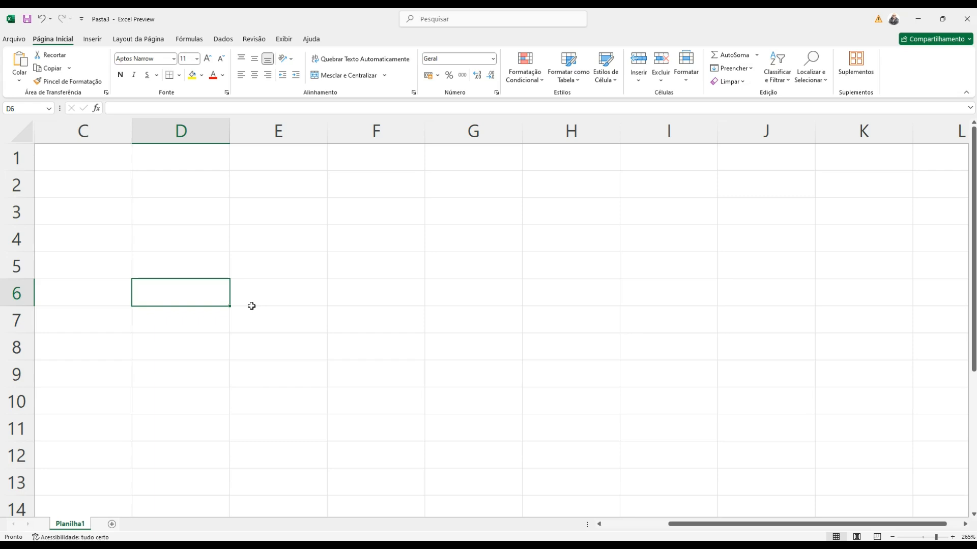
Step: Enter an asterisk in cell D3 and a minus sign in cell D4
left_click(234, 235)
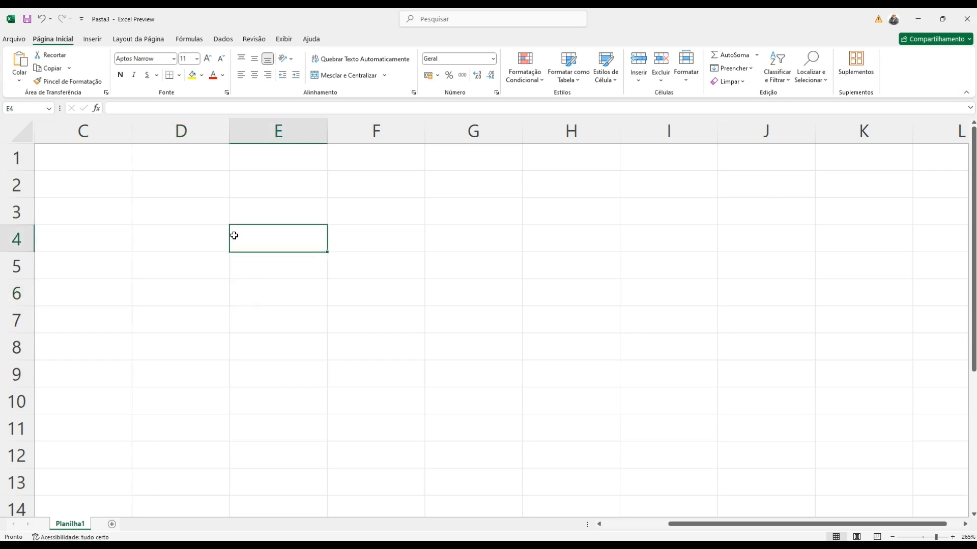
left_click(204, 186)
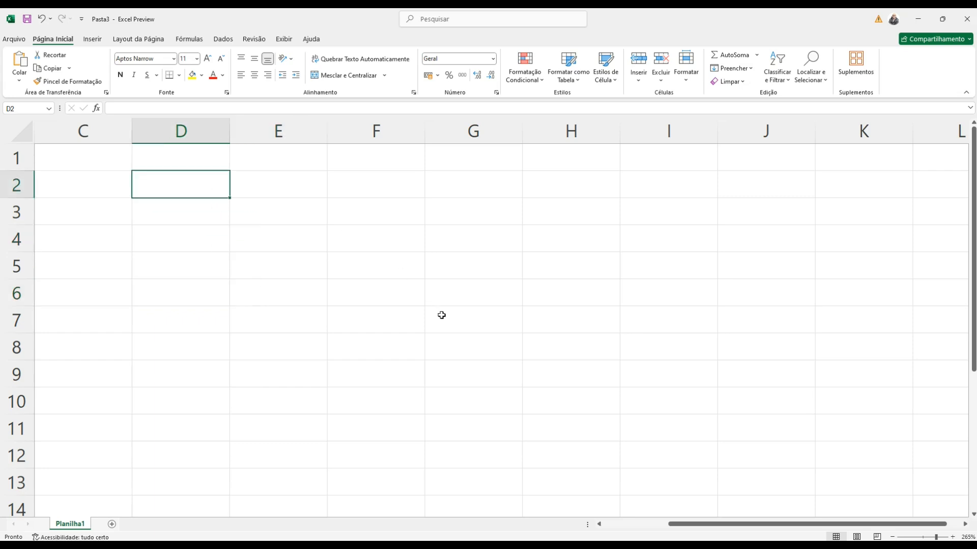
left_click(180, 213)
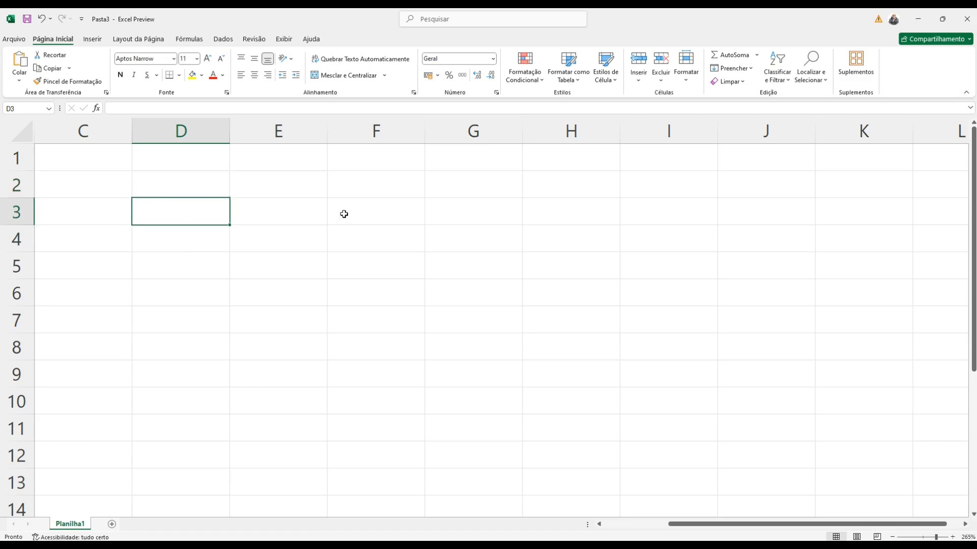
type("*")
key("Return")
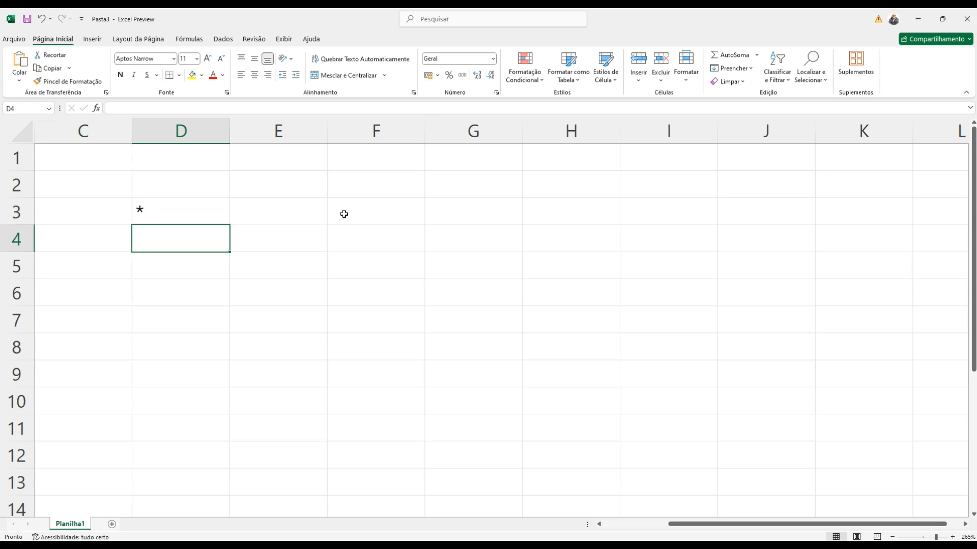
type("-")
key("Return")
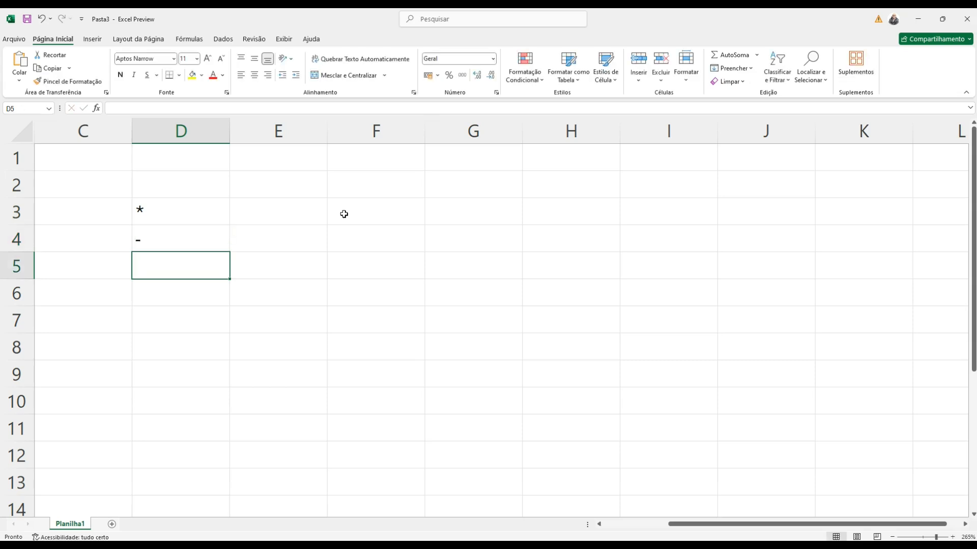
Step: Enter a forward slash in cell D2 and a plus sign in cell D5
key("Up")
key("Up")
key("Up")
type("*")
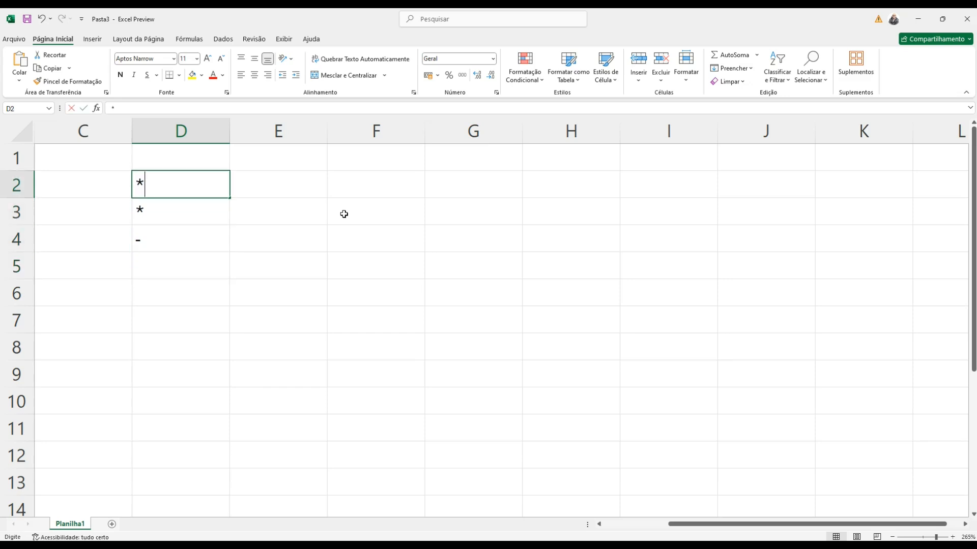
key("BackSpace")
type("/")
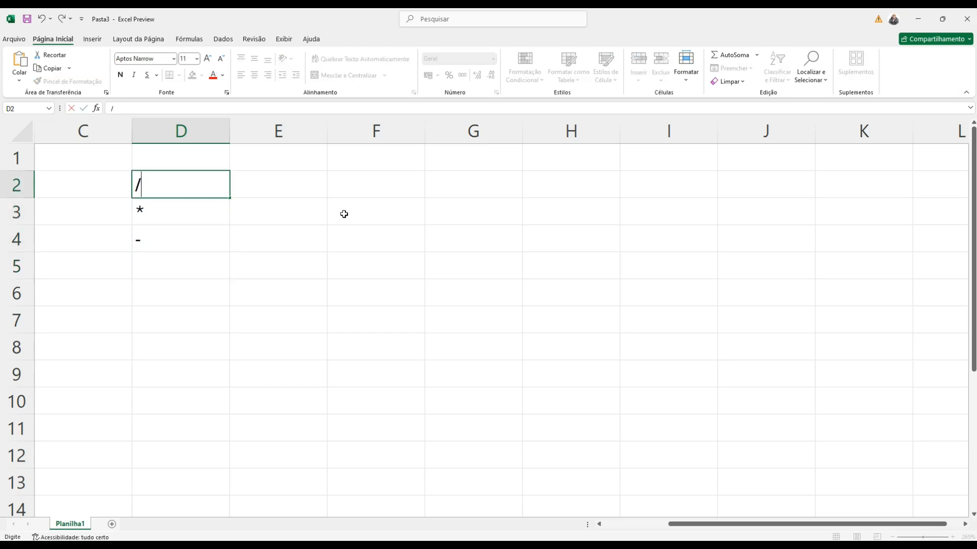
key("Return")
key("Down")
key("Down")
type("+")
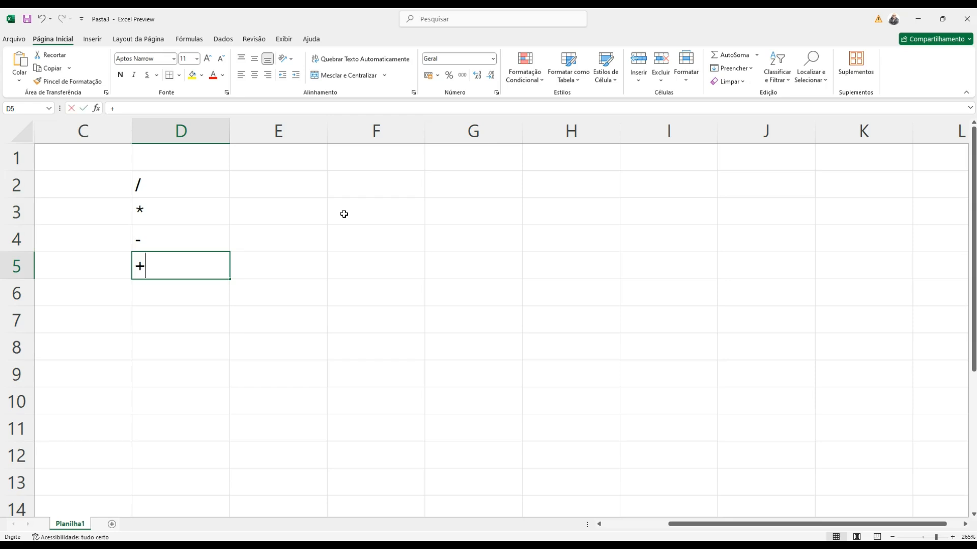
key("Return")
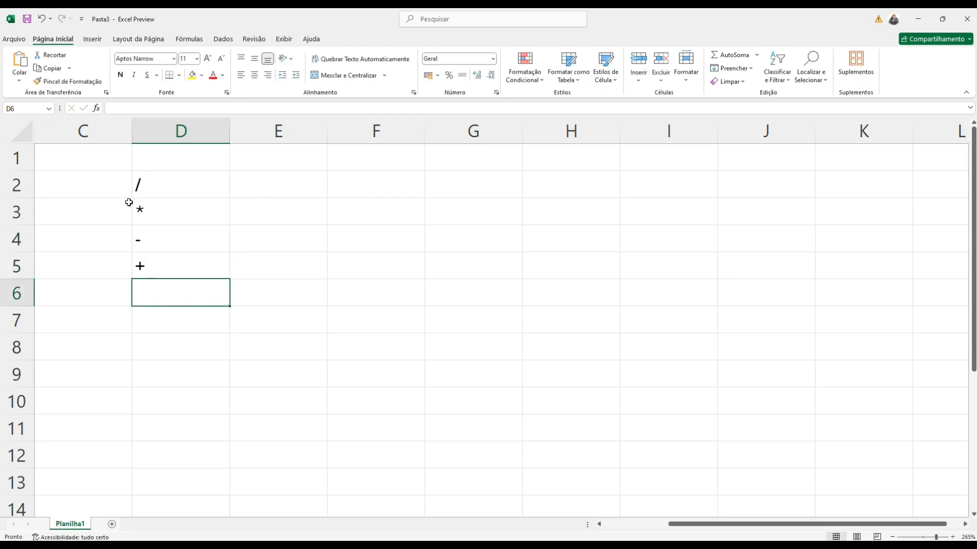
left_click(174, 161)
type("=")
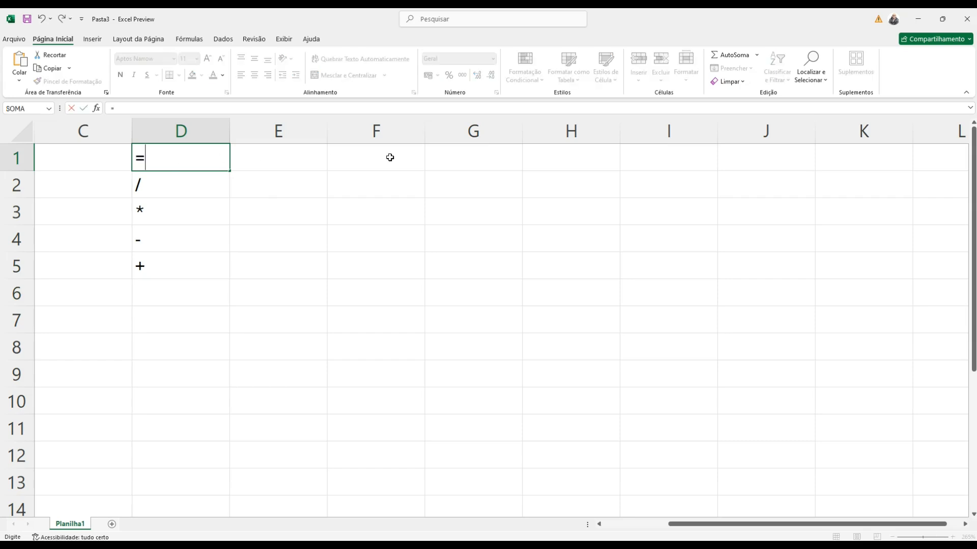
left_click(456, 211)
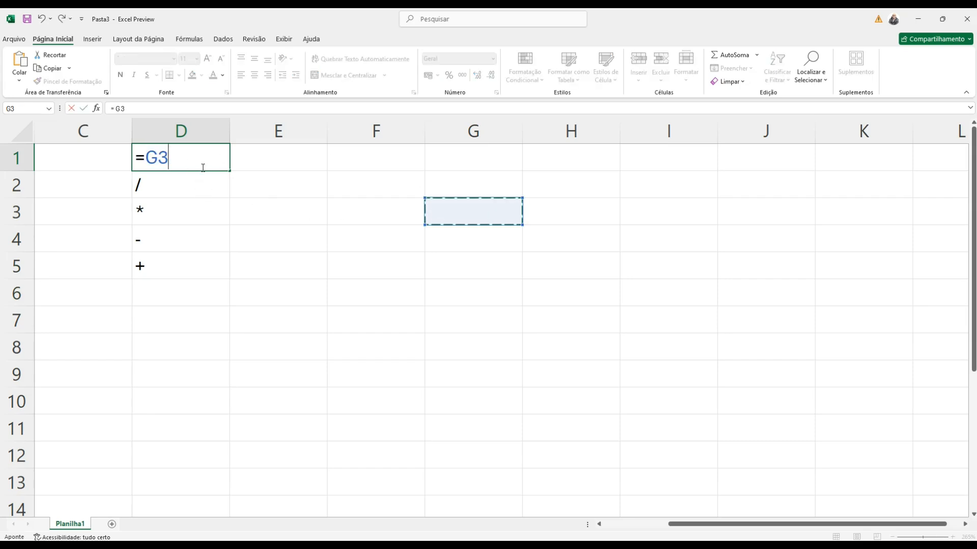
key("BackSpace")
key("BackSpace")
key("BackSpace")
Step: Enter an equals sign as plain text in cell D1, using a leading apostrophe
type("'")
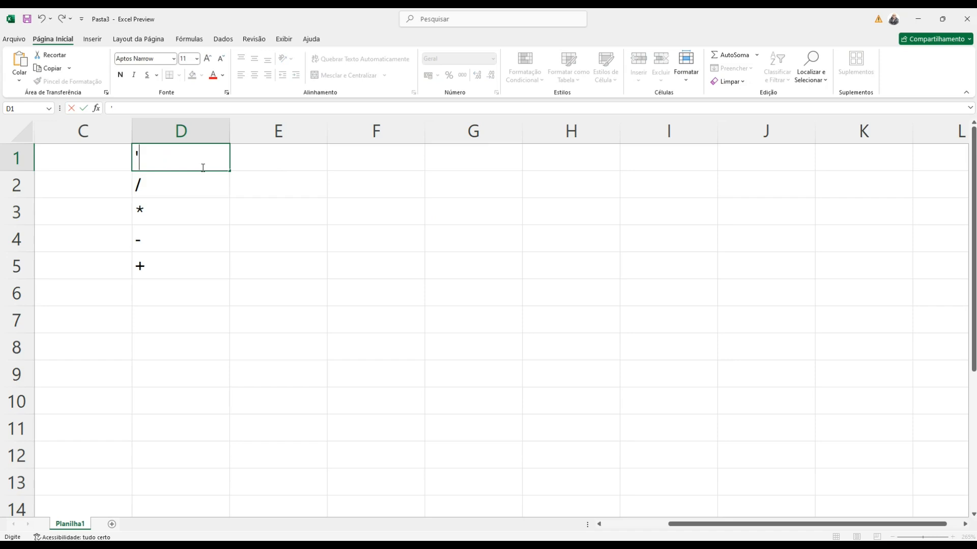
type("=")
key("Return")
Step: Narrow column C to a small fraction of its width
left_click_drag(131, 134, 61, 135)
scroll(187, 248, "up", 1)
scroll(187, 248, "up", 3)
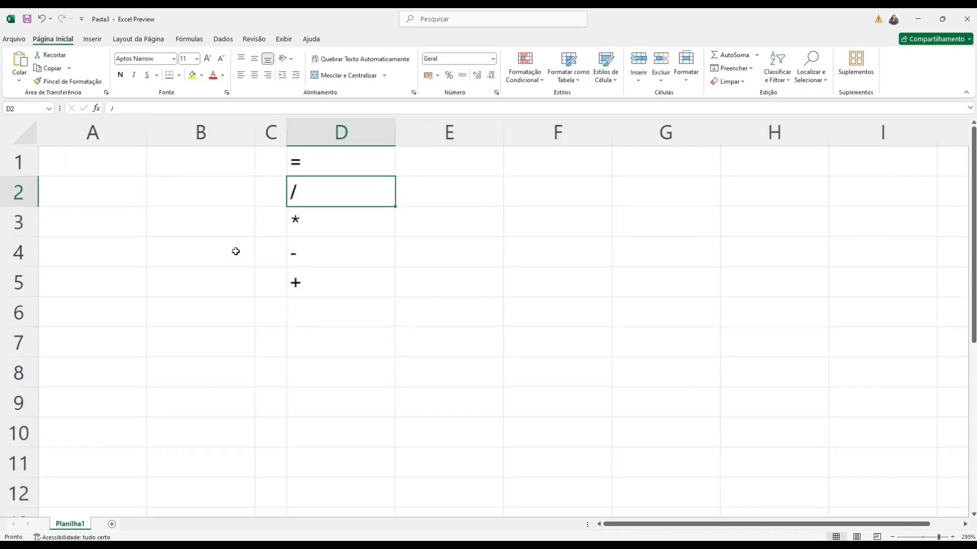
left_click_drag(290, 131, 80, 131)
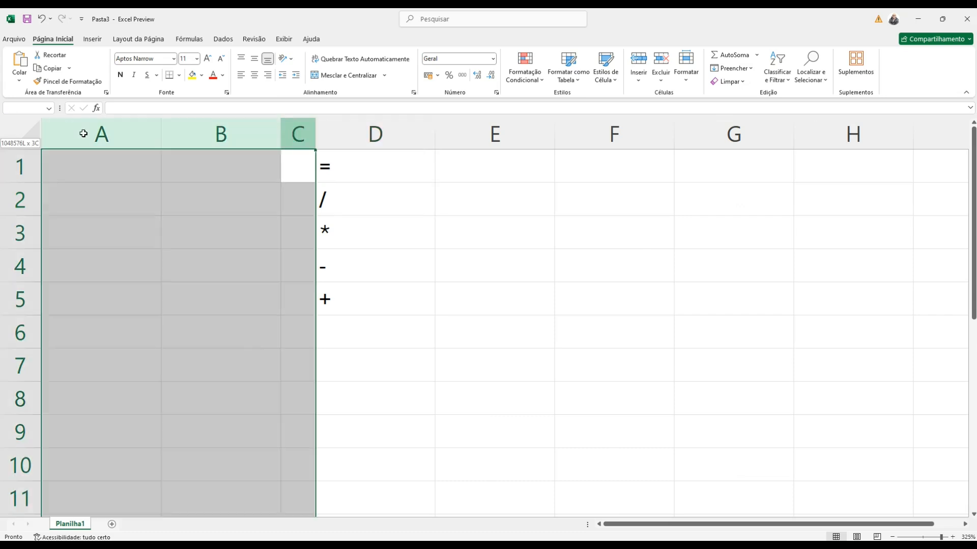
left_click(306, 201)
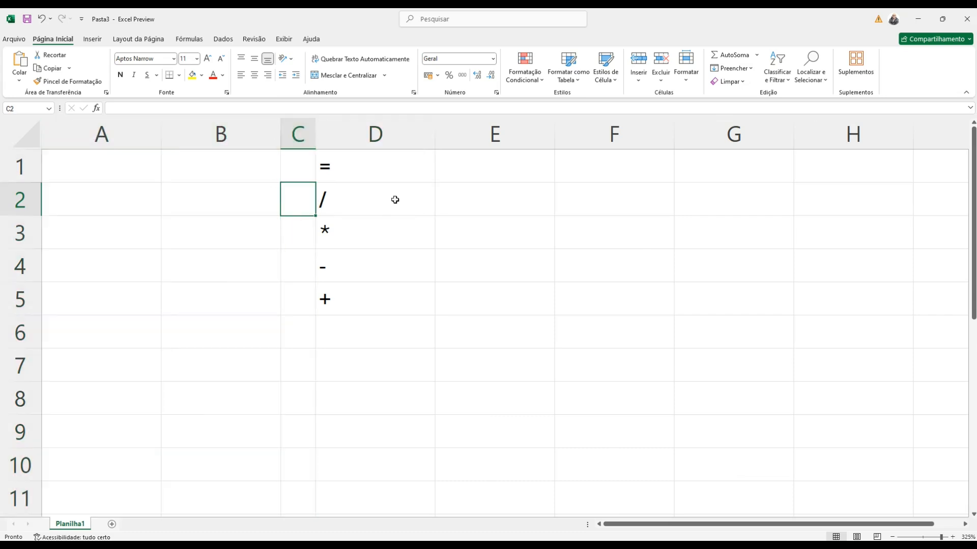
left_click(488, 286)
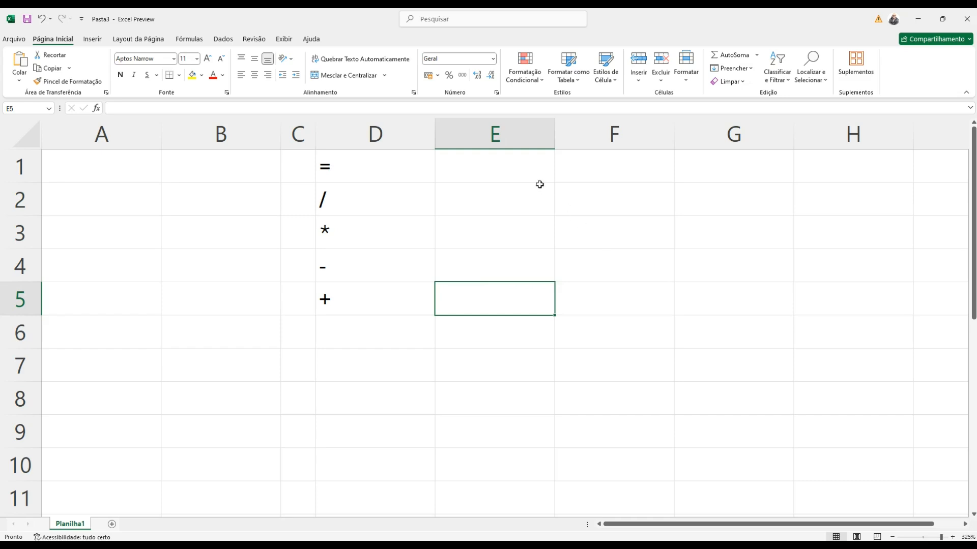
Step: Enter the numbers 10 in cell F1 and 15 in cell F2
left_click(585, 168)
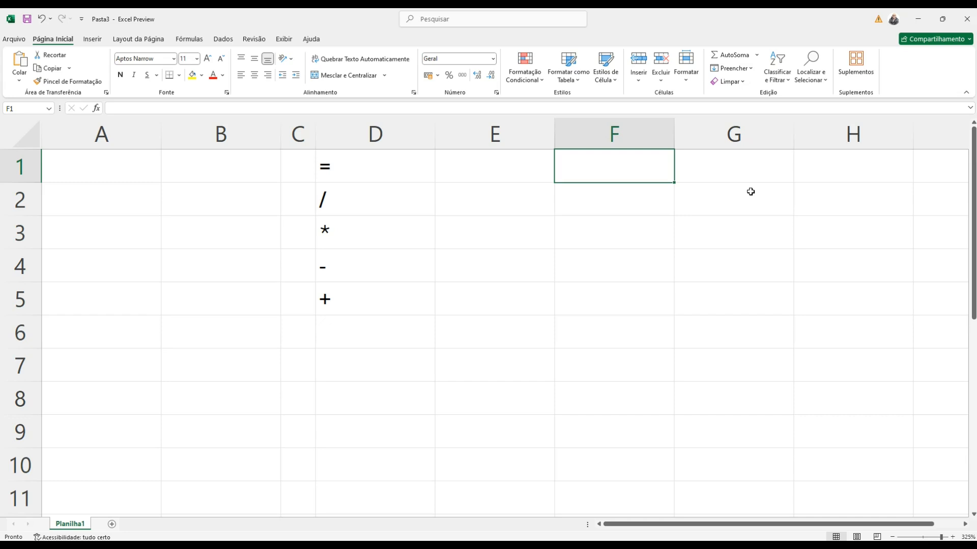
type("10")
key("Return")
type("1")
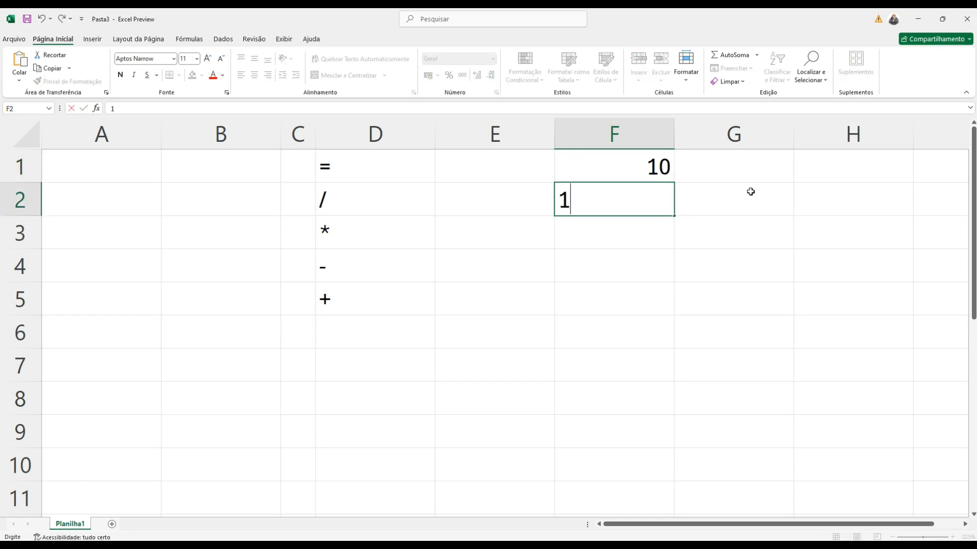
type("5")
key("Return")
Step: Multiply the two numbers in cell F3 with the formula =F1*F2 and review its references
type("=")
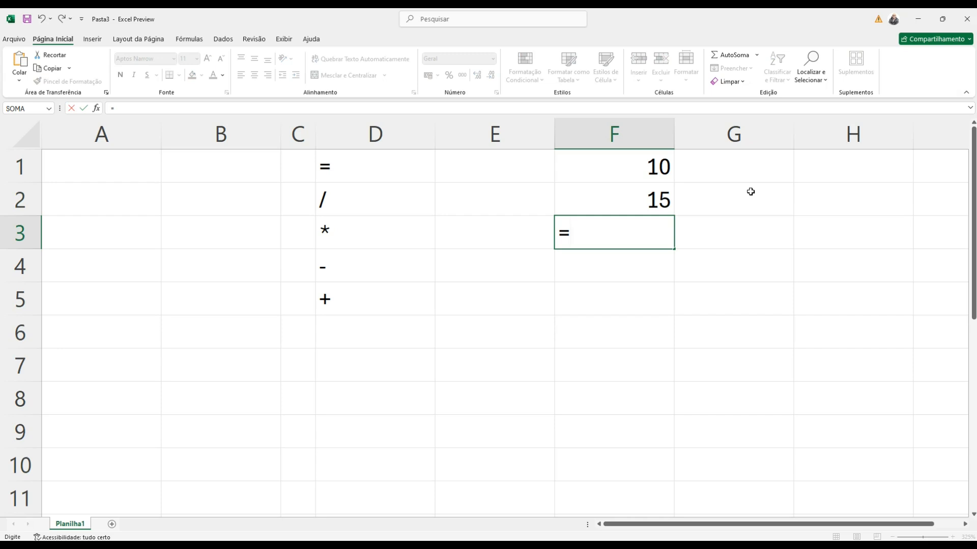
left_click(654, 167)
type("*")
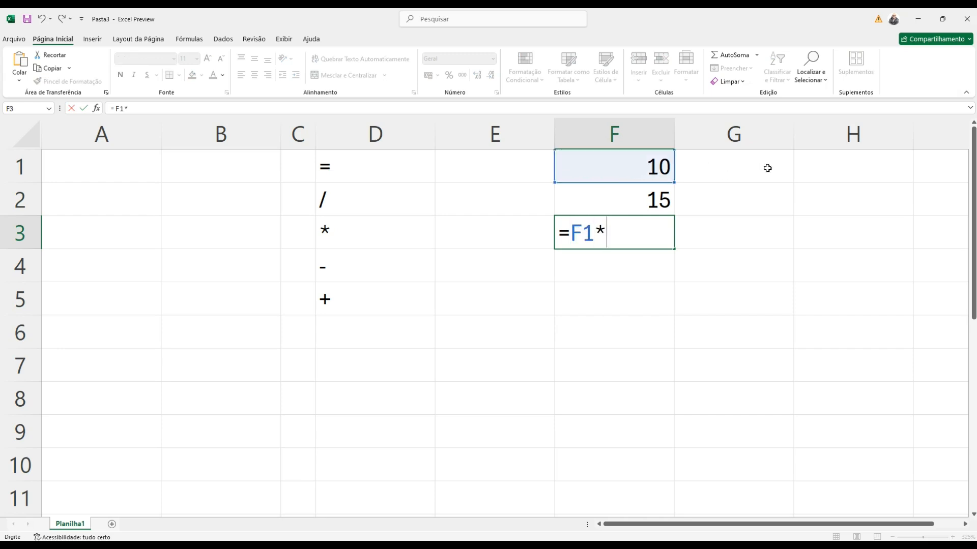
left_click(650, 206)
key("Return")
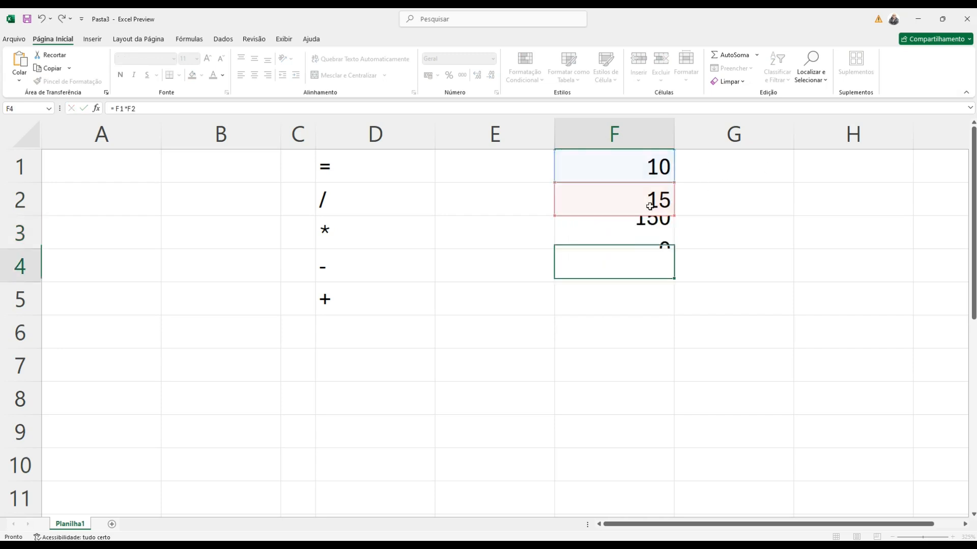
left_click(650, 234)
double_click(649, 234)
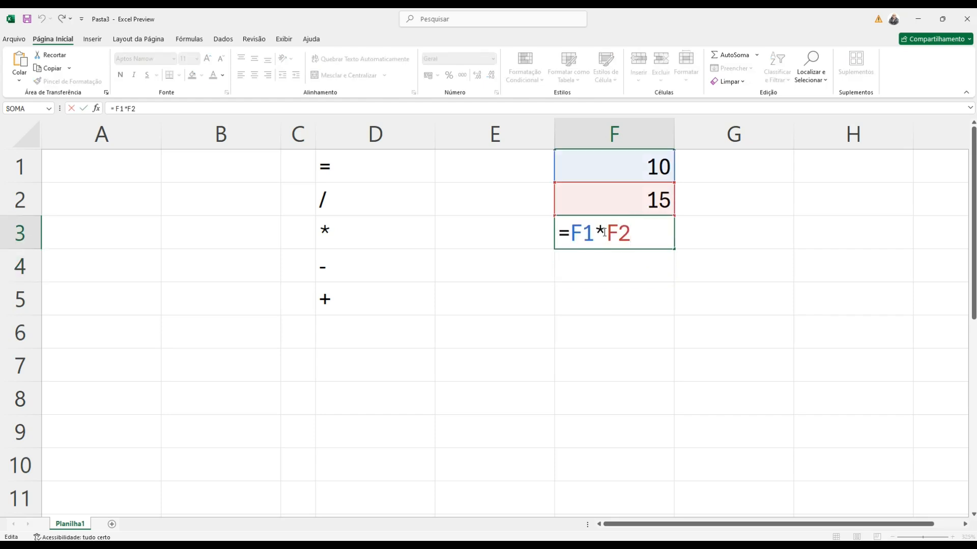
key("Escape")
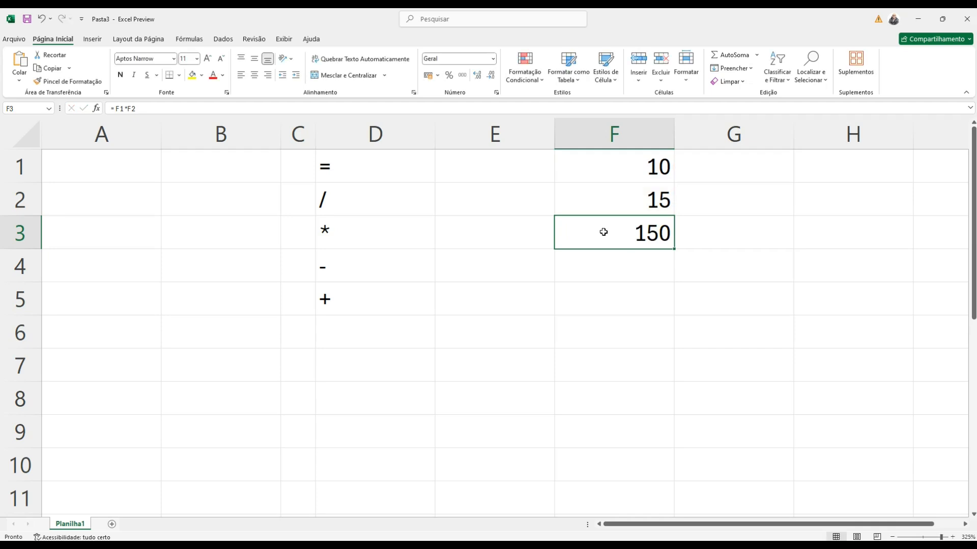
Step: Replace the numbers being multiplied with 36 in cell F1 and 99 in cell F2
left_click(646, 167)
type("36")
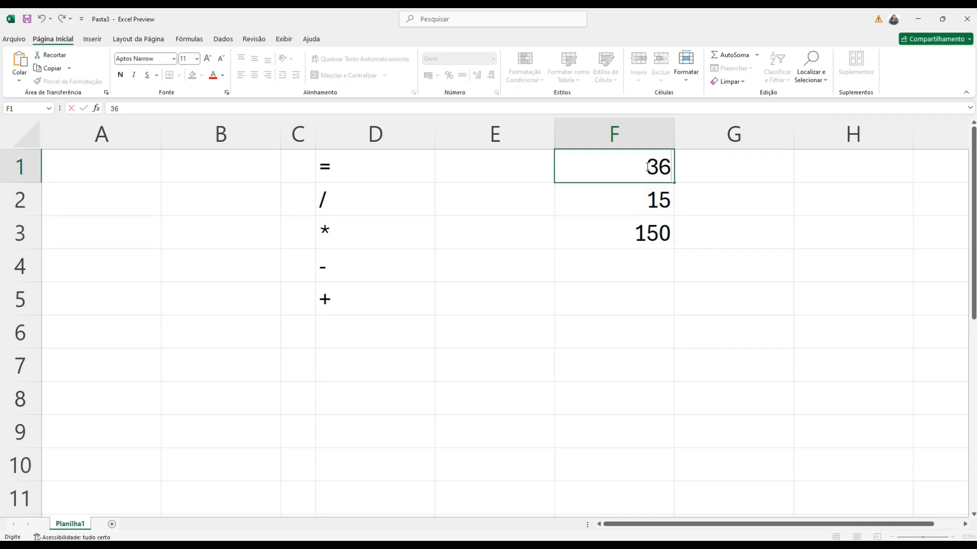
key("Return")
type("99")
key("Return")
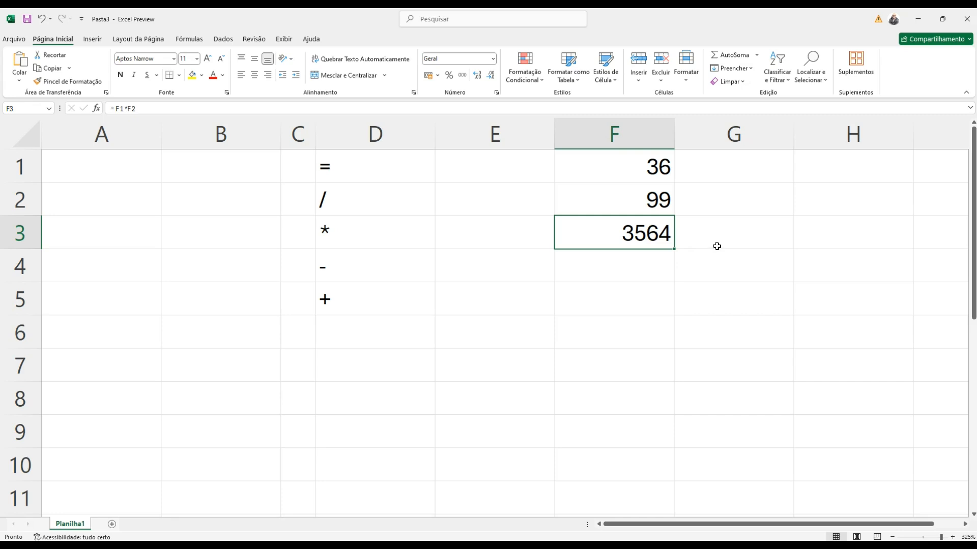
Step: Change the operator in the F3 formula to division so it reads =F1/F2
double_click(650, 238)
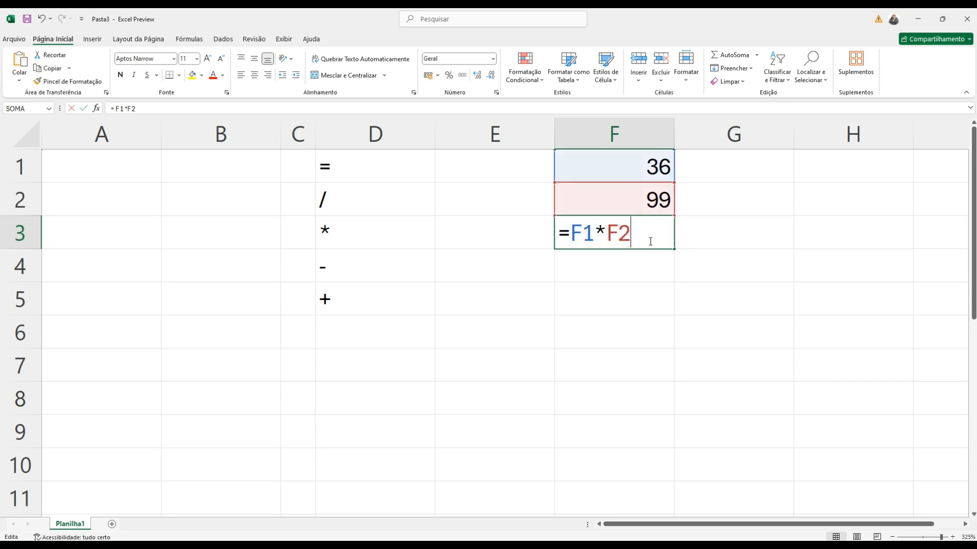
double_click(598, 232)
type("/")
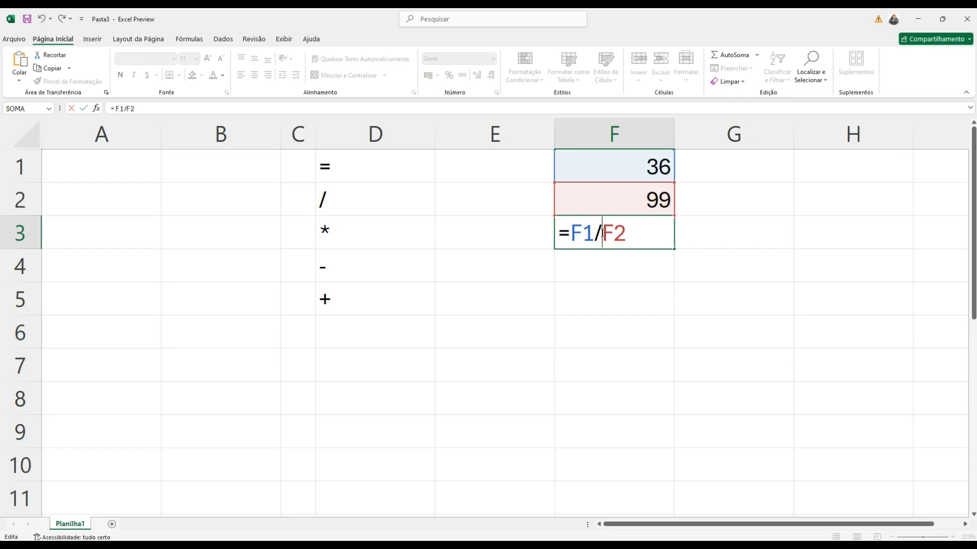
key("Return")
Step: Change the operator in the F3 formula to subtraction so it reads =F1-F2
double_click(602, 232)
double_click(599, 233)
type("-")
key("Return")
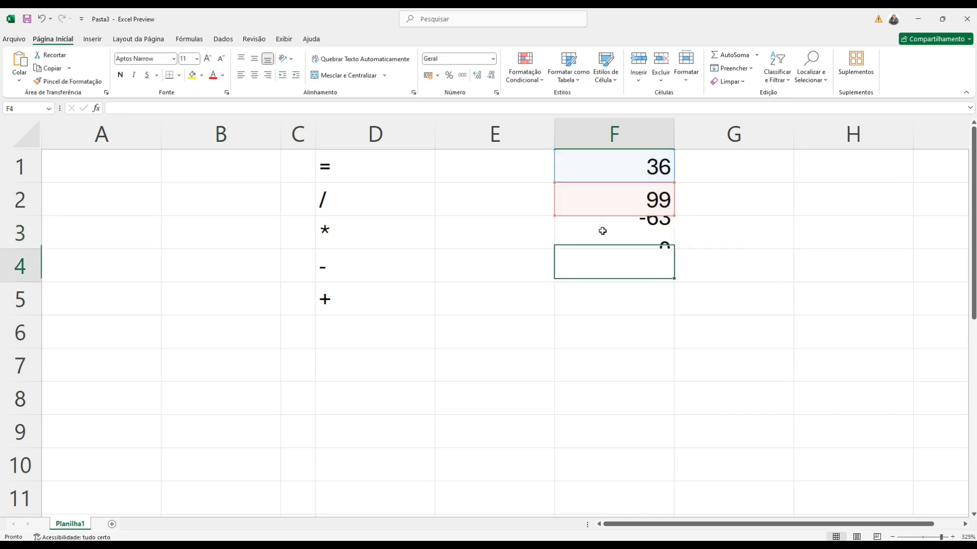
Step: Change the operator in the F3 formula to addition so it reads =F1+F2
double_click(602, 231)
double_click(598, 234)
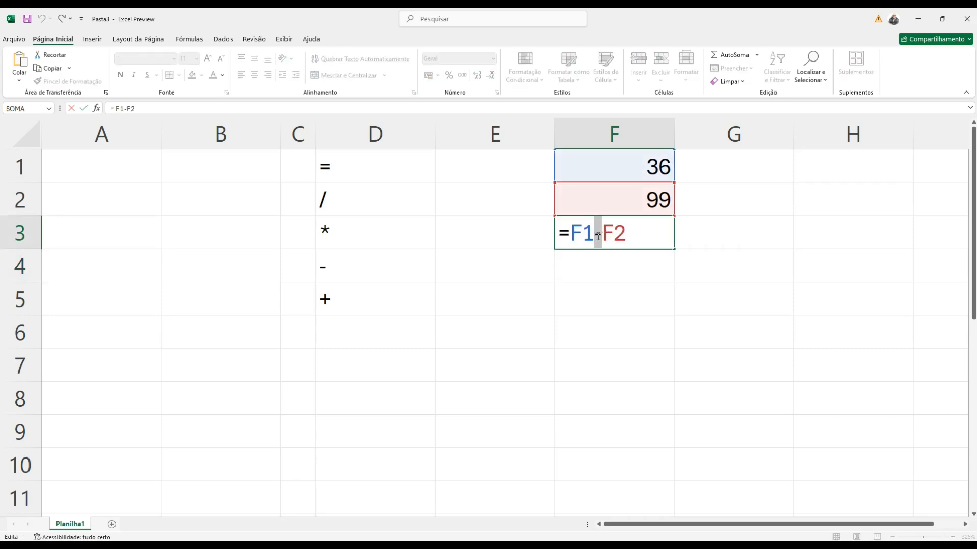
type("+")
key("Return")
double_click(598, 234)
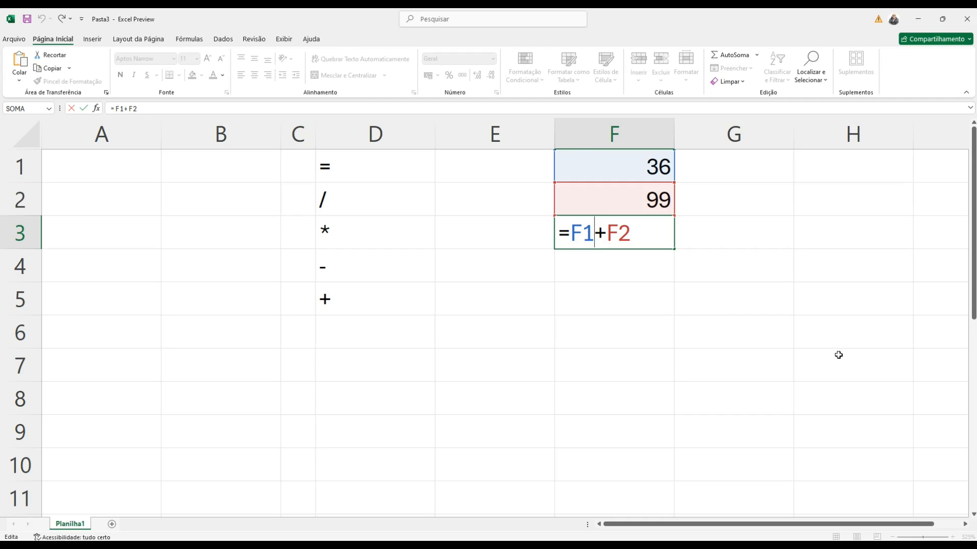
key("ctrl+Return")
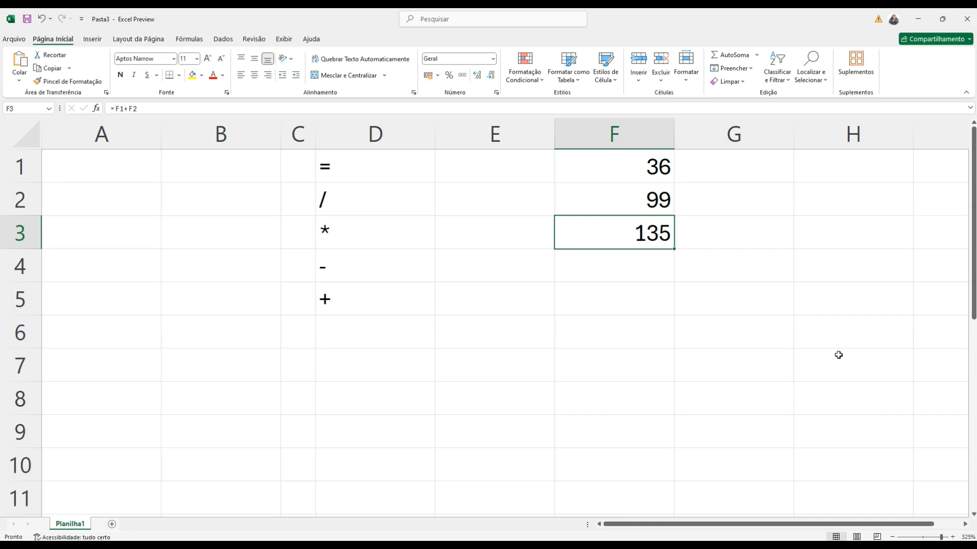
Step: Enter the formula =10*10+15 in cell E6
left_click(450, 331)
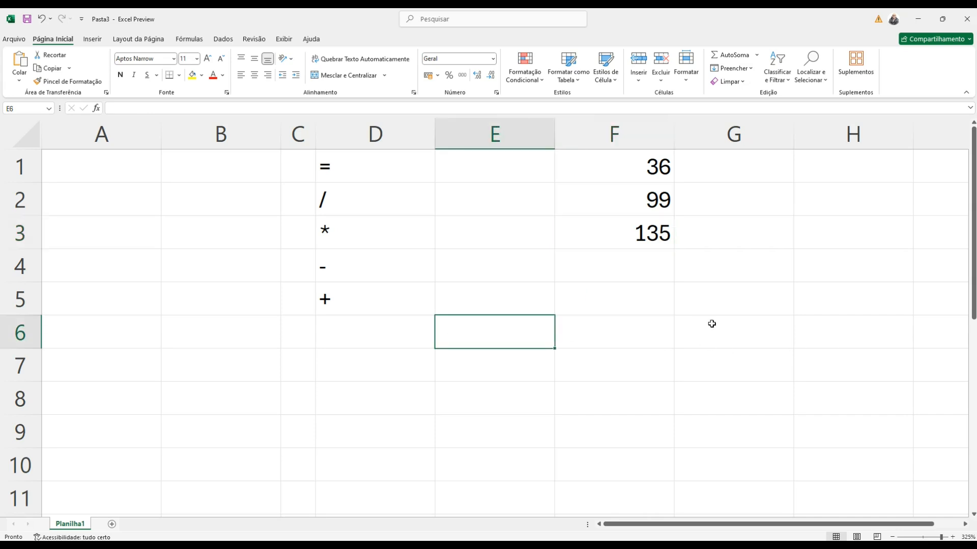
type("=10")
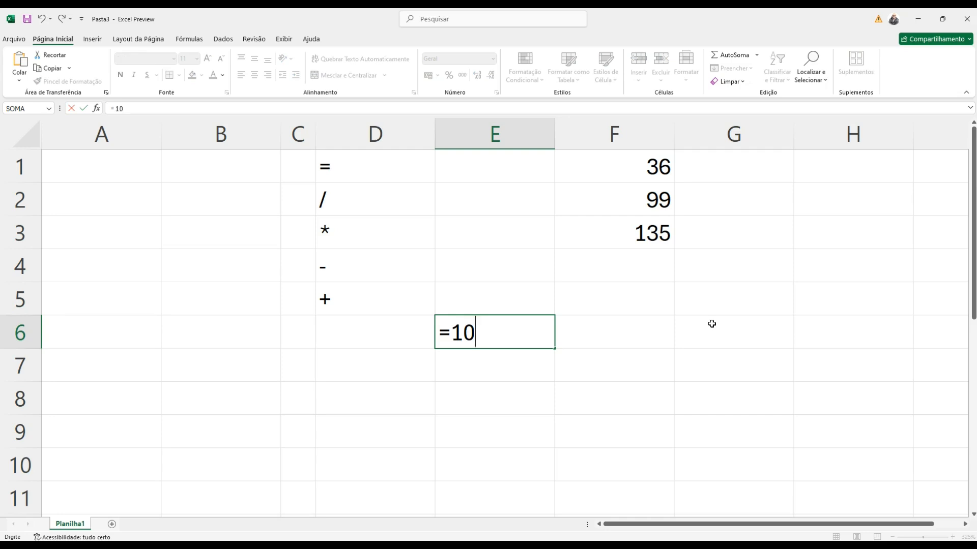
type("*10+15")
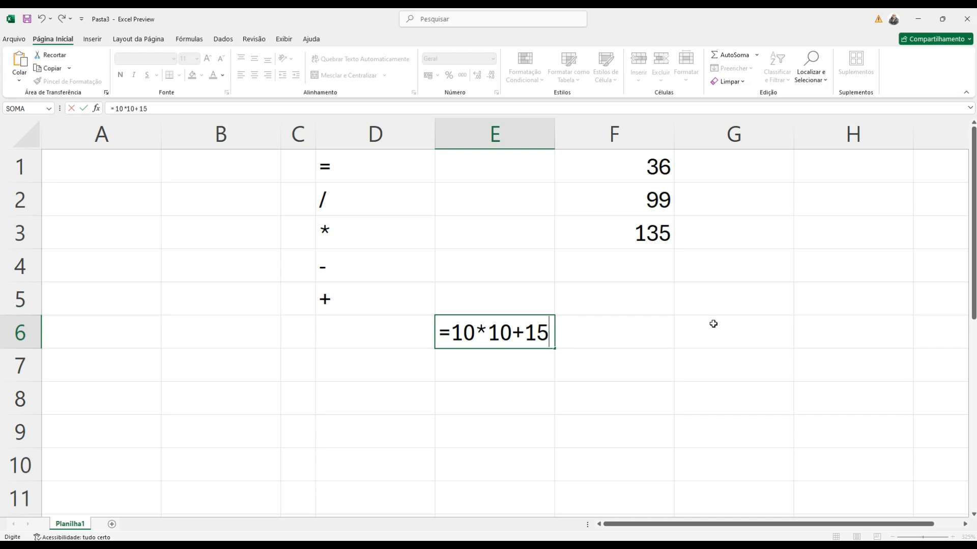
key("Return")
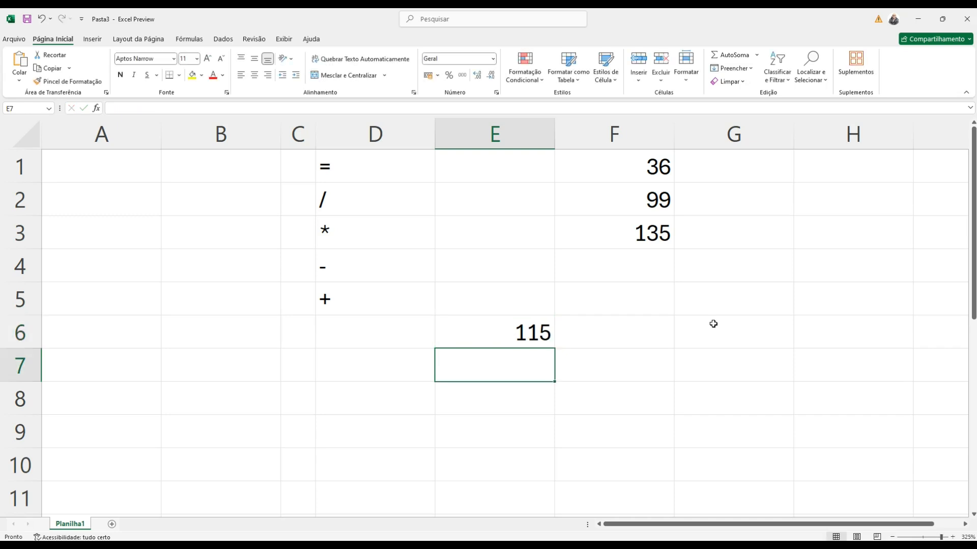
Step: Add parentheses around the addition in the E6 formula so it reads =10*(10+15)
key("Up")
double_click(513, 333)
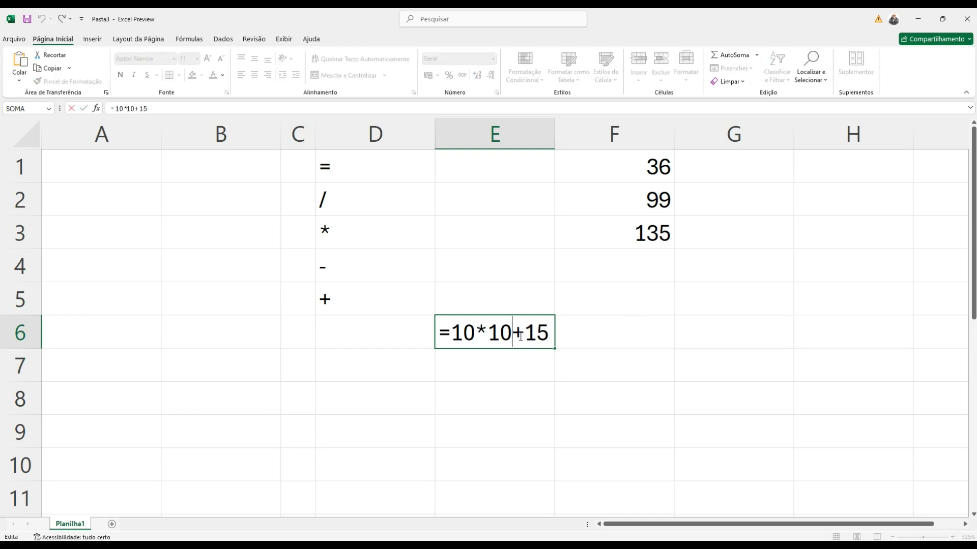
left_click(490, 334)
left_click_drag(486, 336, 548, 334)
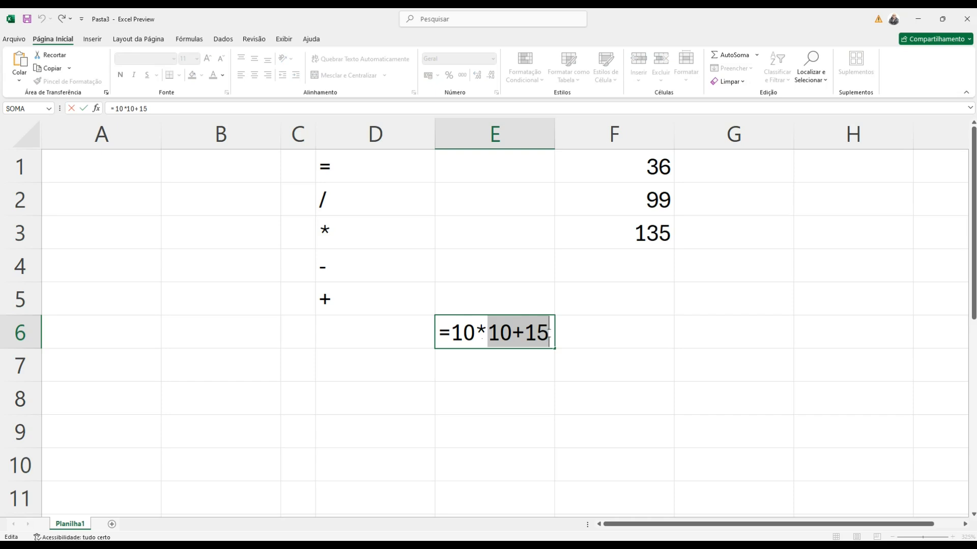
key("Left")
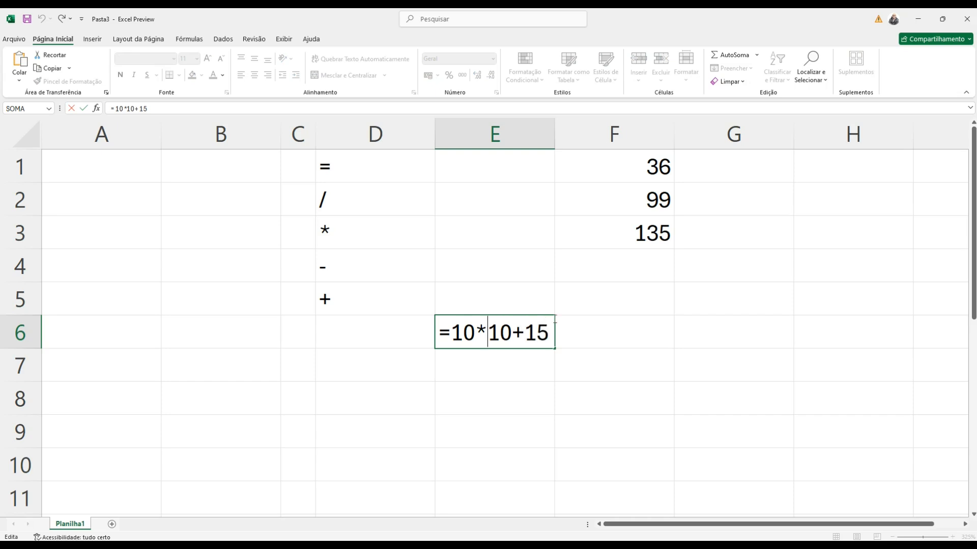
type("(")
key("End")
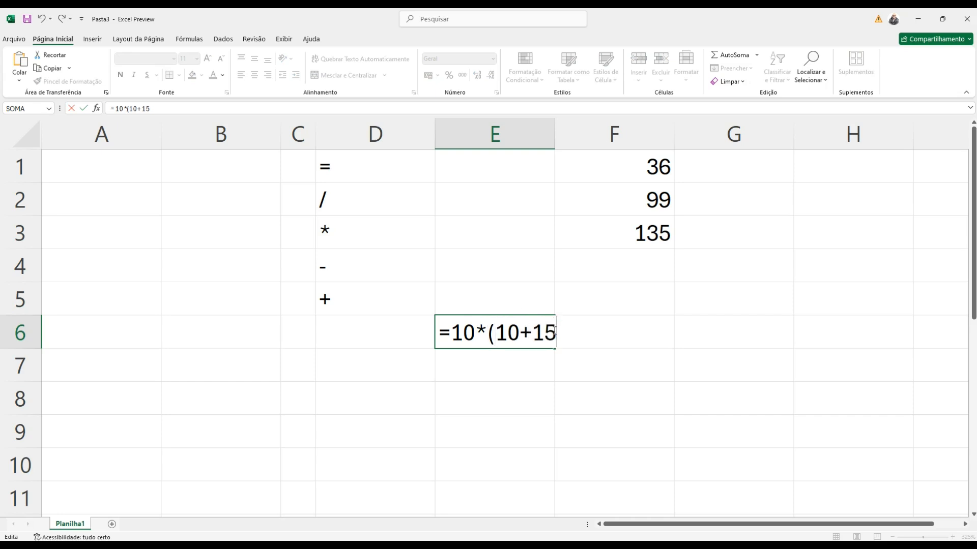
type(")")
key("Return")
double_click(527, 330)
key("ctrl+Return")
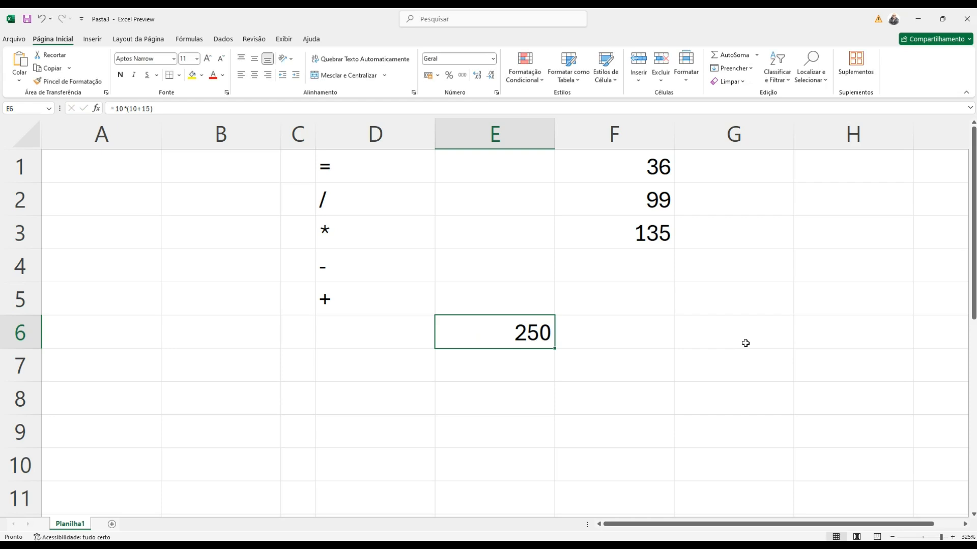
Step: Clear the formula in E6 and the numbers and formula in F1:F3
key("Delete")
left_click(615, 258)
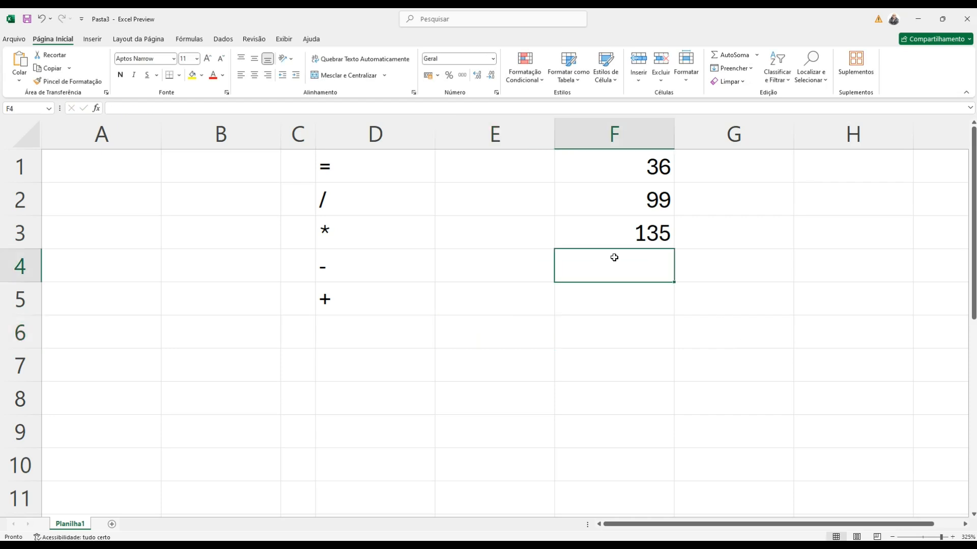
left_click(472, 329)
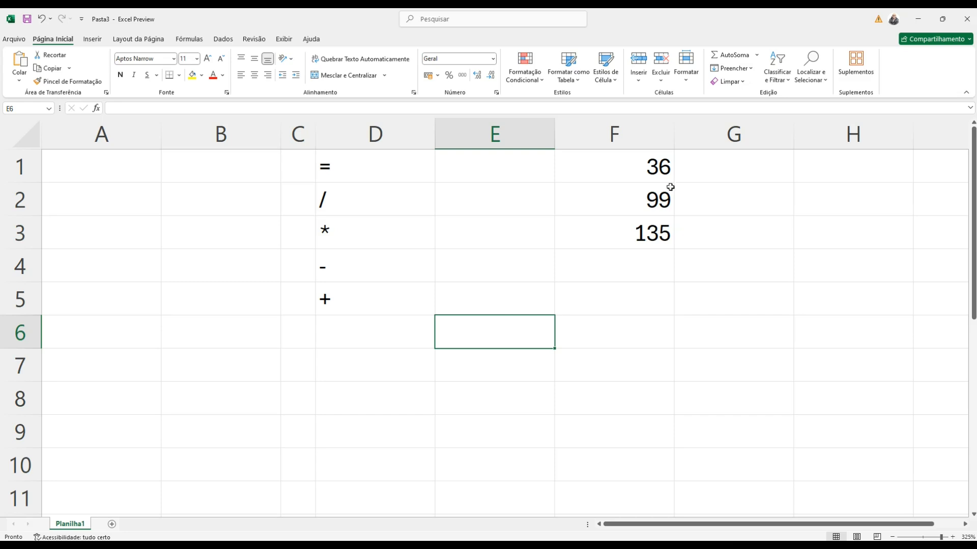
left_click_drag(658, 167, 652, 229)
key("ctrl+q")
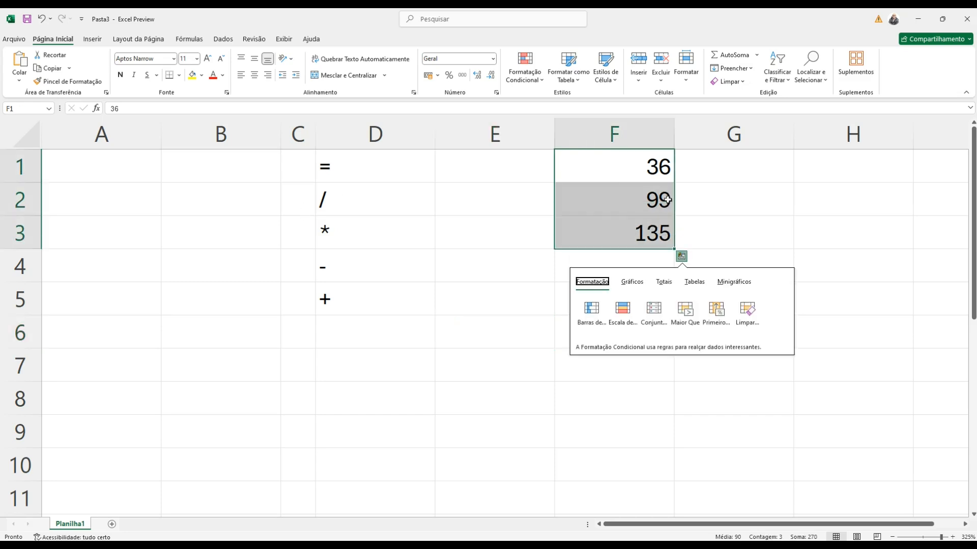
left_click(514, 286)
left_click_drag(642, 168, 644, 231)
key("Delete")
Step: Move the operator list in D1:D5 down one row so it starts at D2
left_click_drag(341, 166, 355, 299)
key("ctrl+c")
left_click(341, 202)
key("Return")
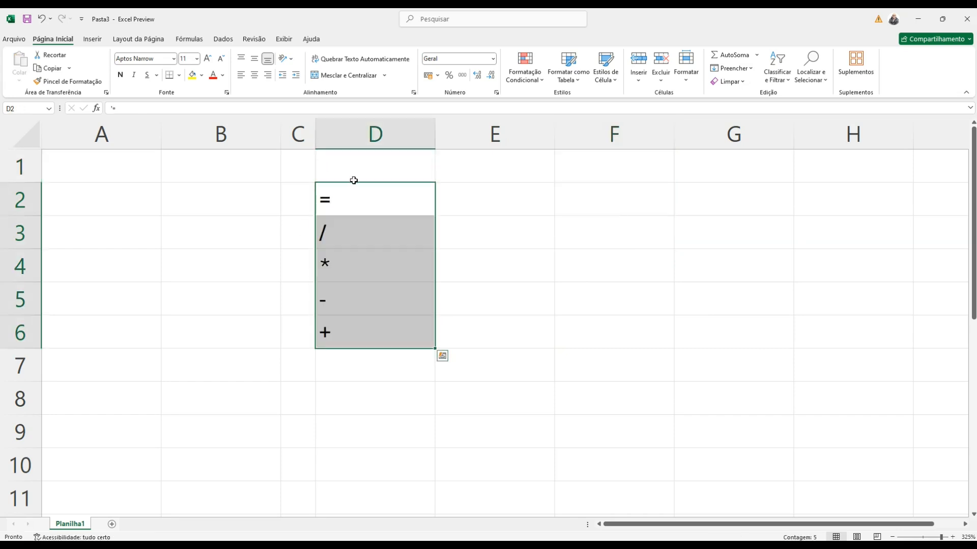
Step: Enter the heading OPERADOR in D1 above the operator list
left_click(356, 178)
type("RADOR")
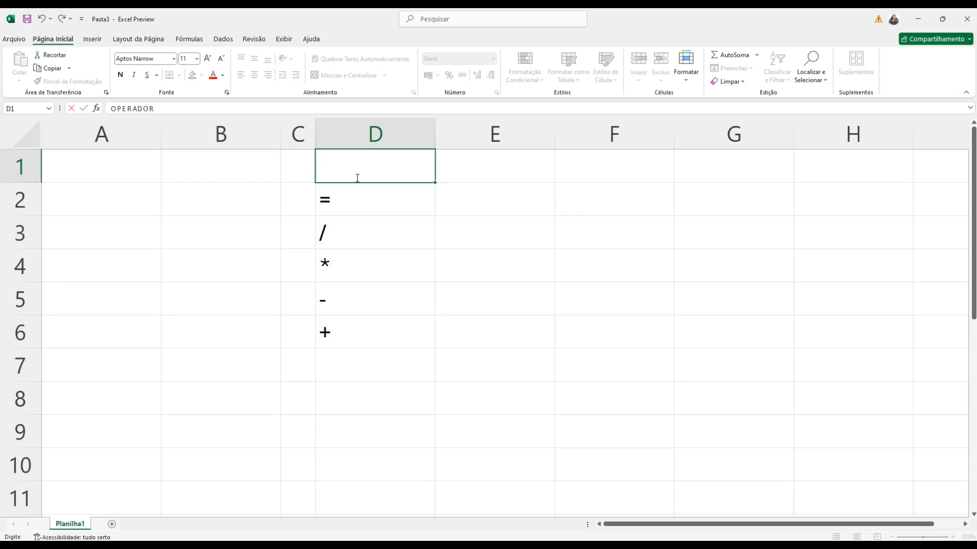
key("Return")
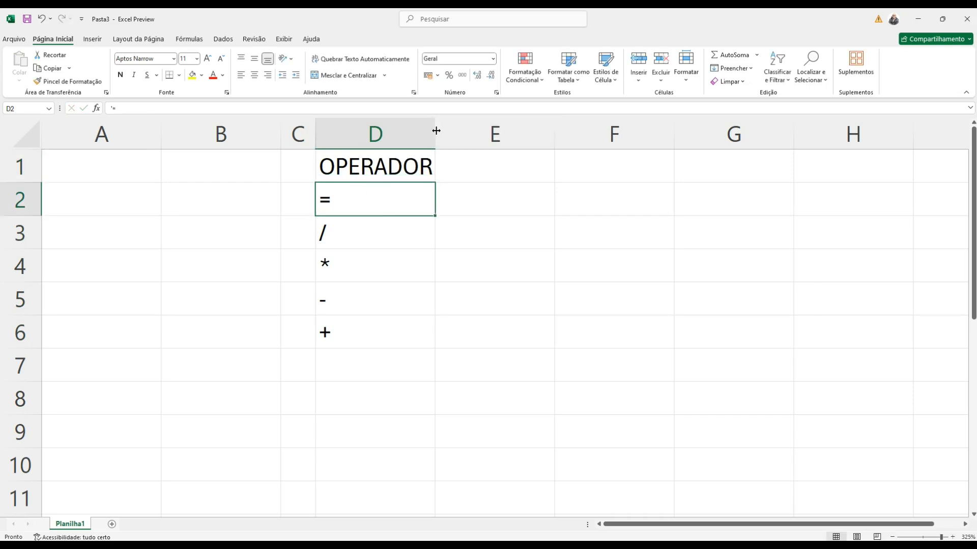
Step: Widen column D slightly and centre its contents horizontally
left_click_drag(435, 133, 446, 133)
left_click(380, 133)
left_click(259, 78)
left_click(353, 226)
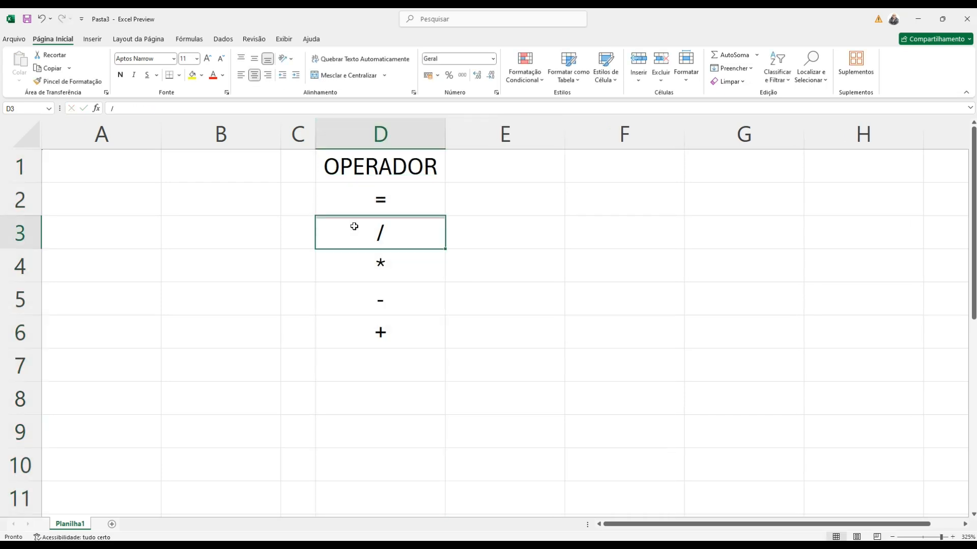
Step: Delete the empty columns A and B so the operator list moves to column B
left_click_drag(214, 134, 2, 131)
key("ctrl+minus")
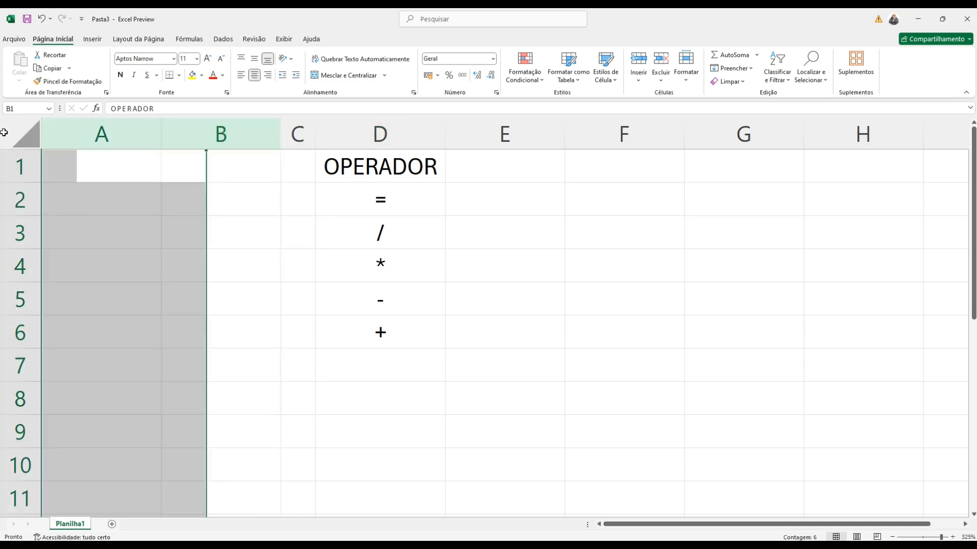
left_click(253, 275)
scroll(253, 277, "up", 1)
scroll(268, 291, "up", 4)
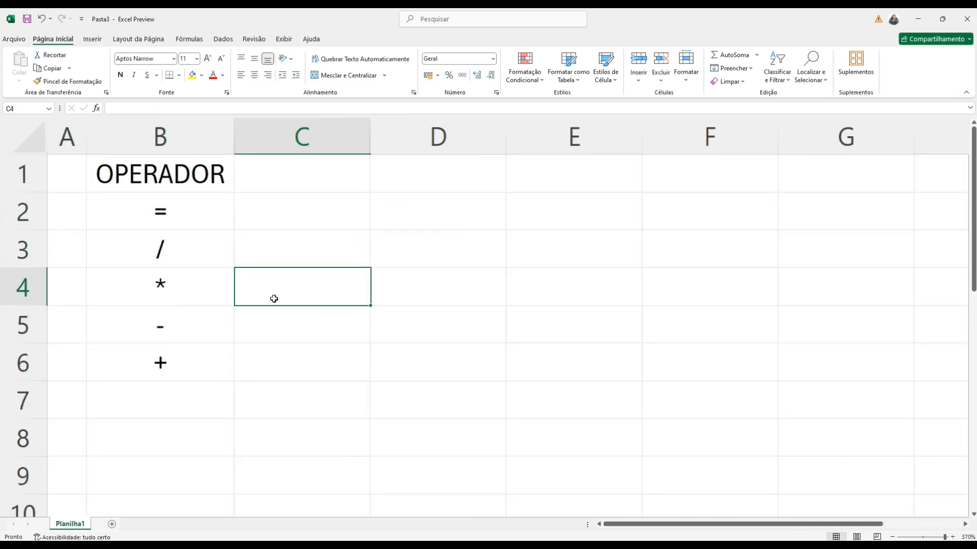
Step: Enter the heading FÓRMULA in C1 and the function name SOMA below it in C2
key("Up")
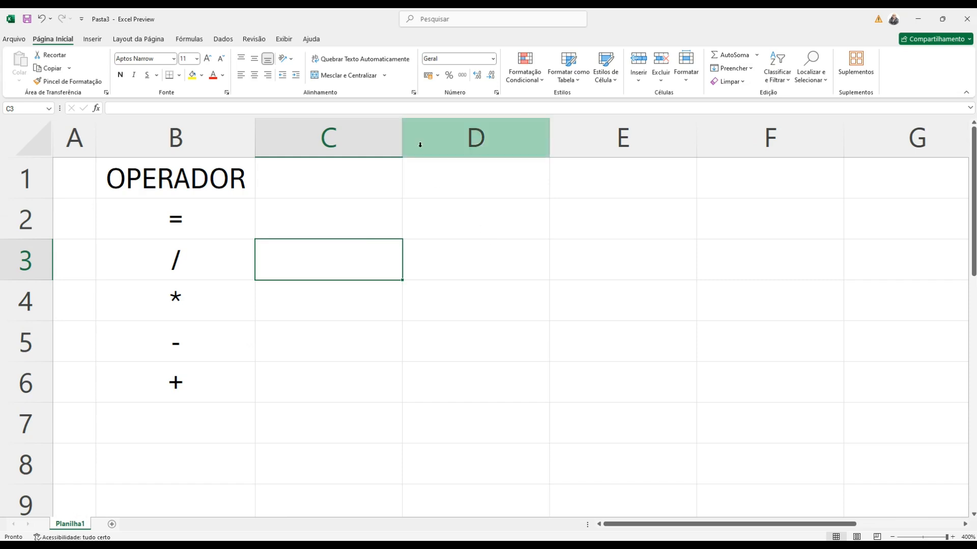
key("Up")
key("Up")
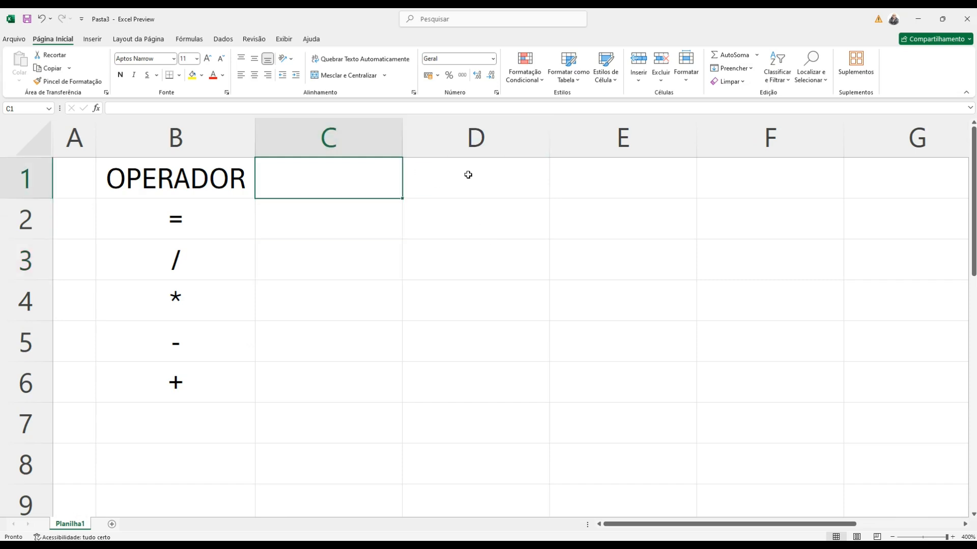
type("fórmu")
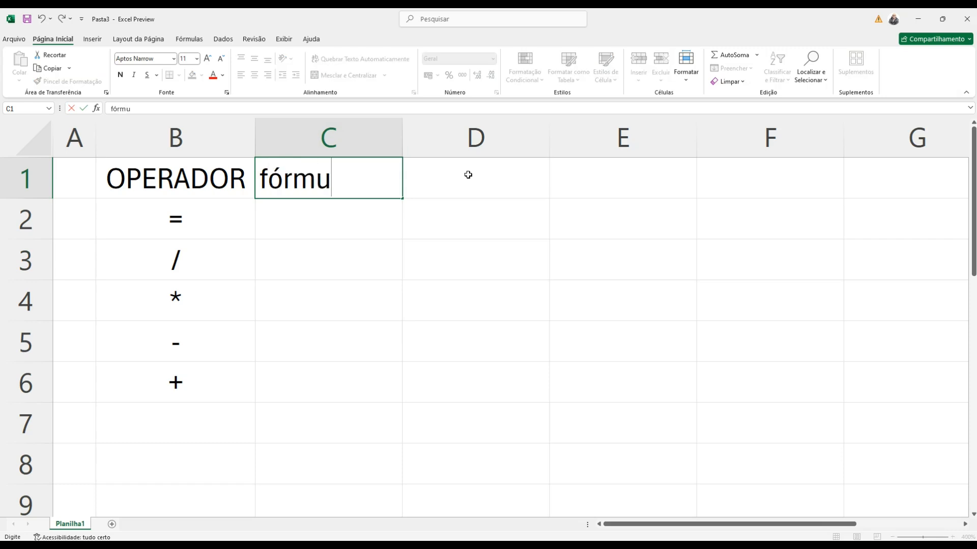
key("BackSpace")
key("BackSpace")
key("BackSpace")
key("BackSpace")
key("BackSpace")
type("FÓ")
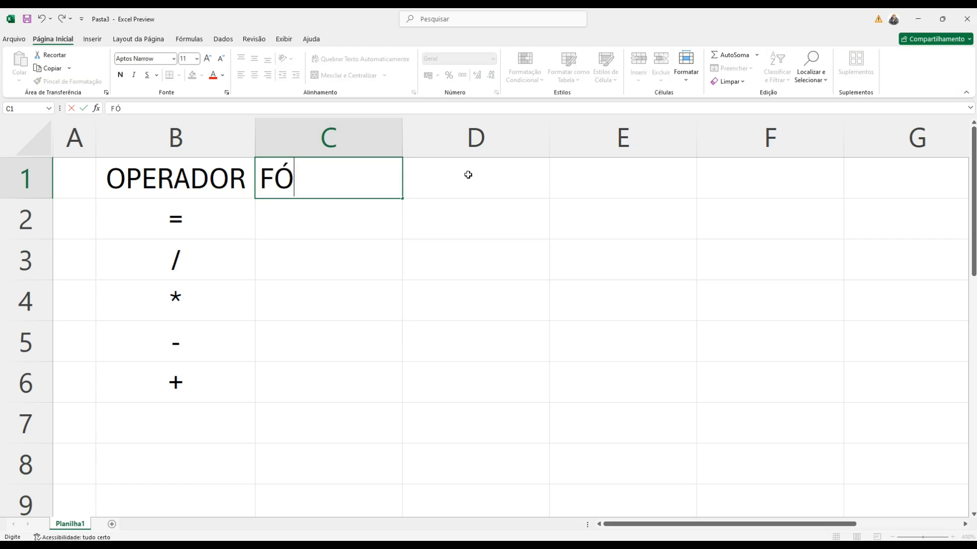
type("RMULA")
key("Return")
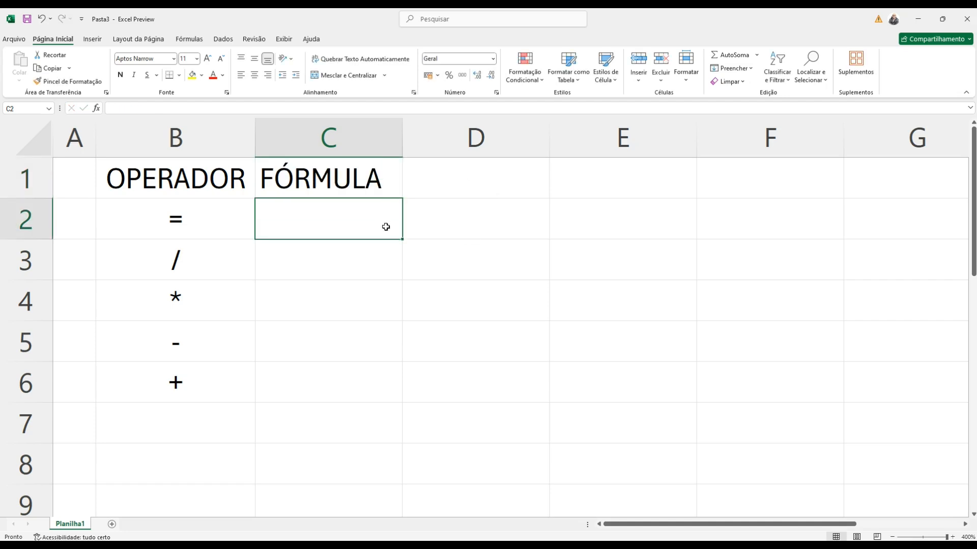
type("SOMA")
key("Return")
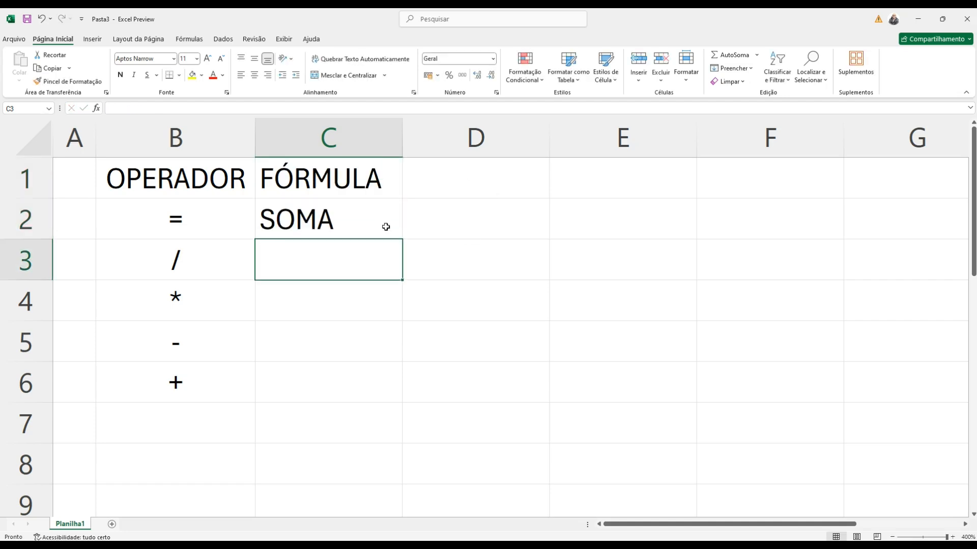
Step: Draft the cell-by-cell addition =E3+E4+E5+E6+E7 in E2 and discard the entry
left_click(637, 228)
type("=")
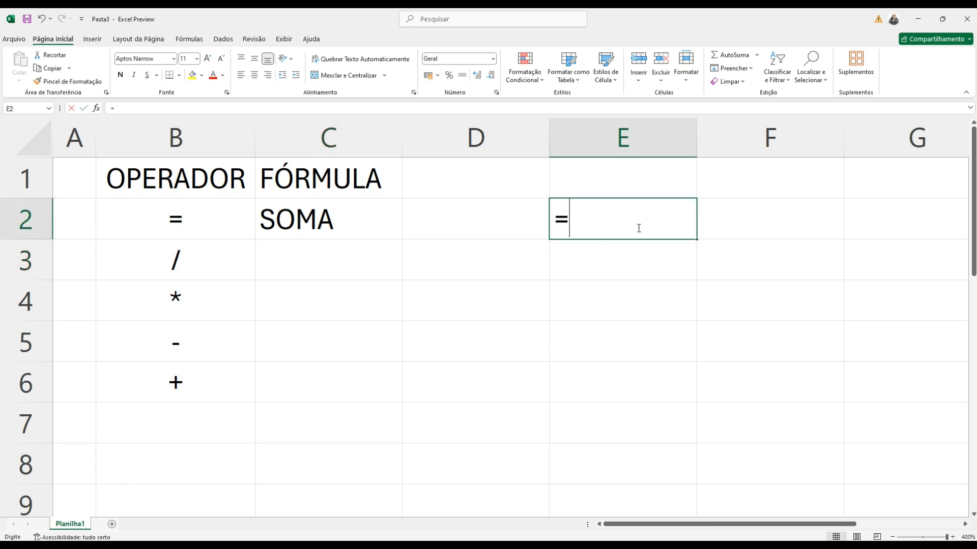
left_click(636, 261)
type("+")
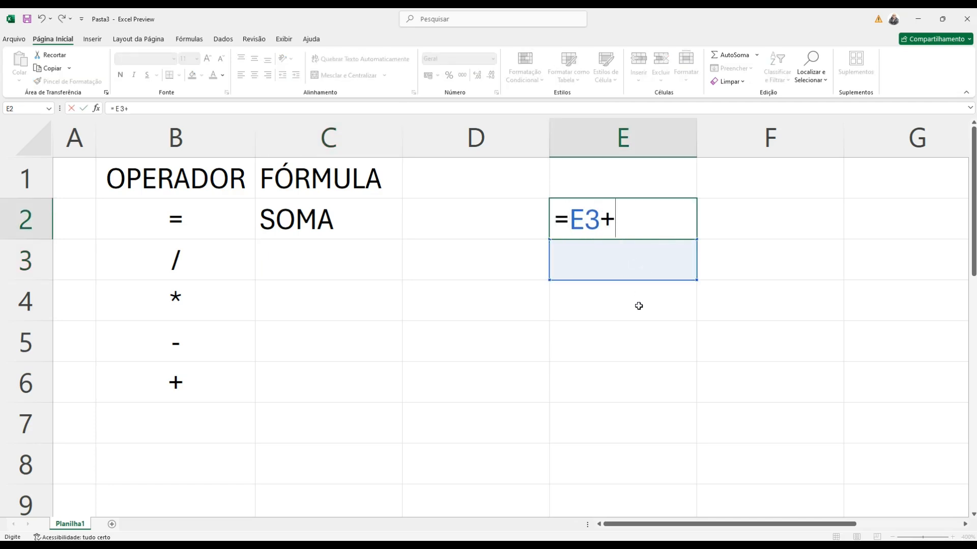
left_click(636, 305)
type("+")
left_click(628, 340)
type("+")
left_click(626, 380)
type("+")
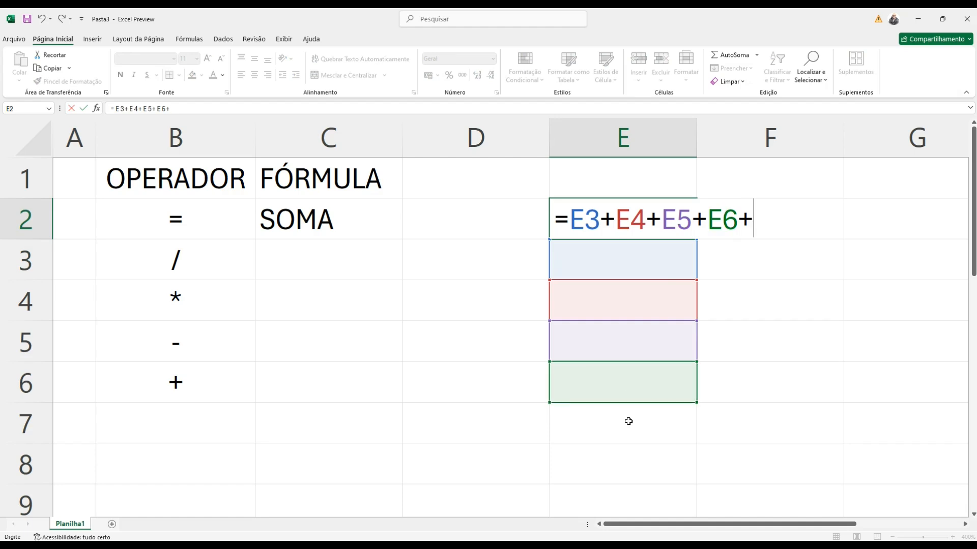
left_click(628, 420)
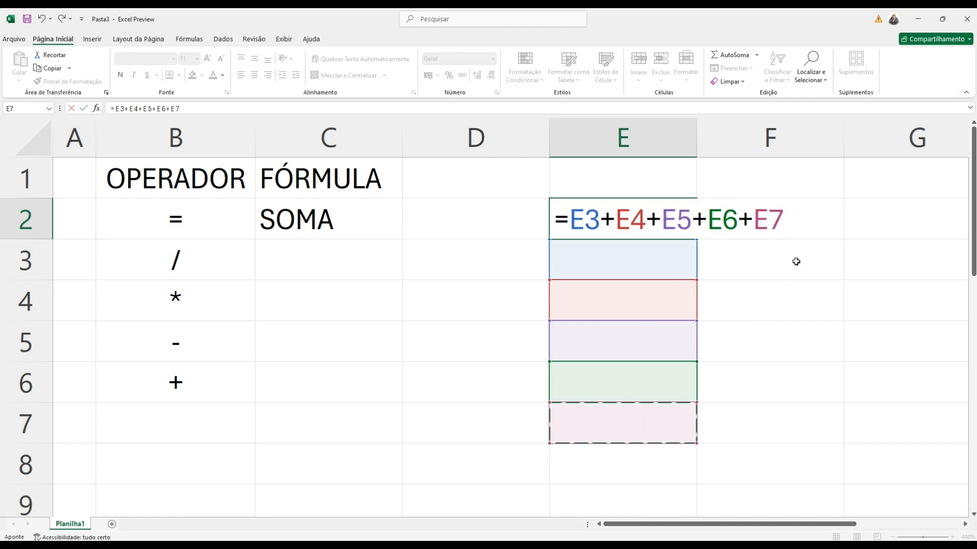
key("Escape")
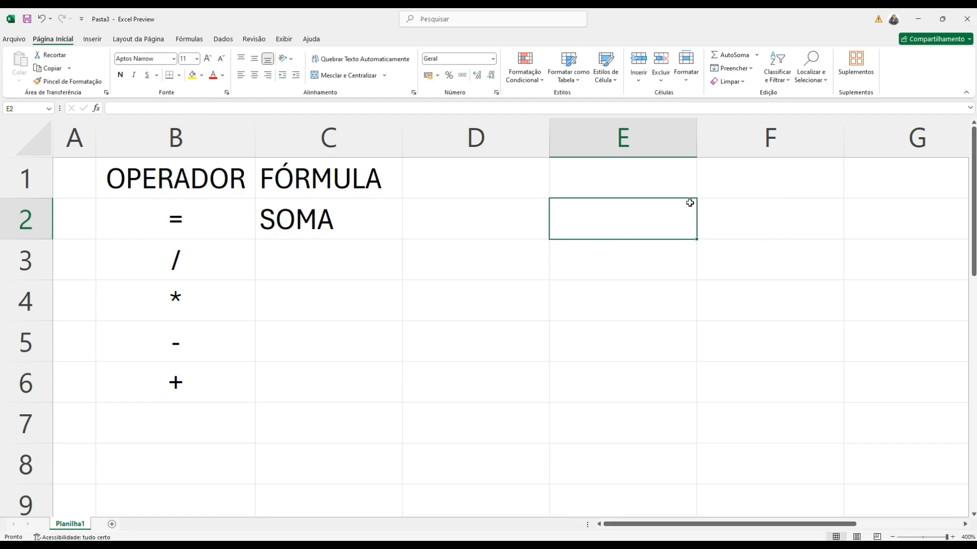
Step: Enter the sample numbers 10, 20, 30 and 40 in cells E2 to E5
type("10")
key("Return")
type("20")
key("Return")
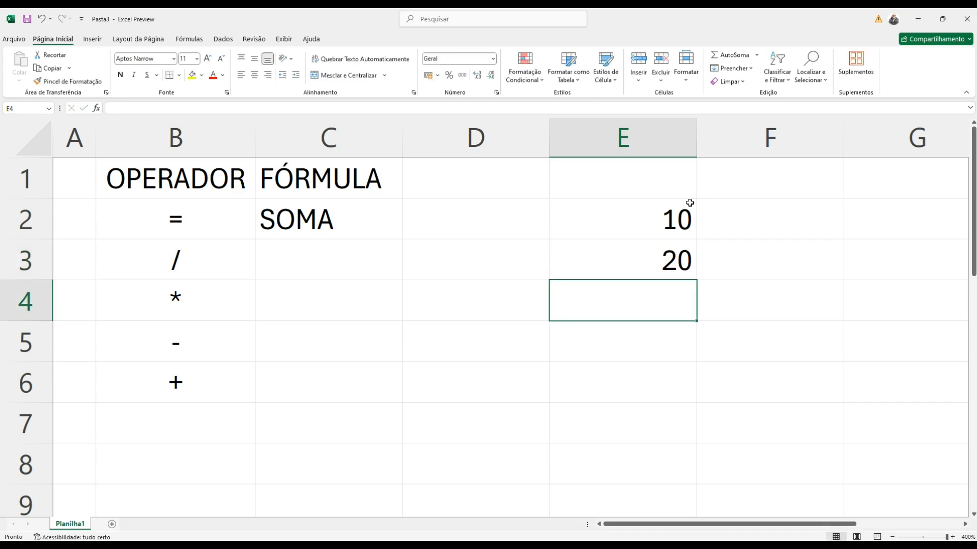
type("30")
key("Return")
type("30")
key("BackSpace")
key("BackSpace")
type("40")
key("Return")
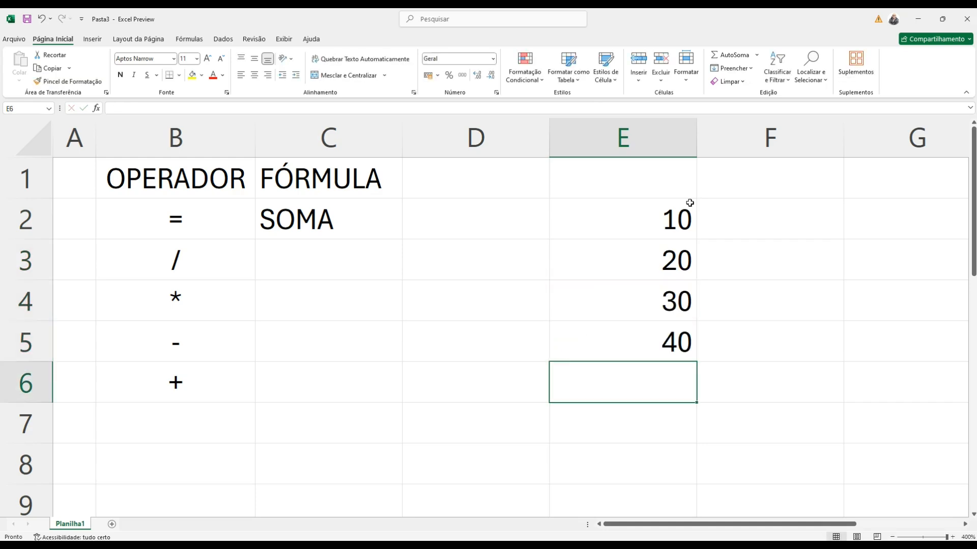
Step: Start a SOMA formula in E6 with cell E2 as its first argument
type("=SOMA")
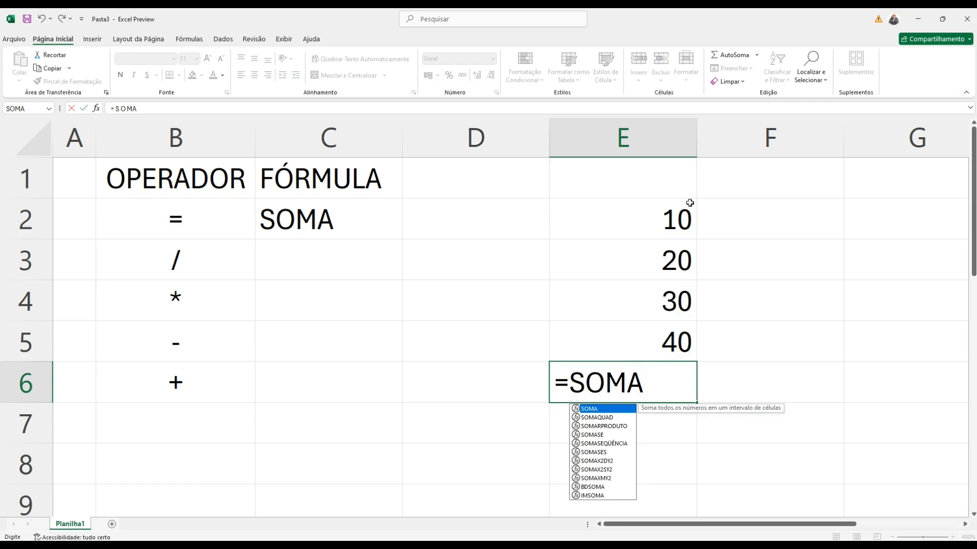
key("BackSpace")
key("BackSpace")
key("BackSpace")
key("BackSpace")
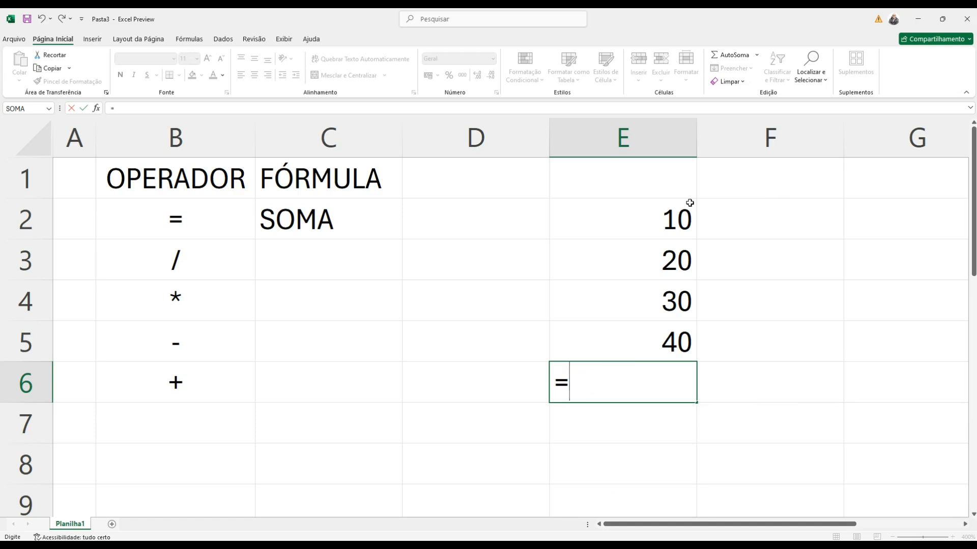
type("SOMA")
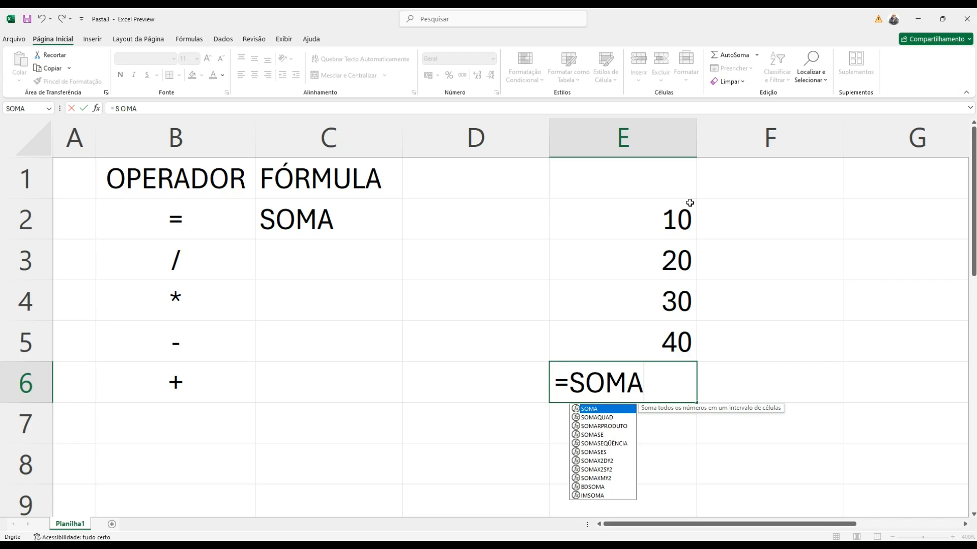
type("(")
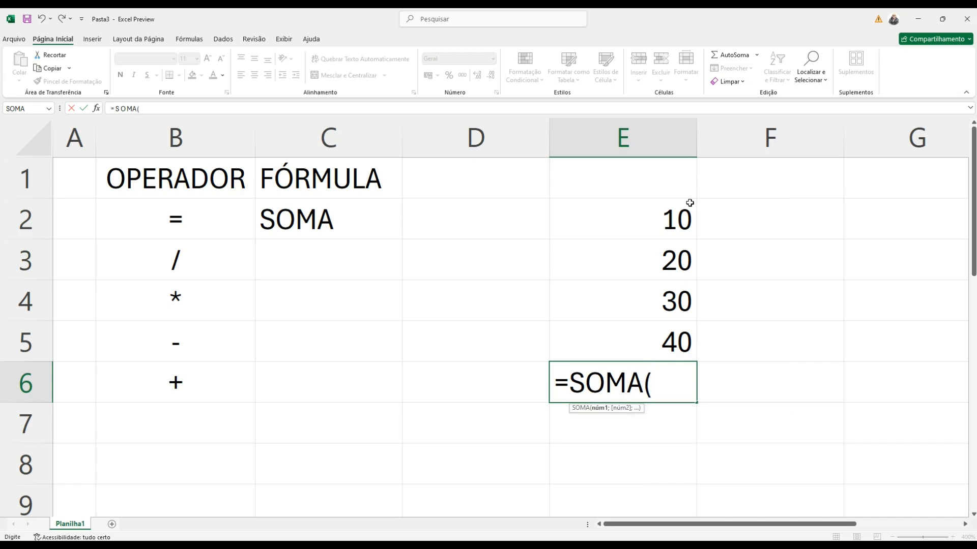
left_click(689, 203)
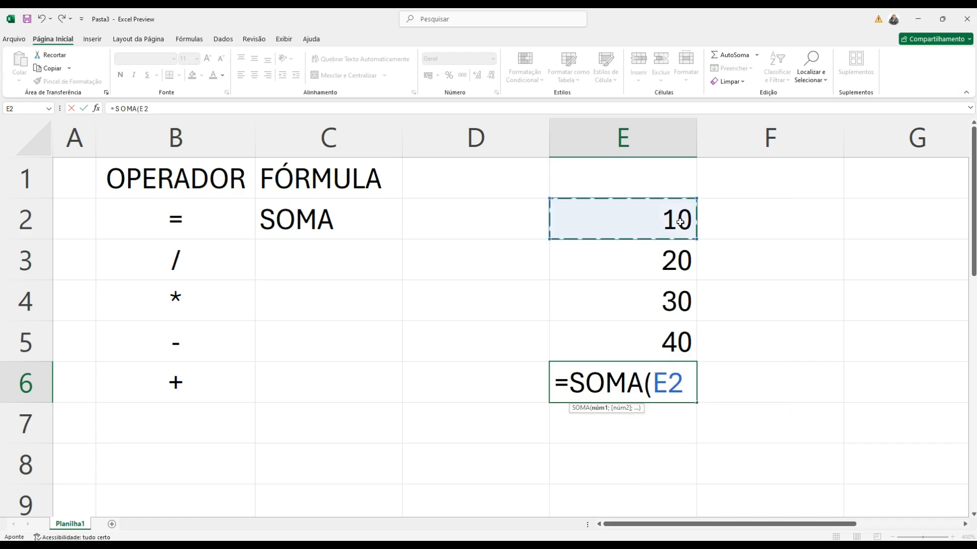
left_click(679, 256)
left_click(671, 224)
left_click(679, 256)
left_click(670, 225)
left_click(665, 250)
left_click(666, 222)
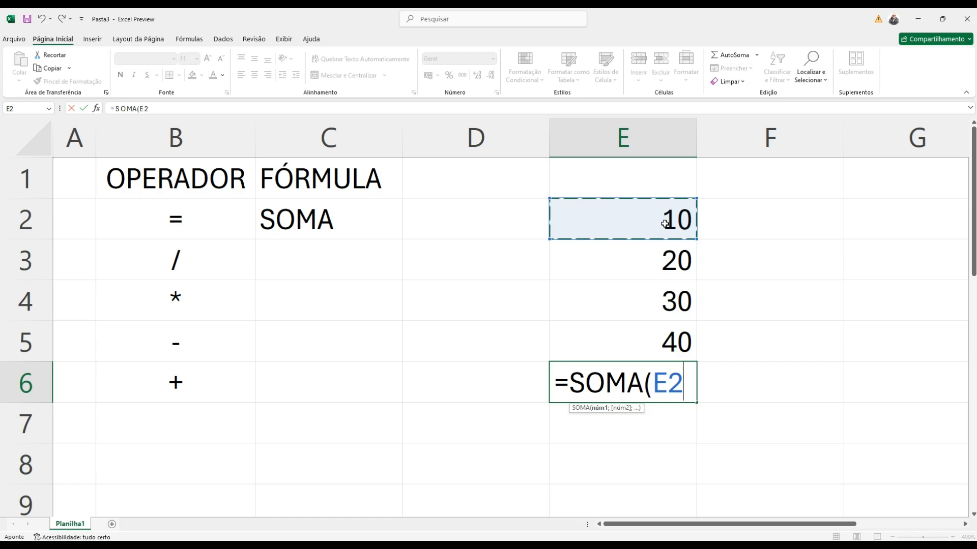
Step: Add cells E3, E4 and E5 as separate semicolon-separated arguments to the SOMA formula in E6
type(";")
left_click(646, 262)
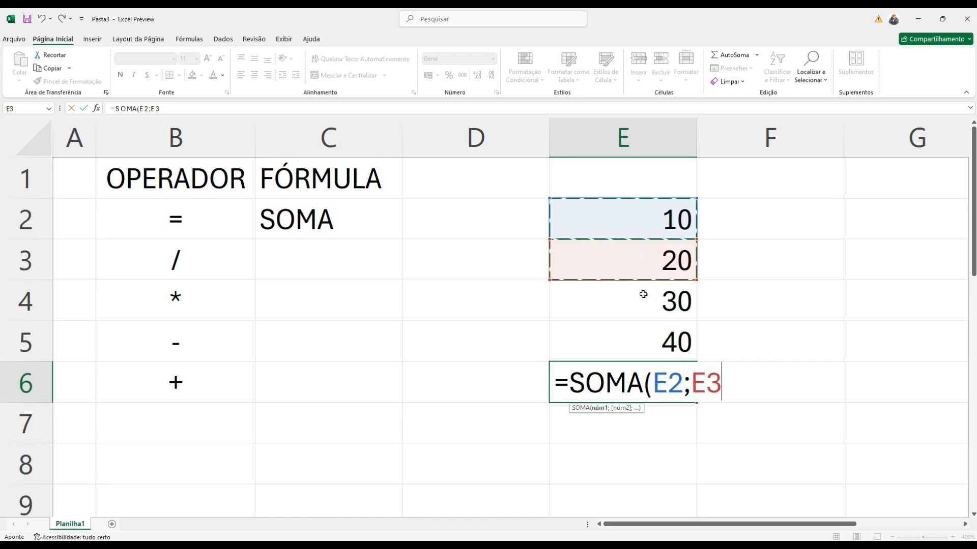
type(";")
left_click(645, 301)
type(";")
left_click(643, 335)
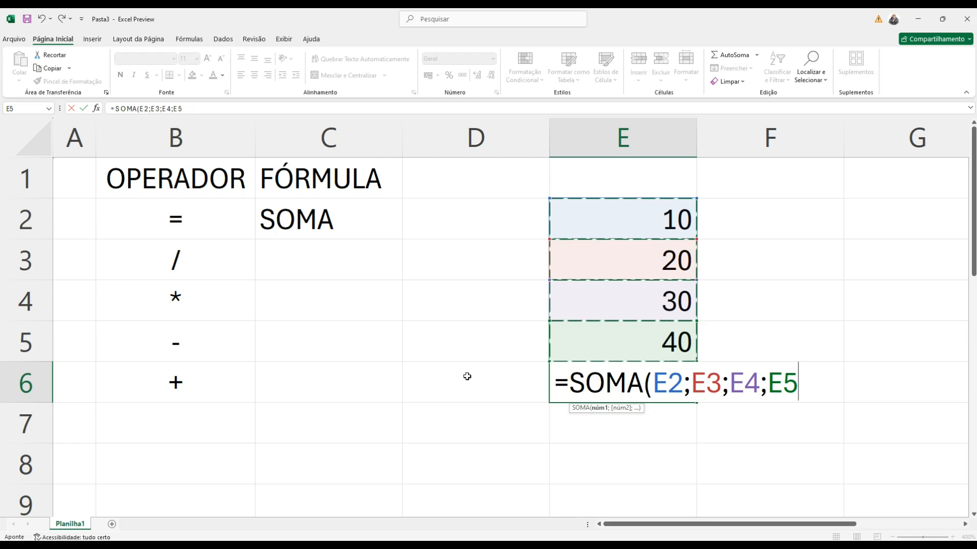
Step: Add the scattered cells B8, F1, G9, D8, D2 and C5 as further SOMA arguments and discard the whole formula
type(";")
left_click(174, 464)
type(";")
left_click(841, 197)
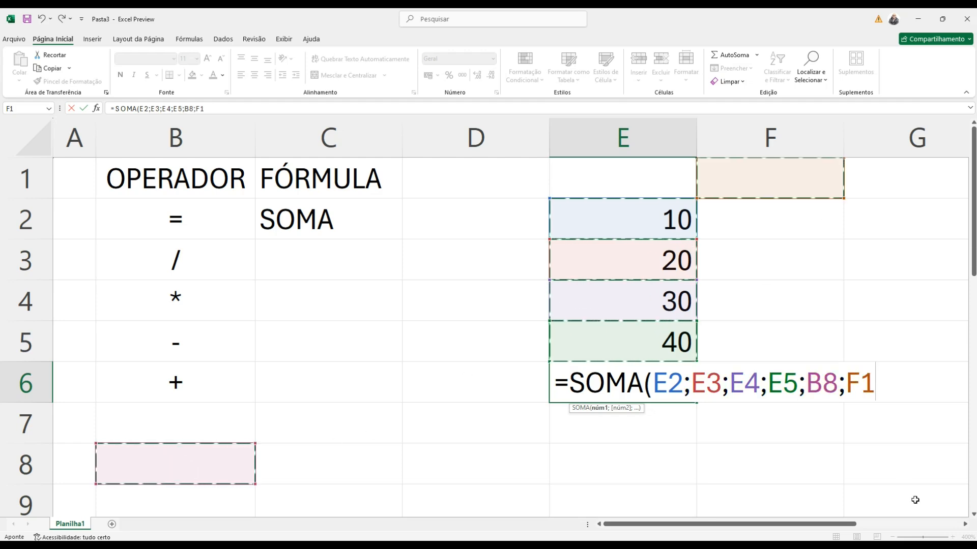
type(";")
left_click(915, 499)
type(";")
left_click(511, 461)
type(";")
left_click(480, 207)
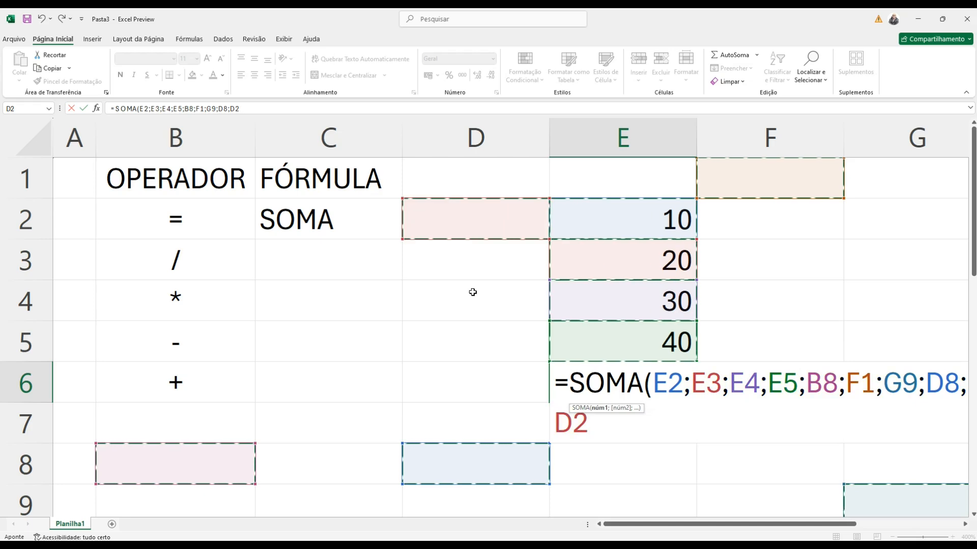
type(";")
left_click(379, 340)
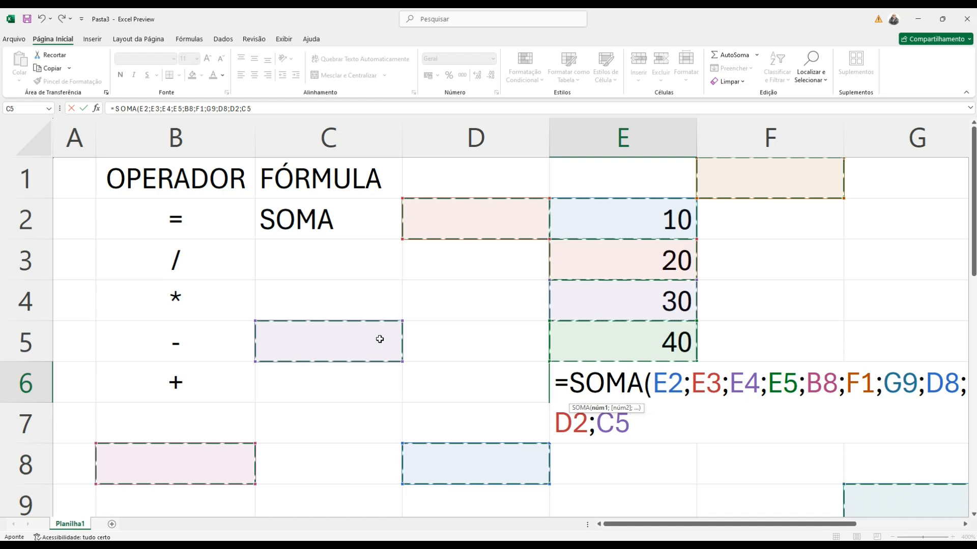
key("Escape")
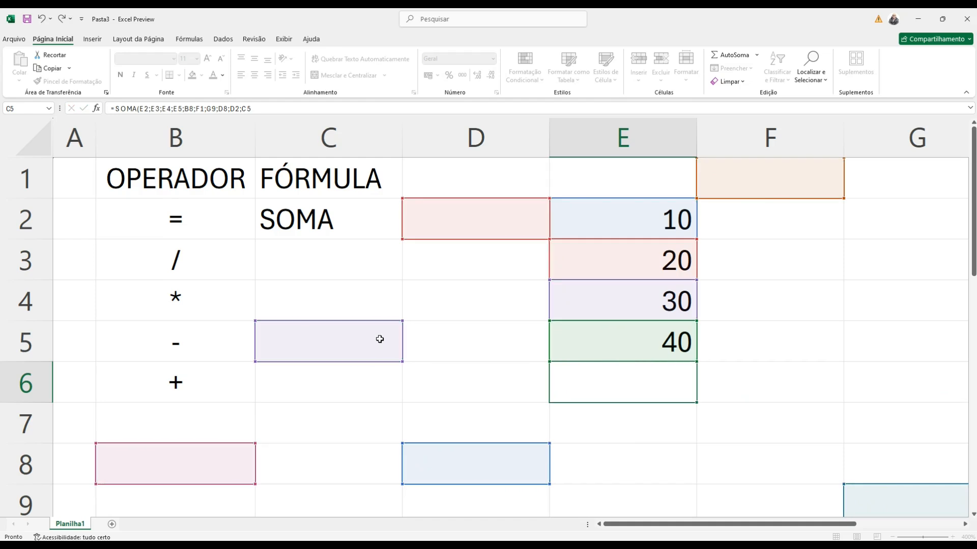
Step: Sum the range with =SOMA(E2:E5) in E6 and inspect the entered formula without changing it
type("=")
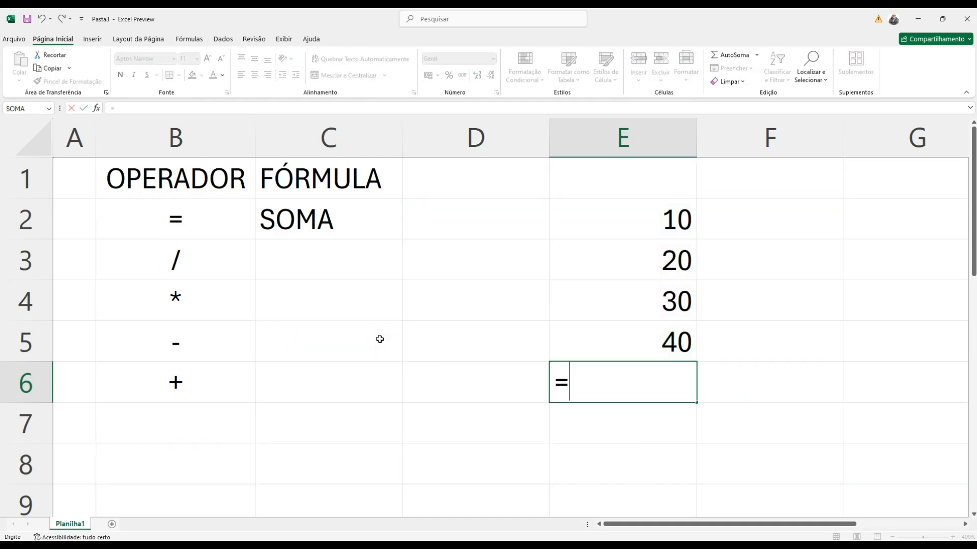
type("SOMA(")
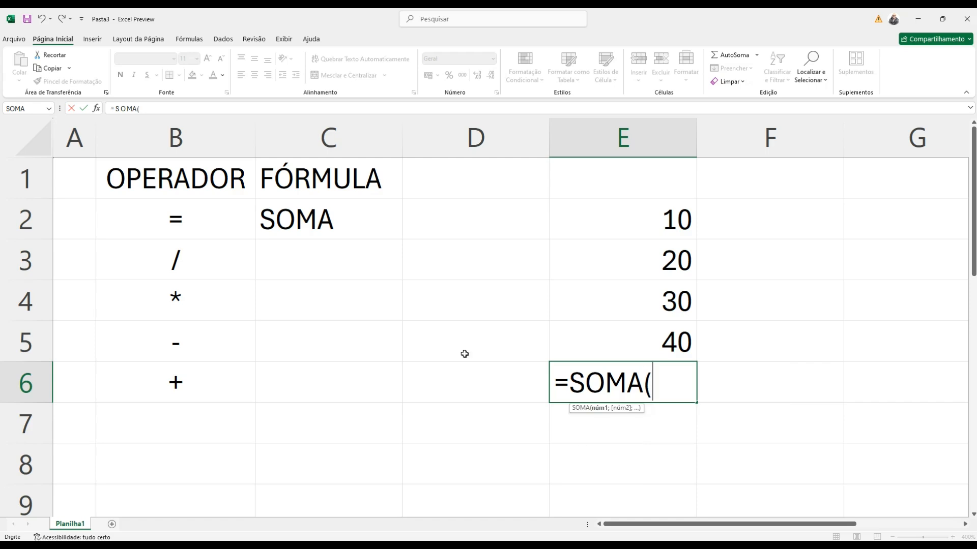
left_click_drag(654, 218, 648, 262)
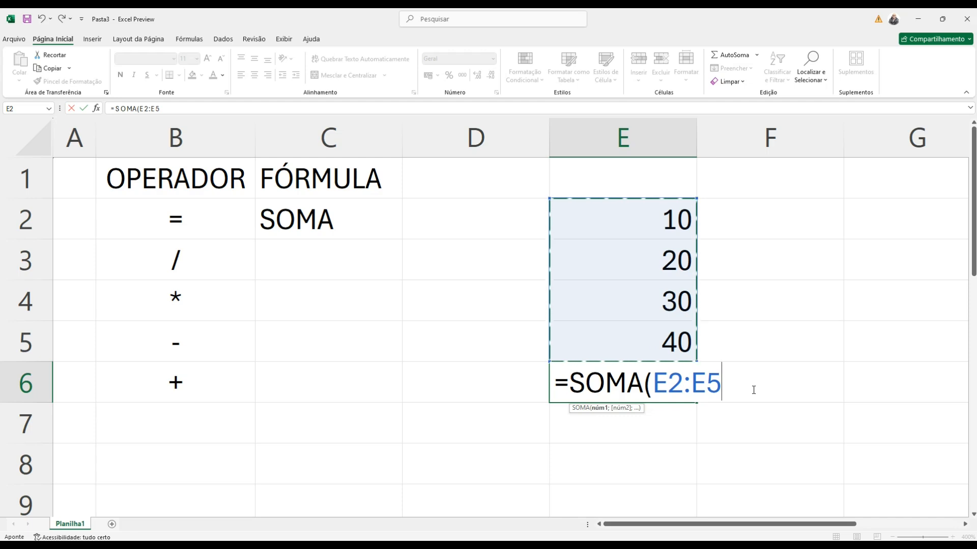
type(")")
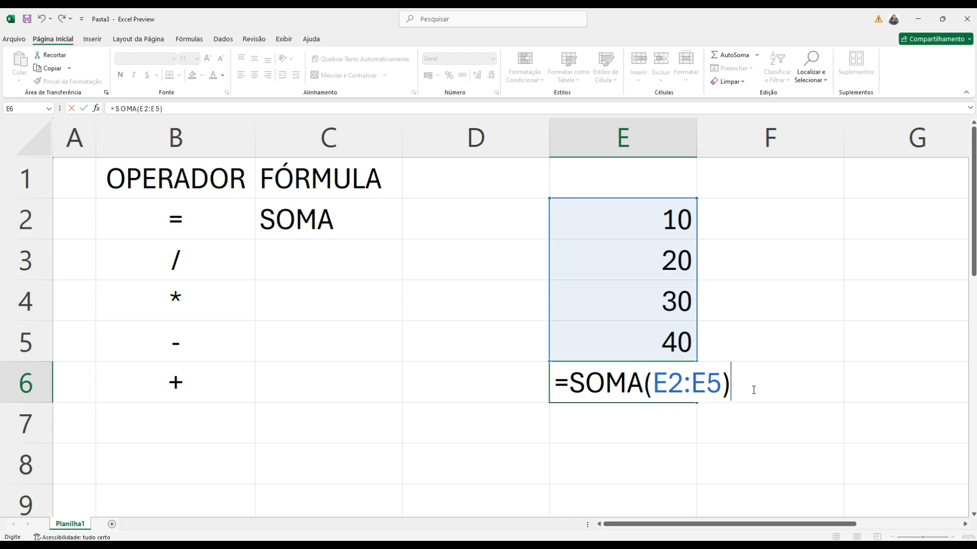
key("Return")
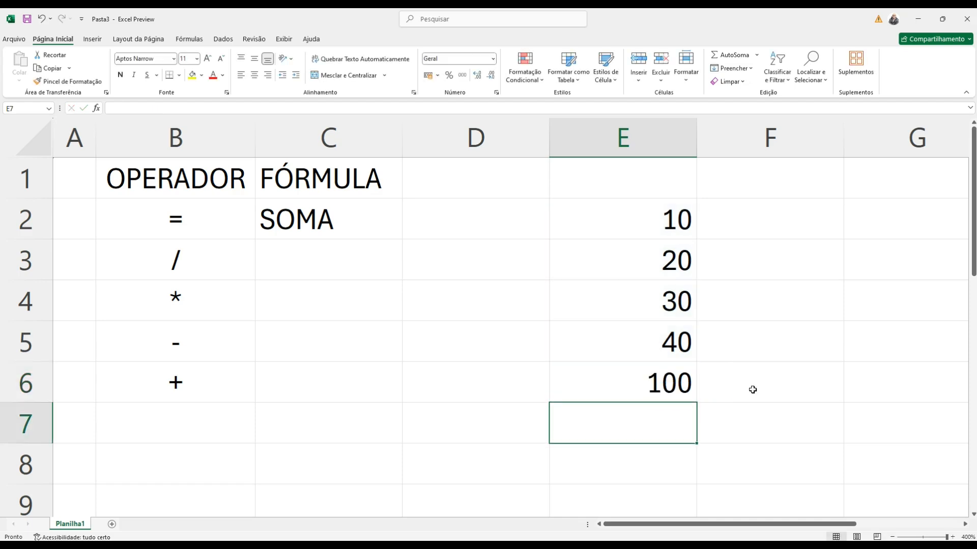
double_click(684, 376)
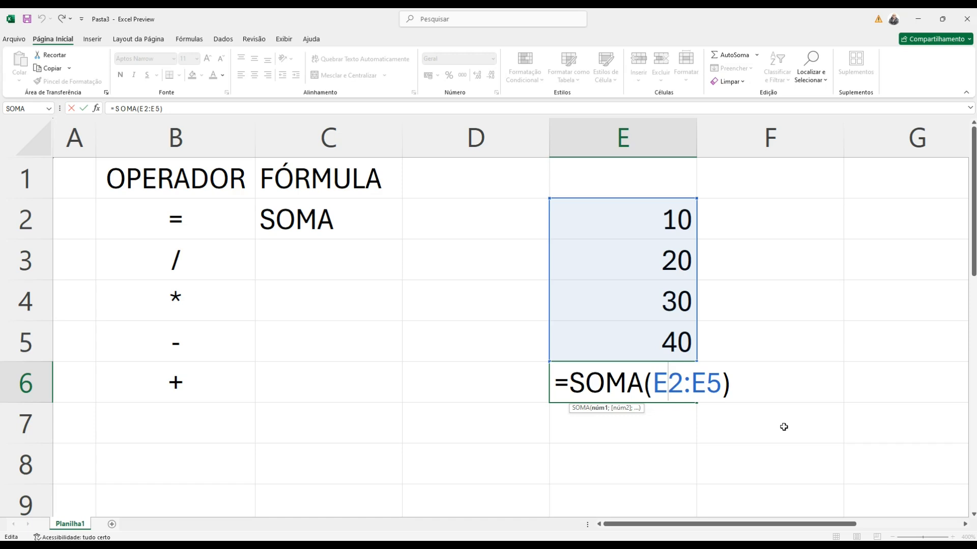
key("Escape")
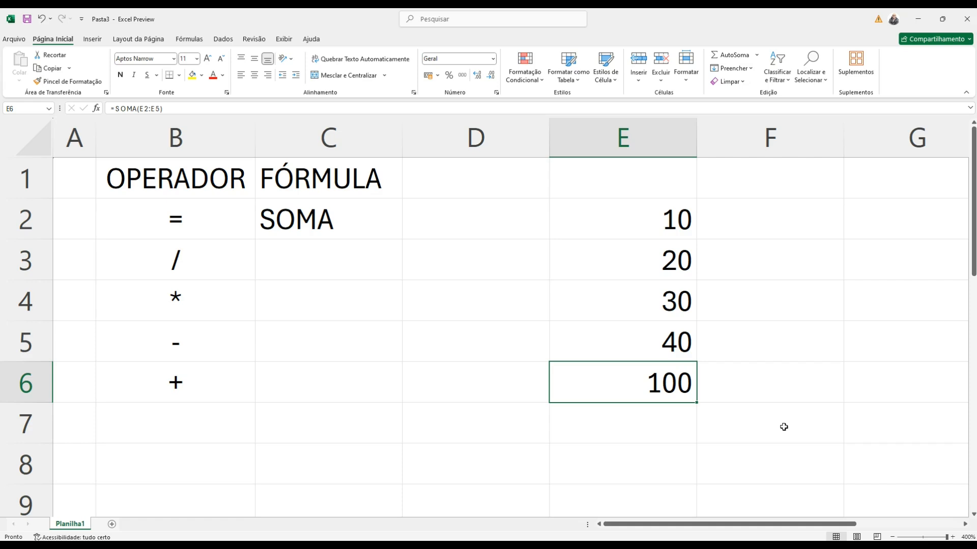
Step: Enter a second column of sample numbers 5, 6, 9 and 8 in cells F2 to F5
left_click(756, 217)
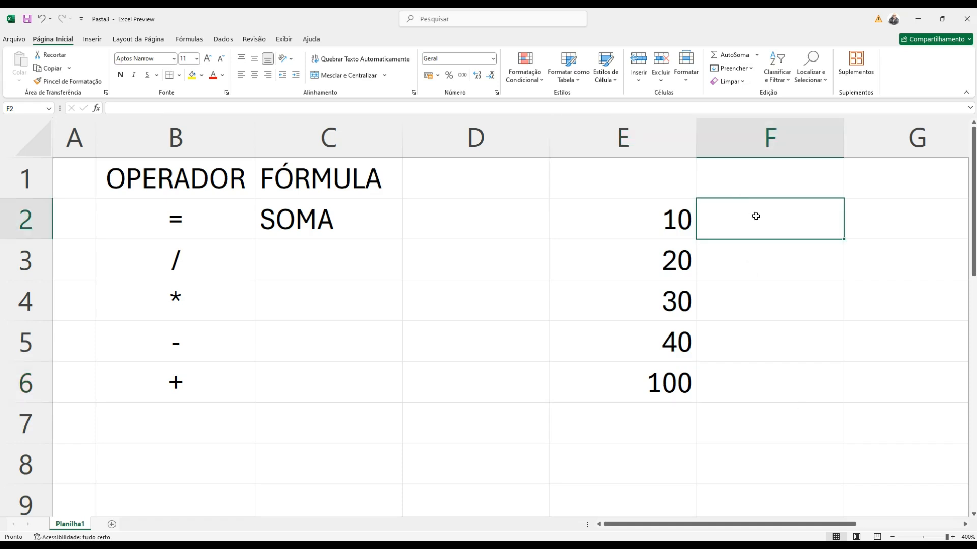
type("5")
key("Return")
type("6")
key("Return")
type("9")
key("Return")
type("8")
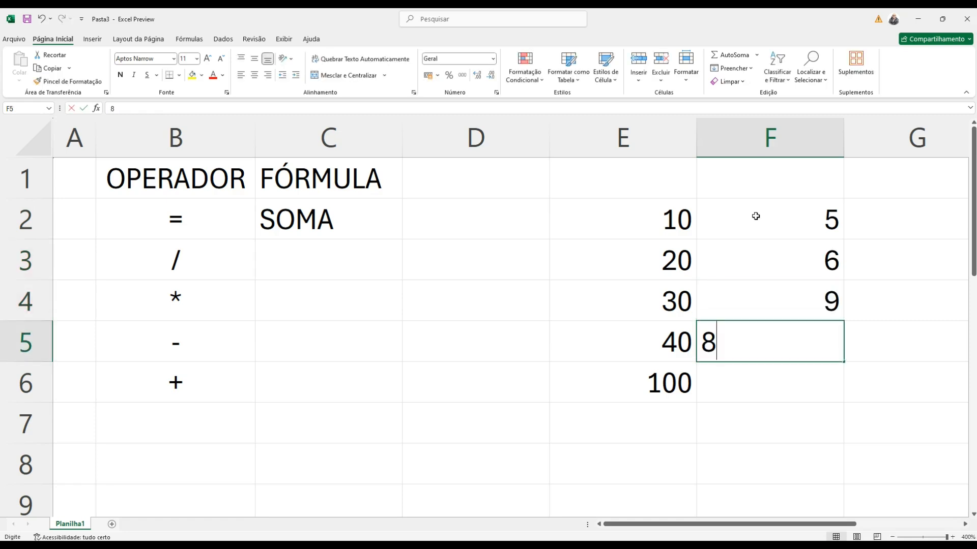
key("Return")
Step: Replace the formula in E6 with =SOMA(E2:F5) to total both columns of numbers
left_click(688, 365)
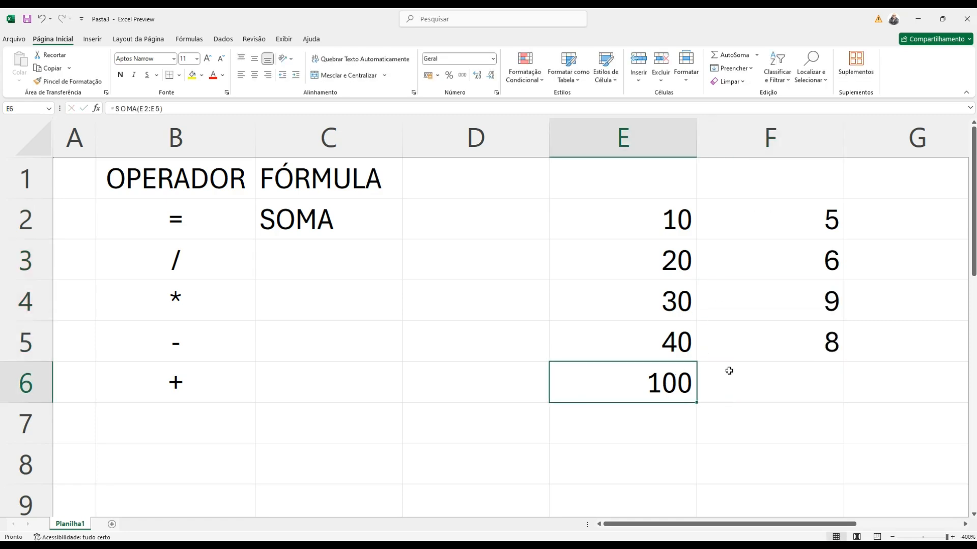
key("F2")
key("BackSpace")
key("BackSpace")
key("BackSpace")
key("BackSpace")
key("BackSpace")
key("BackSpace")
key("BackSpace")
key("BackSpace")
key("BackSpace")
key("BackSpace")
key("BackSpace")
key("BackSpace")
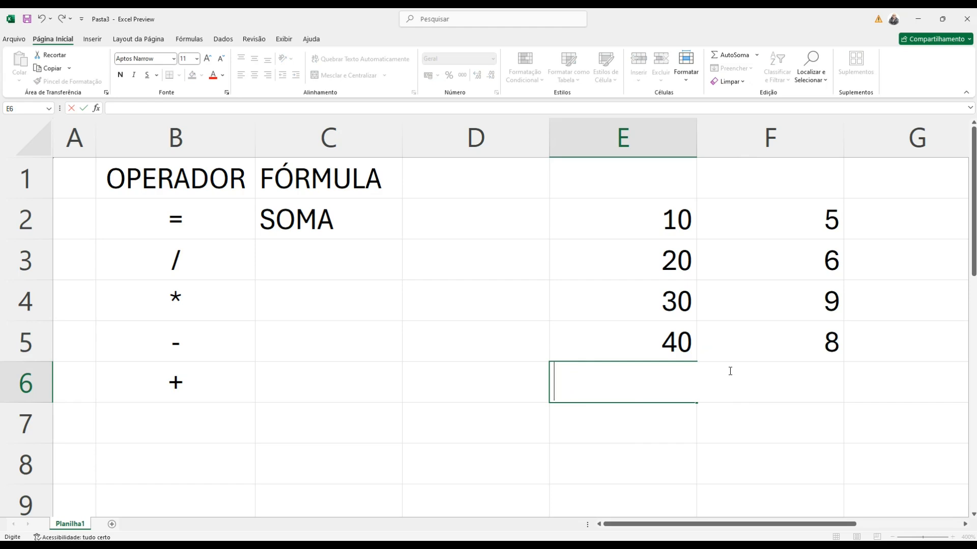
type("=SOMA(")
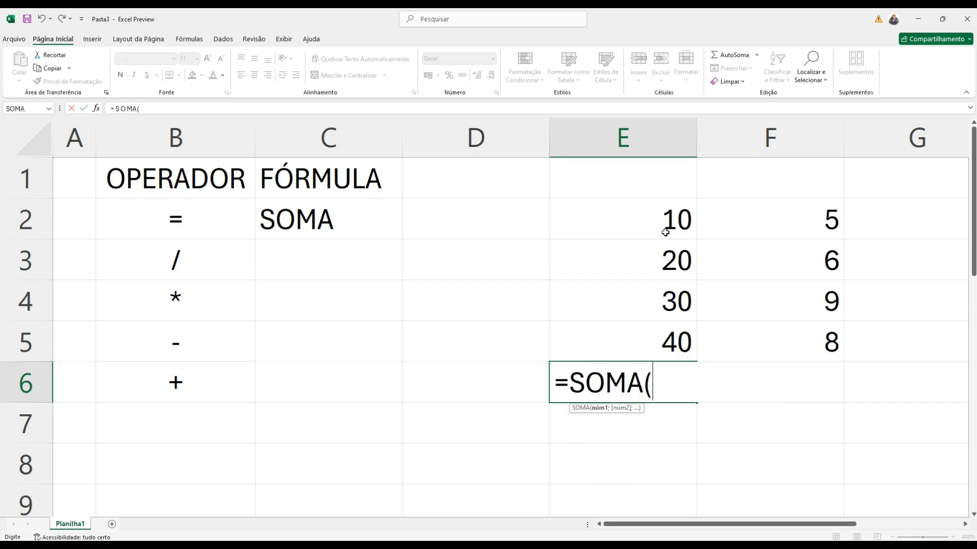
left_click_drag(666, 232, 814, 341)
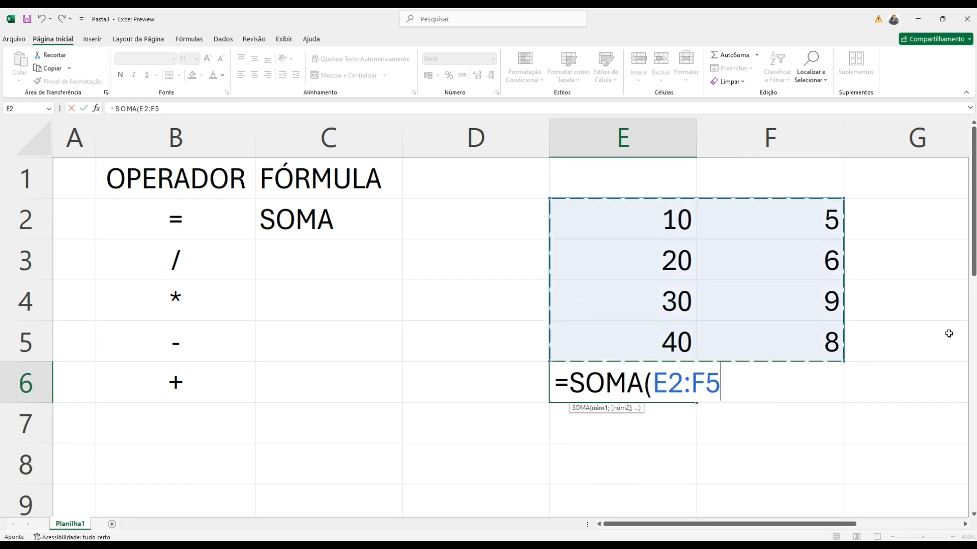
type(")")
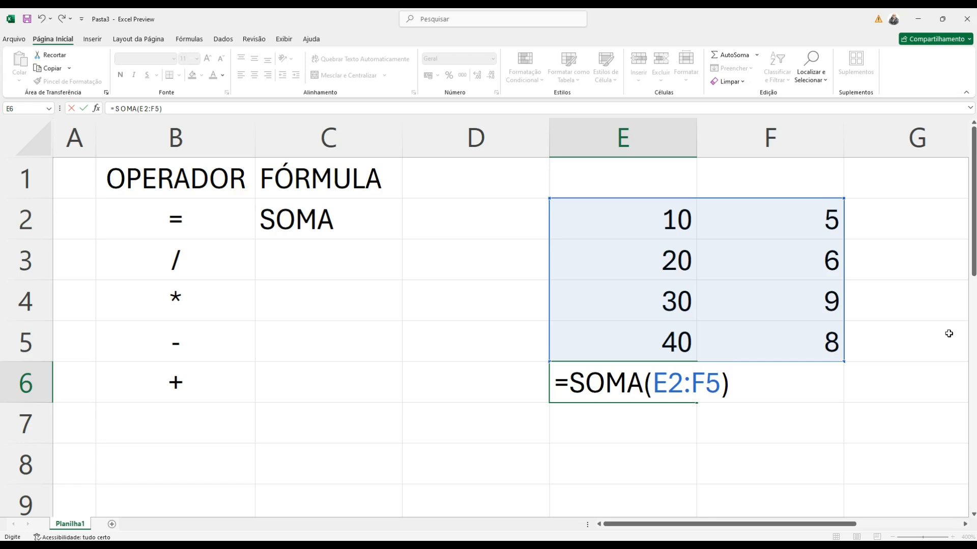
key("Return")
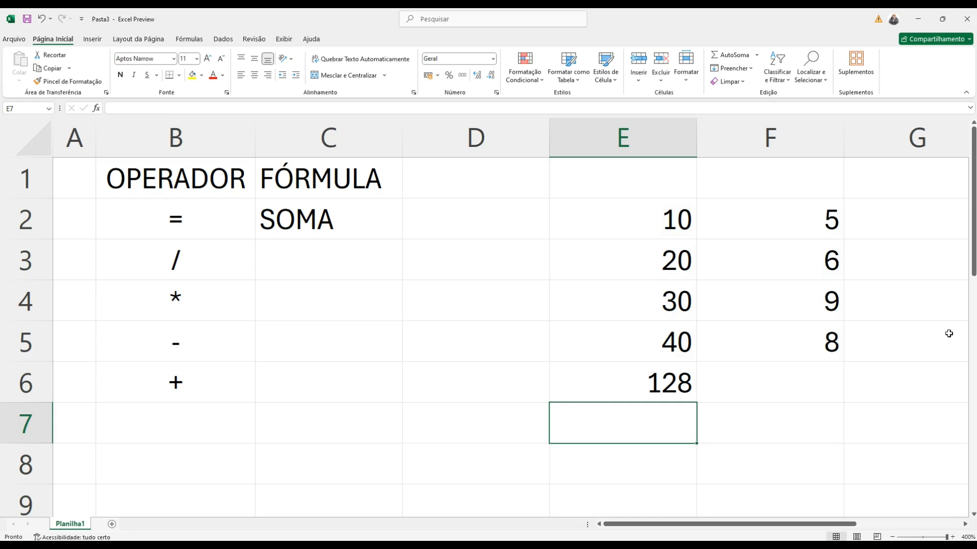
Step: Enter the function name MÉDIA in C3, below SOMA in the reference table
left_click(374, 261)
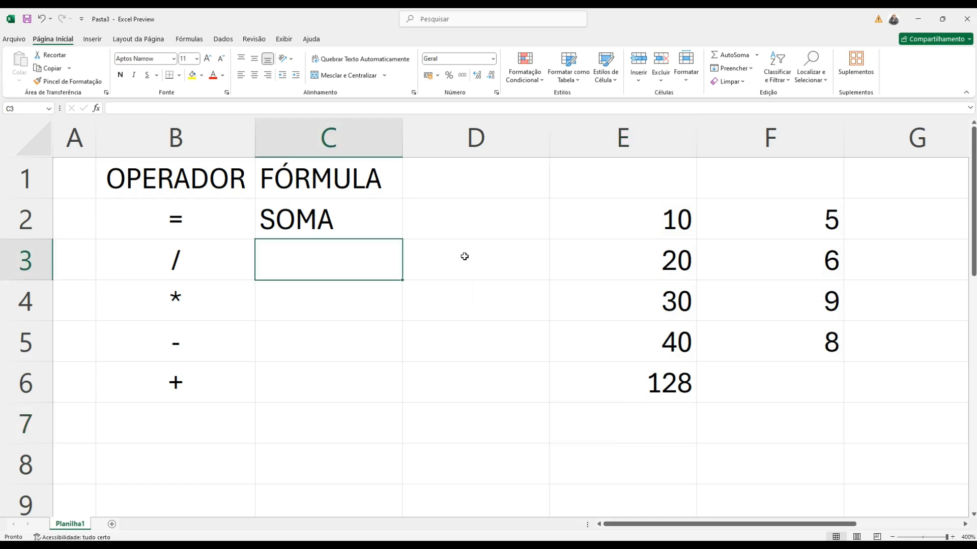
type("mé")
key("BackSpace")
key("BackSpace")
type("M")
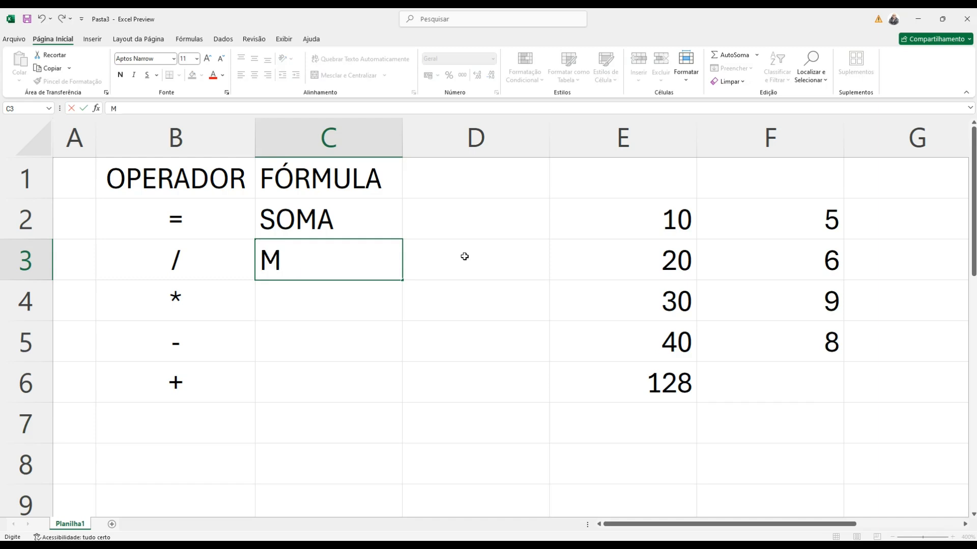
type("ÉDIA")
Step: Enter the number 3 in each of the cells D3, D4 and D5 and select those three cells
left_click(464, 257)
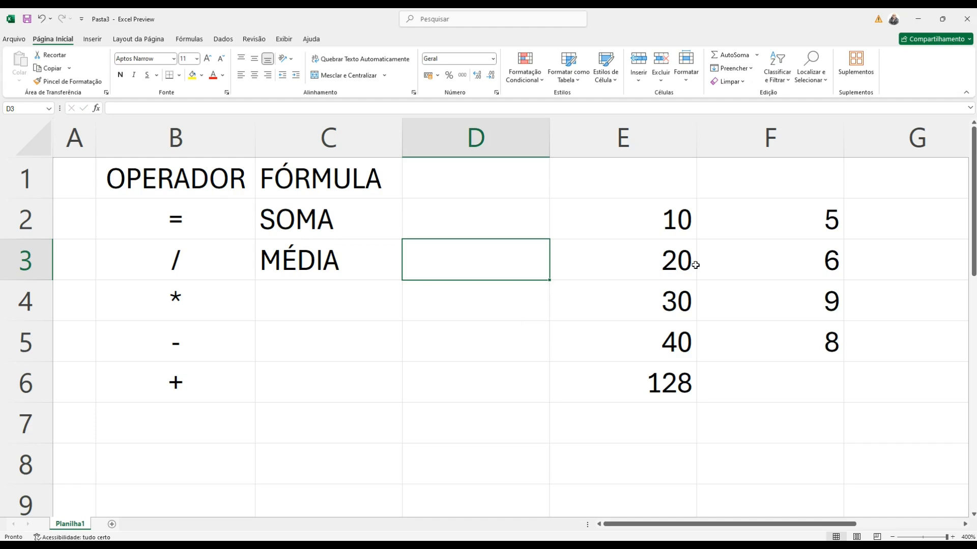
type("3")
key("Return")
type("3")
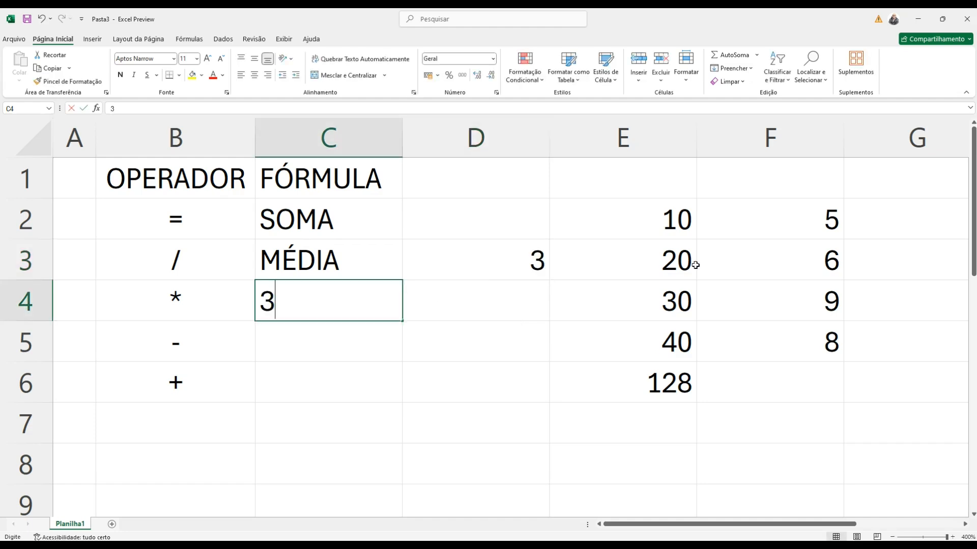
key("Escape")
key("Right")
type("3")
key("Return")
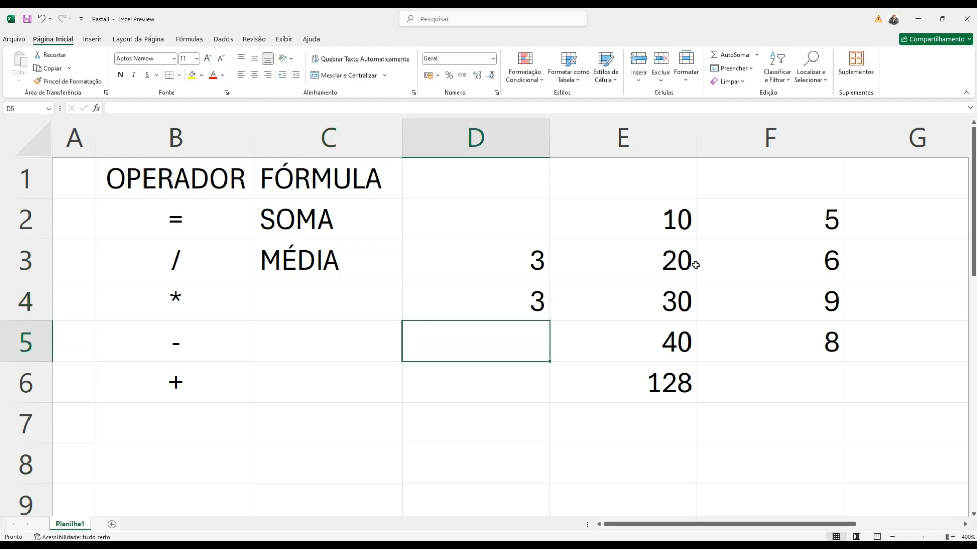
type("3")
key("Return")
key("Up")
key("shift+Up")
key("shift+Up")
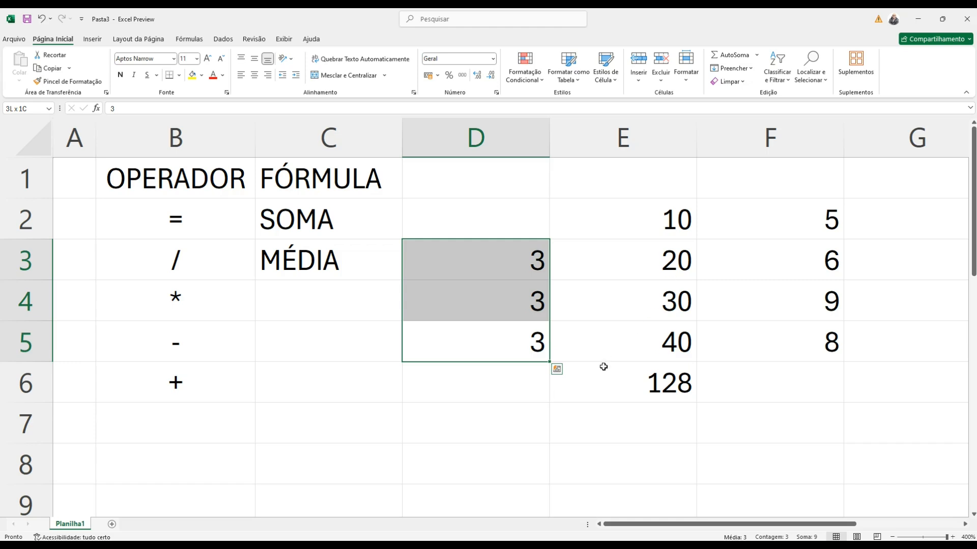
Step: Calculate the average manually in D6 with the formula =(D3+D4+D5)/3
left_click(502, 392)
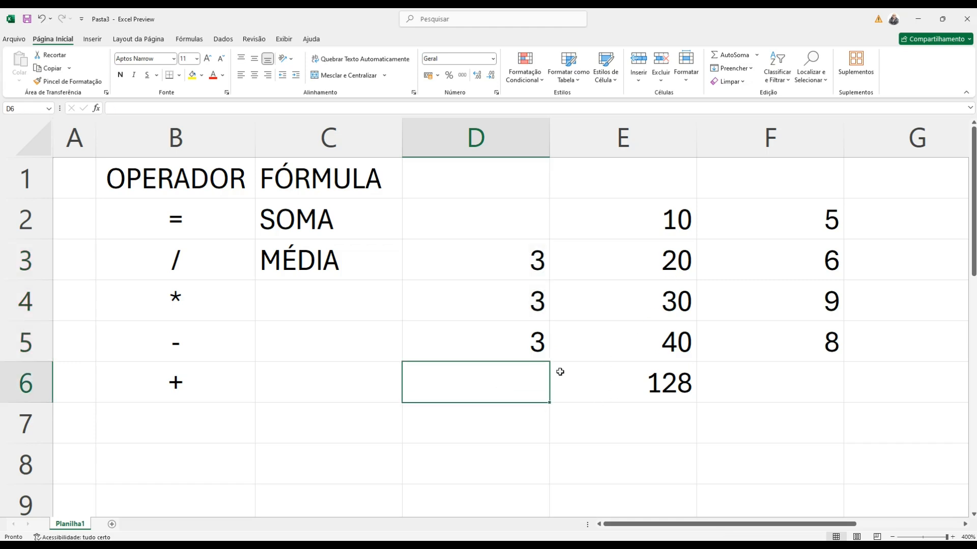
type("=(")
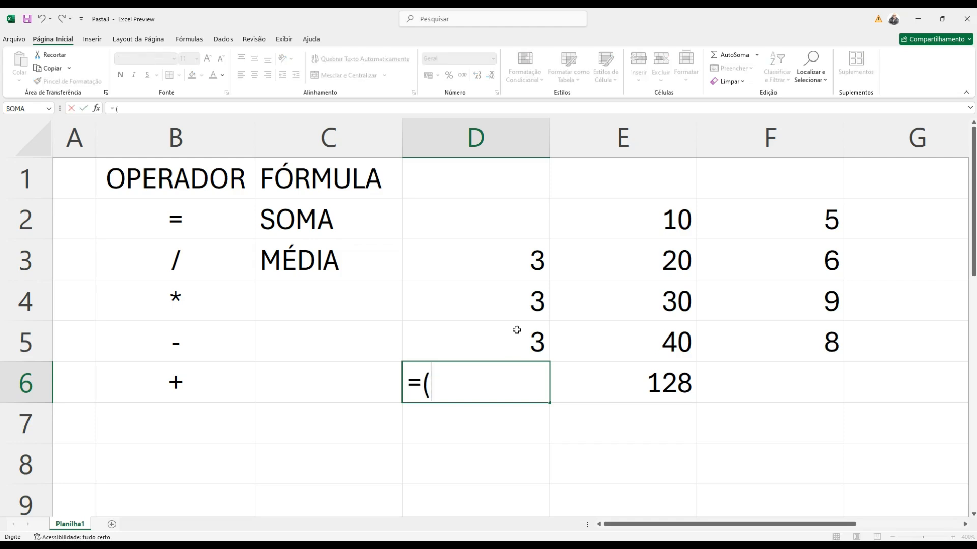
left_click(502, 275)
type("+")
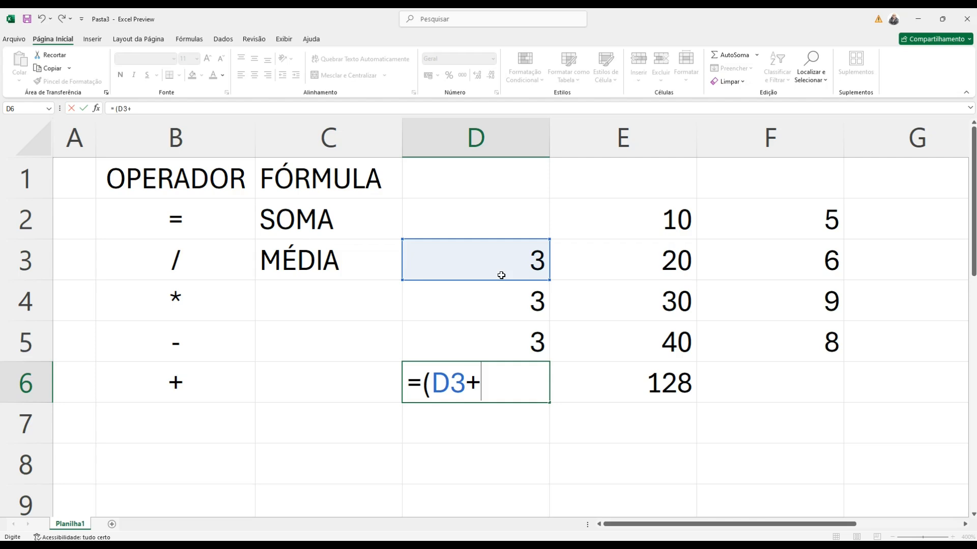
left_click(500, 303)
type("+")
left_click(503, 331)
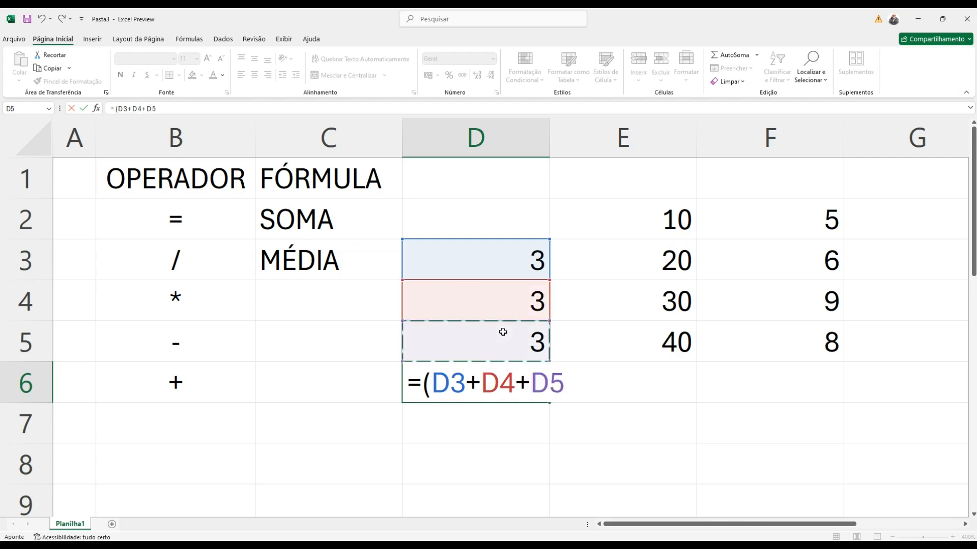
type(")/3")
key("Return")
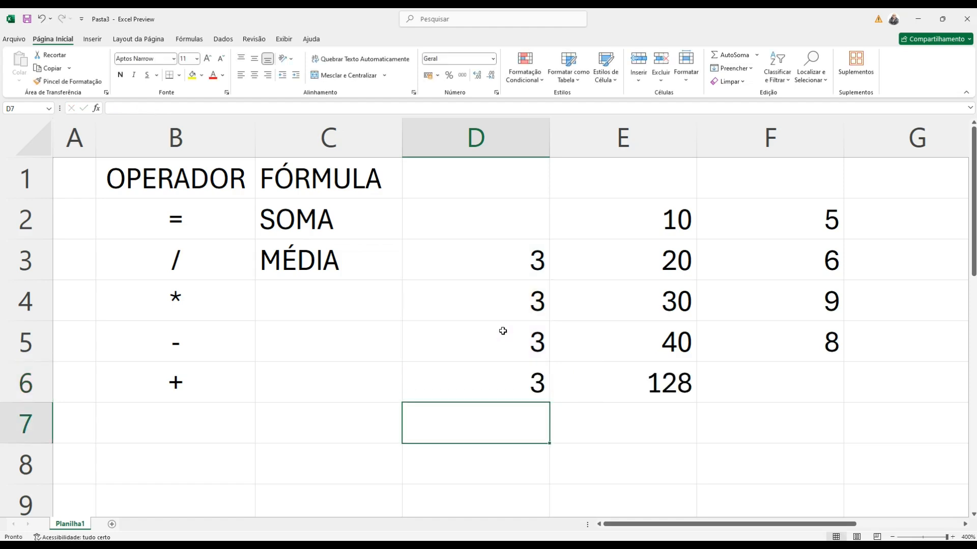
Step: Replace the manual average in D6 with the formula =MÉDIA(D3:D5)
key("Up")
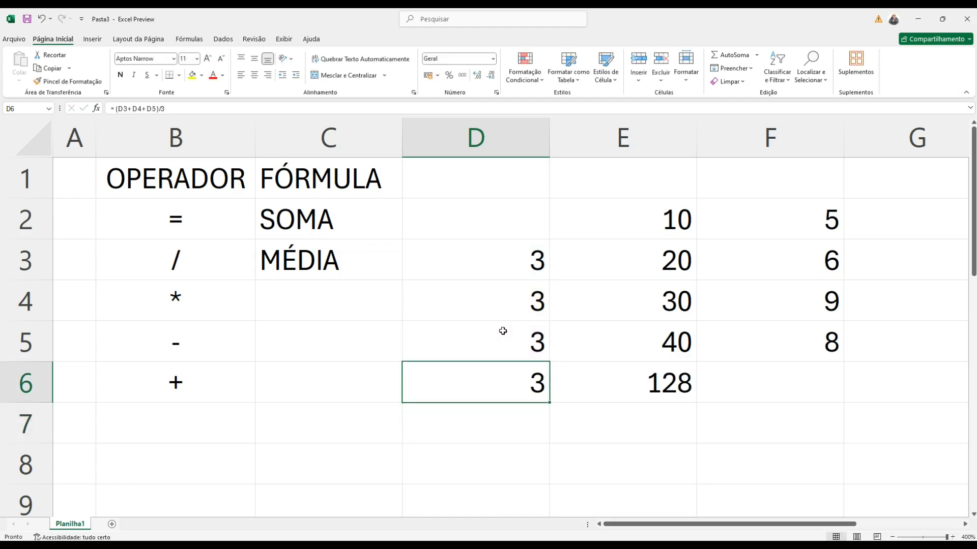
type("=MÉDI")
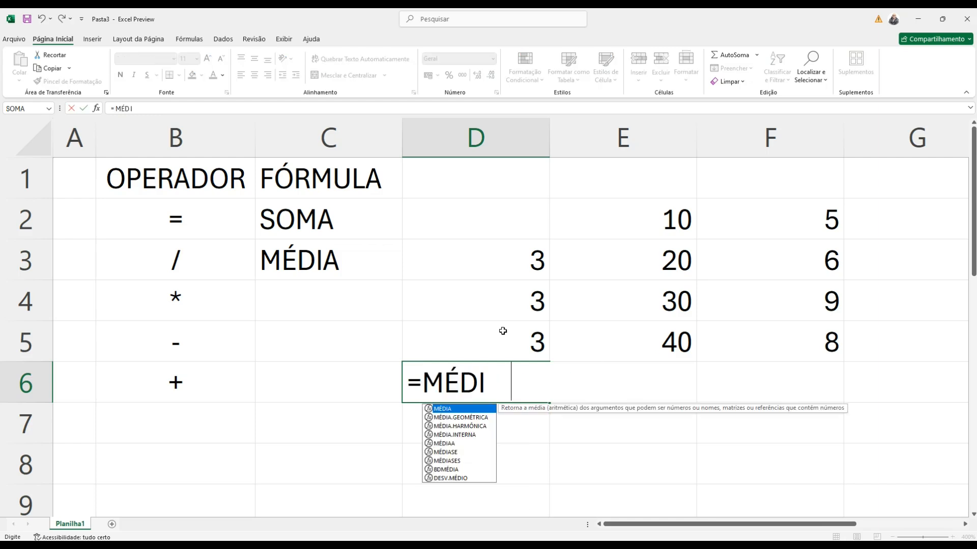
key("Tab")
left_click_drag(499, 258, 522, 334)
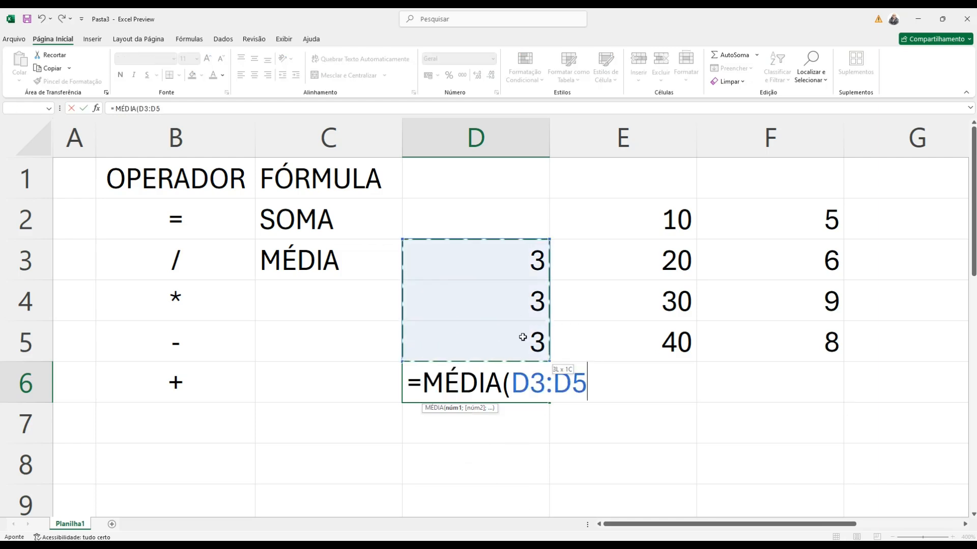
type(")")
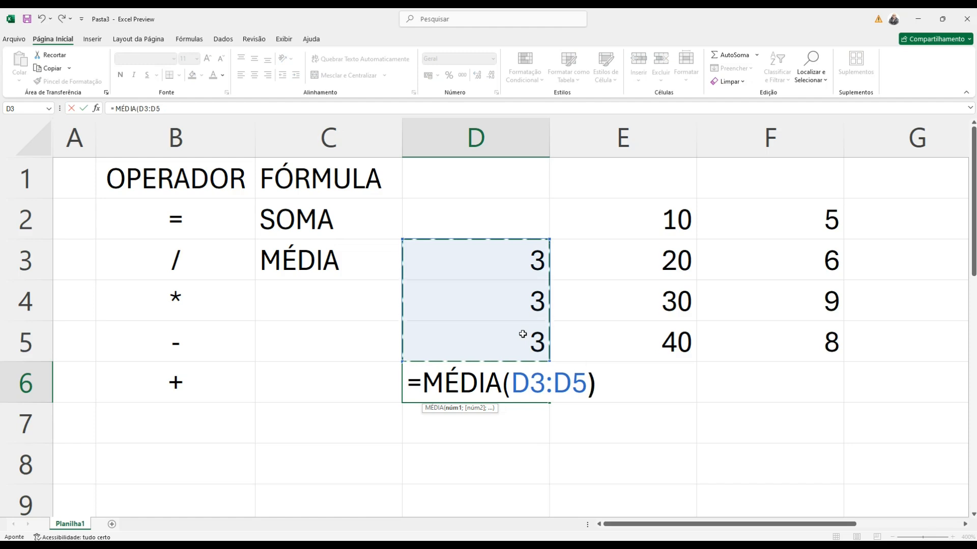
key("Return")
key("Up")
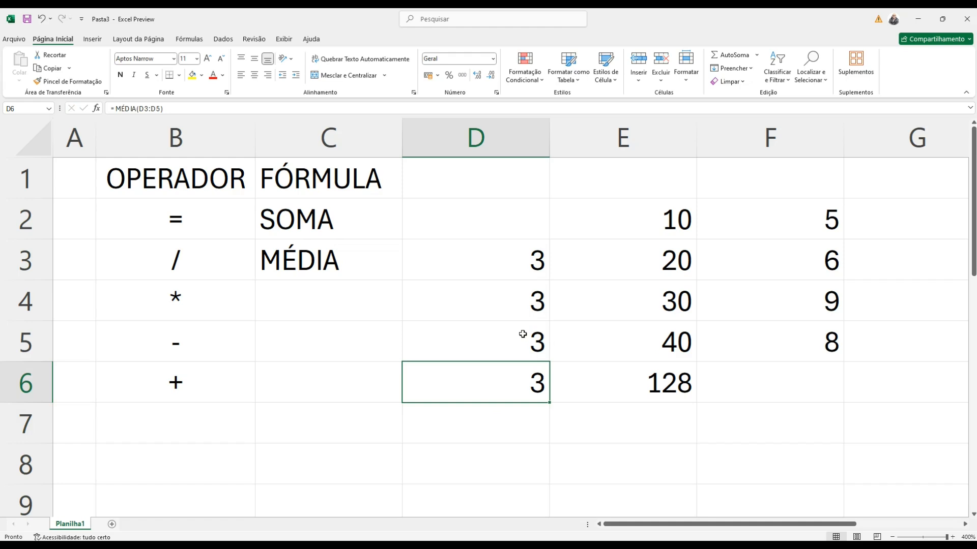
Step: Replace the formula in E6 with =MÉDIA(E2:F5) to average both columns of numbers
left_click(337, 251)
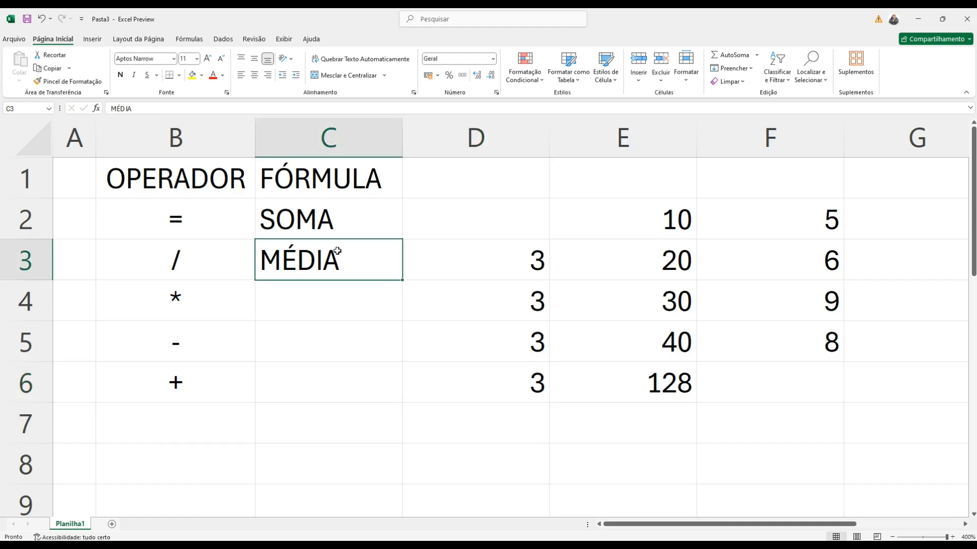
left_click(518, 385)
left_click(669, 379)
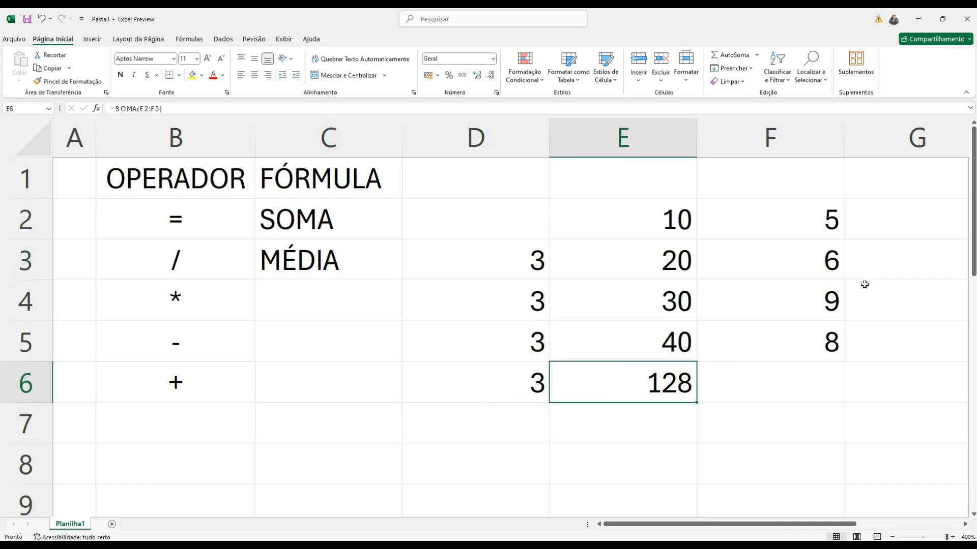
type("=MÉDIA(")
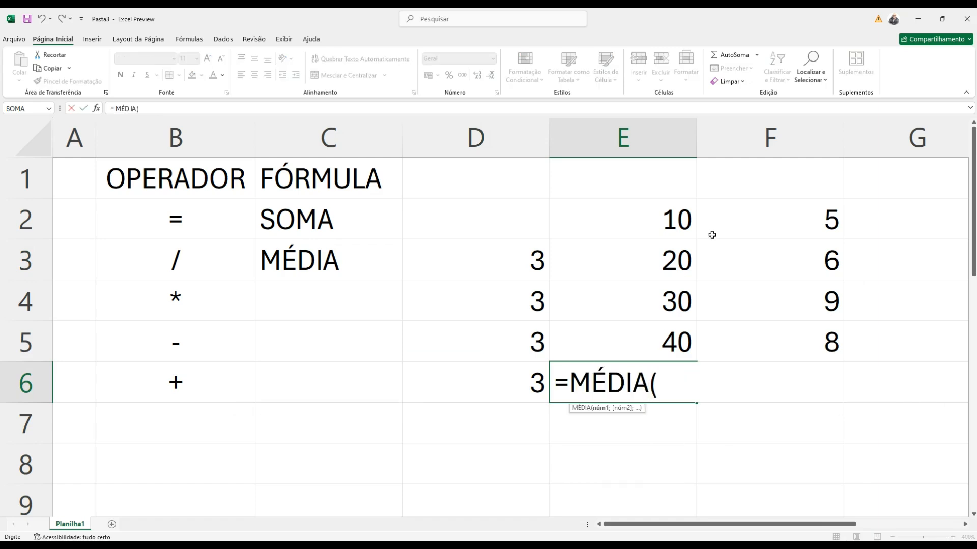
left_click_drag(672, 224, 798, 334)
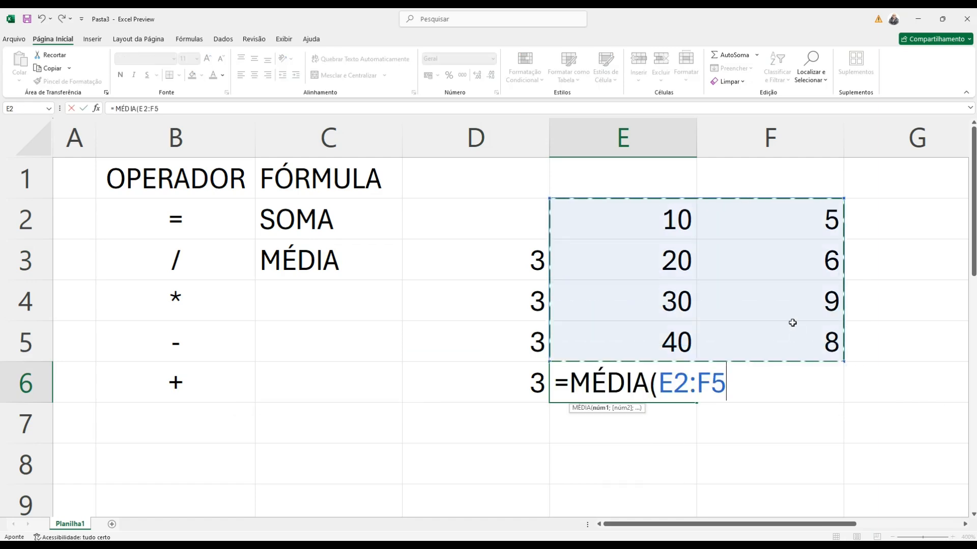
type(")")
key("Return")
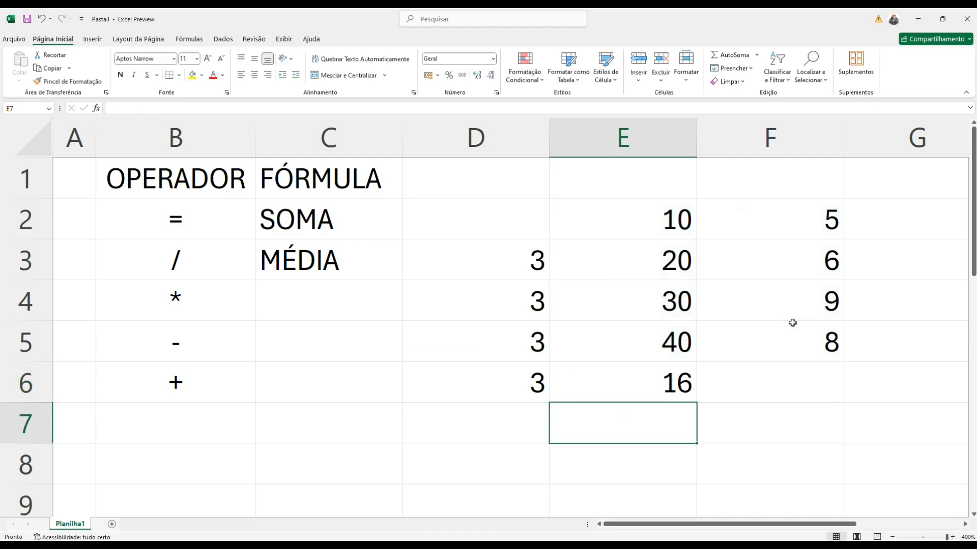
key("Up")
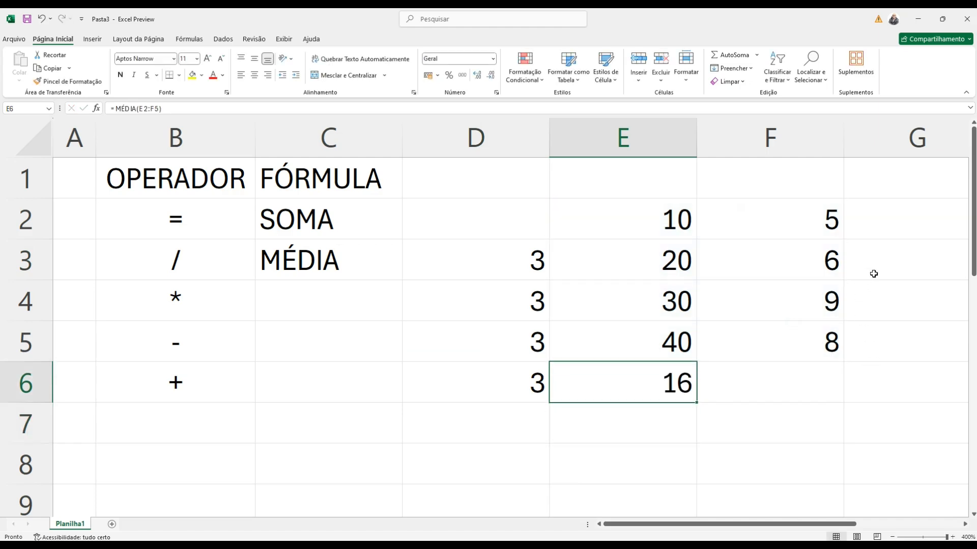
Step: Change the number in F3 to 0 to test how a zero affects the average
left_click(782, 265)
type("0")
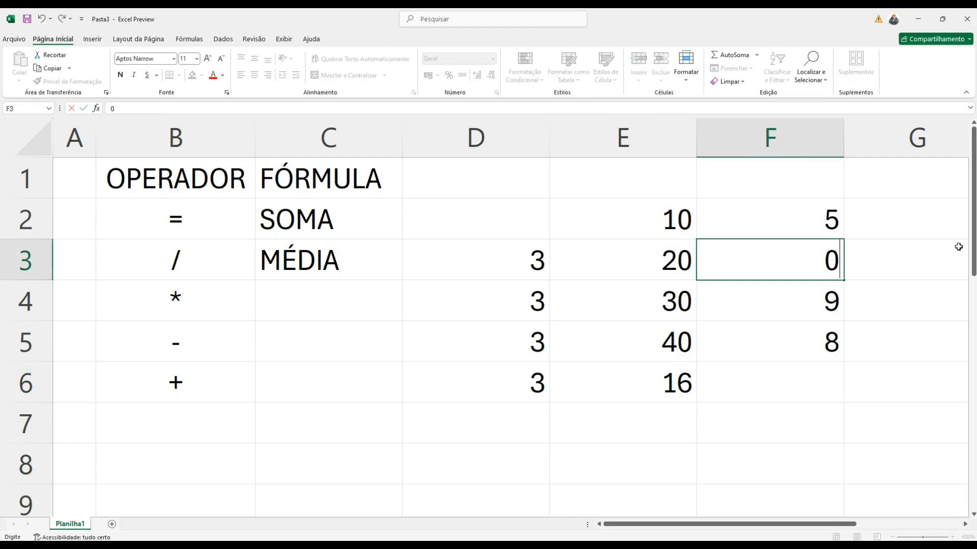
key("Return")
key("Up")
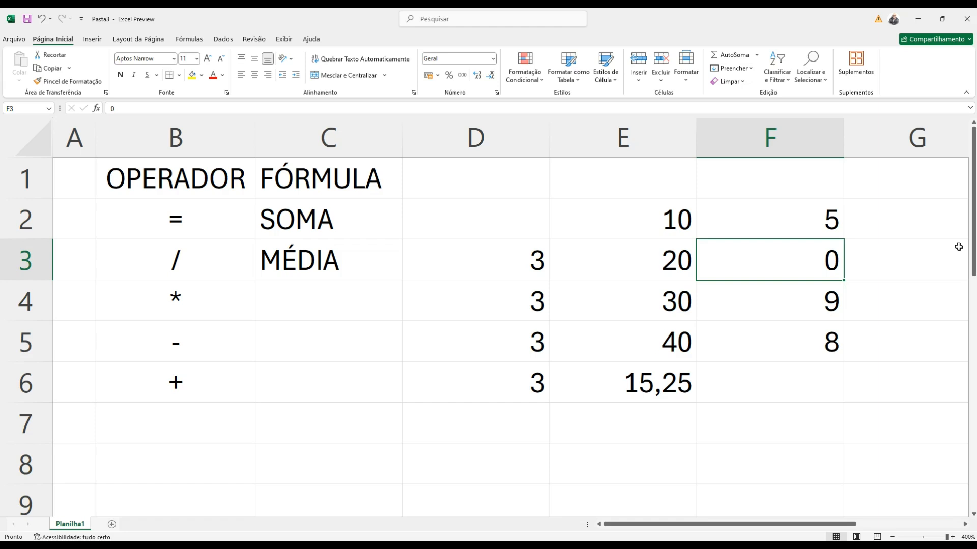
Step: Clear F3, undo the deletion, and clear the cell again to compare an empty cell with a zero
key("Delete")
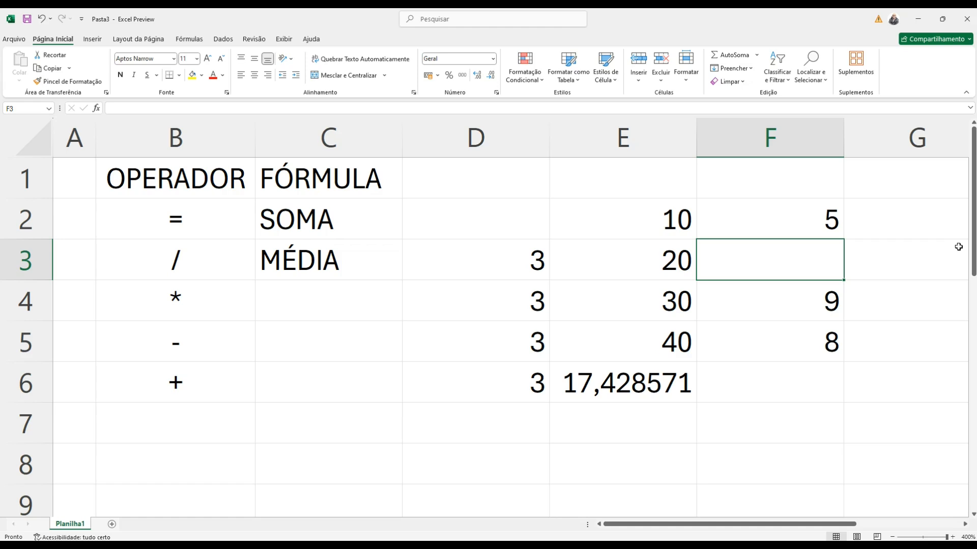
key("ctrl+z")
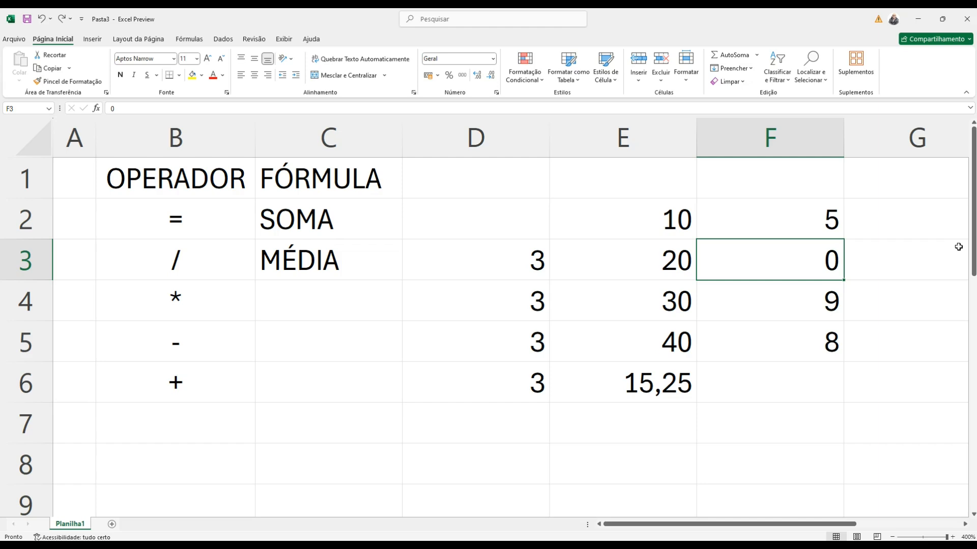
key("Delete")
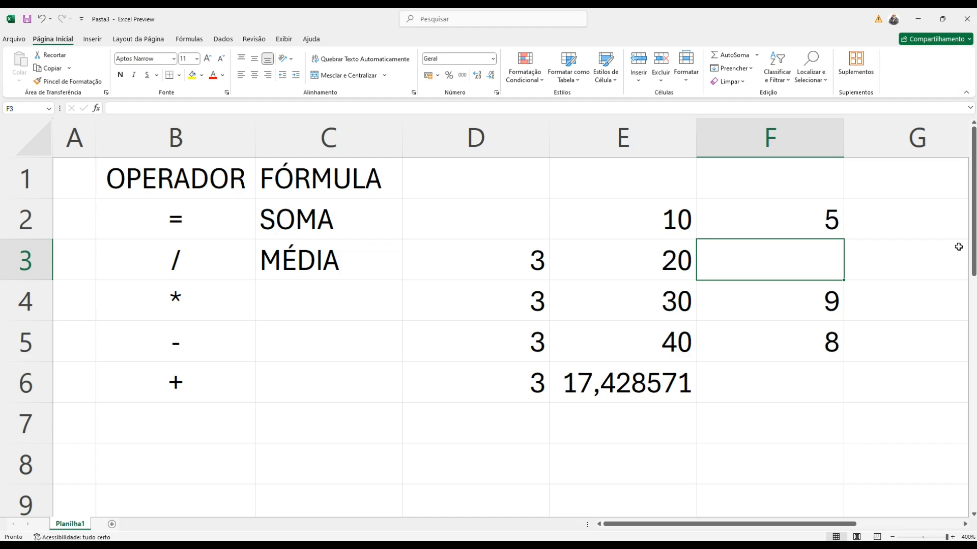
Step: Enter the function name MÁXIMO in C4, below MÉDIA in the reference table
left_click(356, 305)
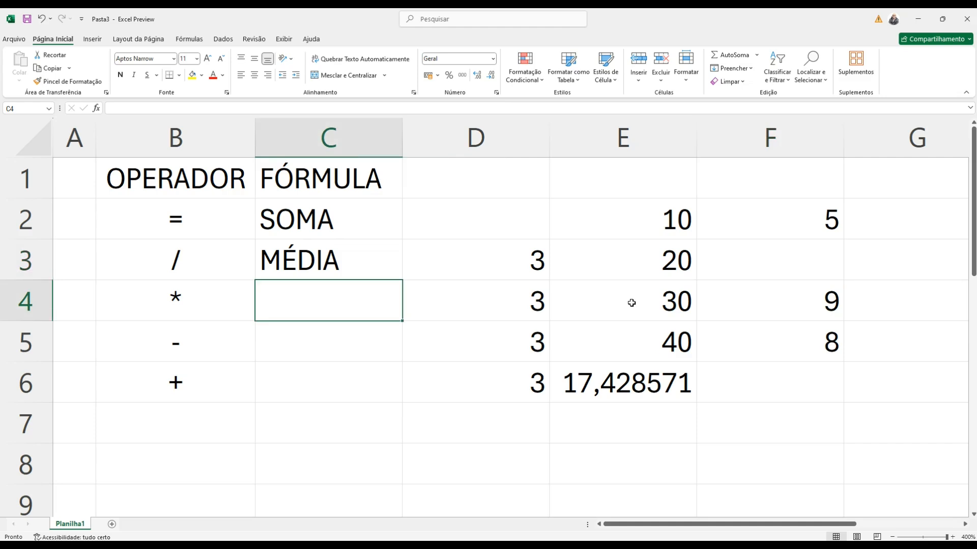
type("=m")
key("BackSpace")
key("BackSpace")
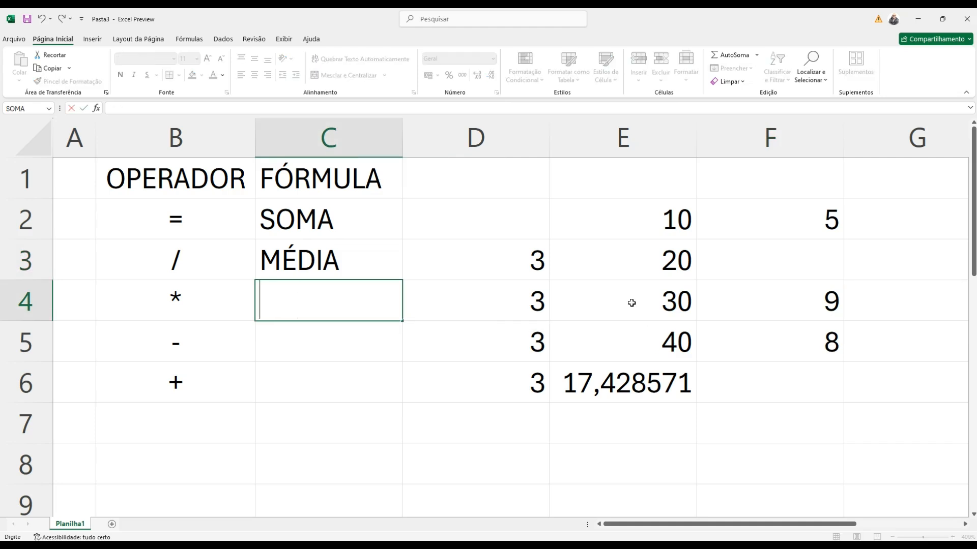
type("MÁXIMO")
key("Tab")
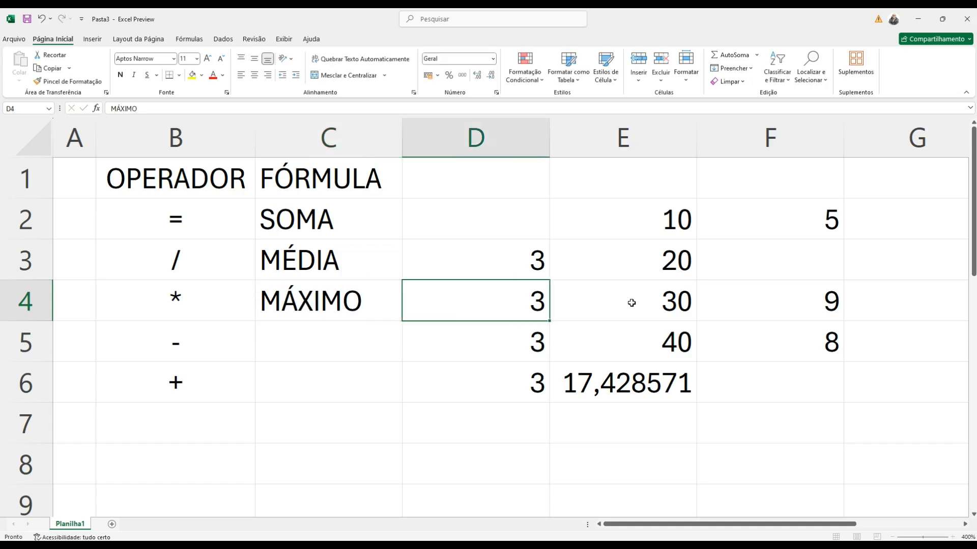
Step: Delete the average formula from E6 and enter the number 5 in F3
left_click(505, 407)
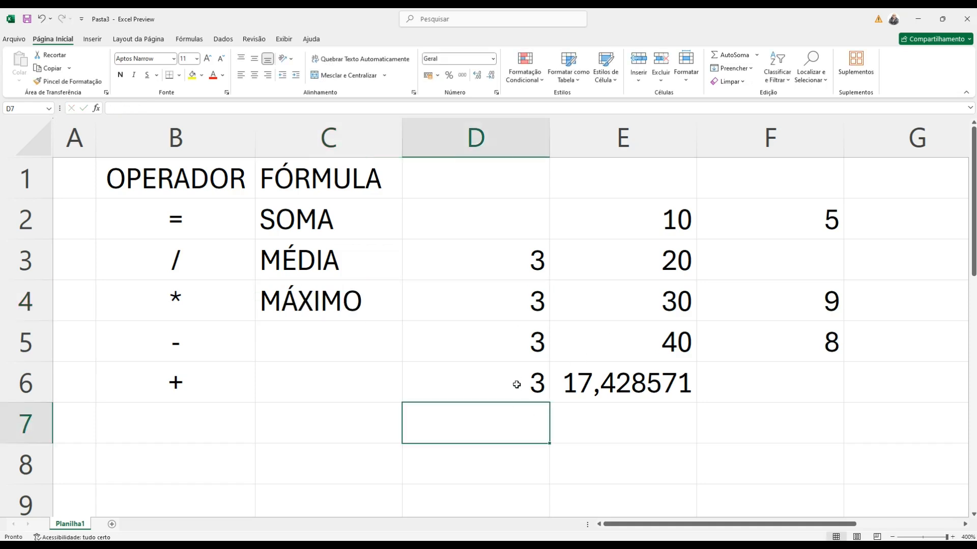
left_click(589, 380)
key("Delete")
left_click(760, 263)
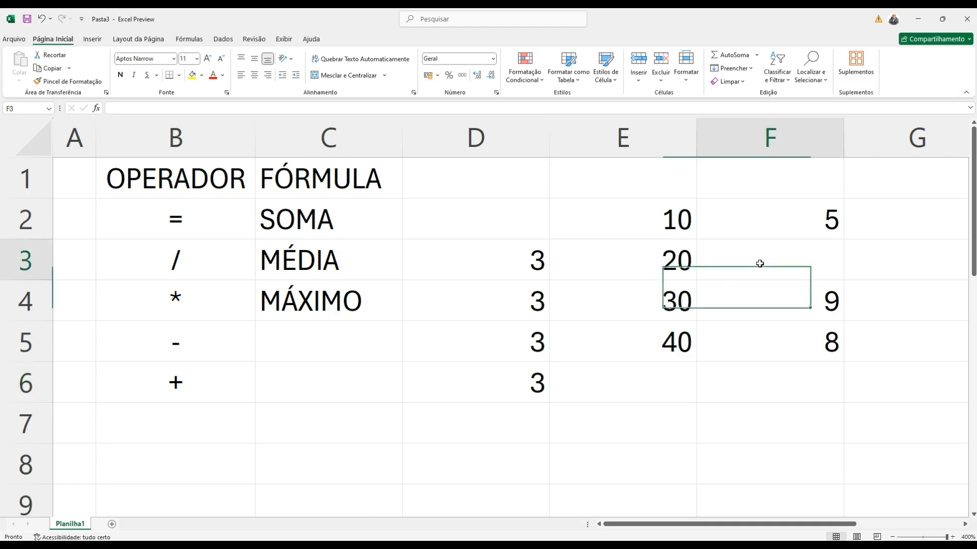
type("5")
key("Return")
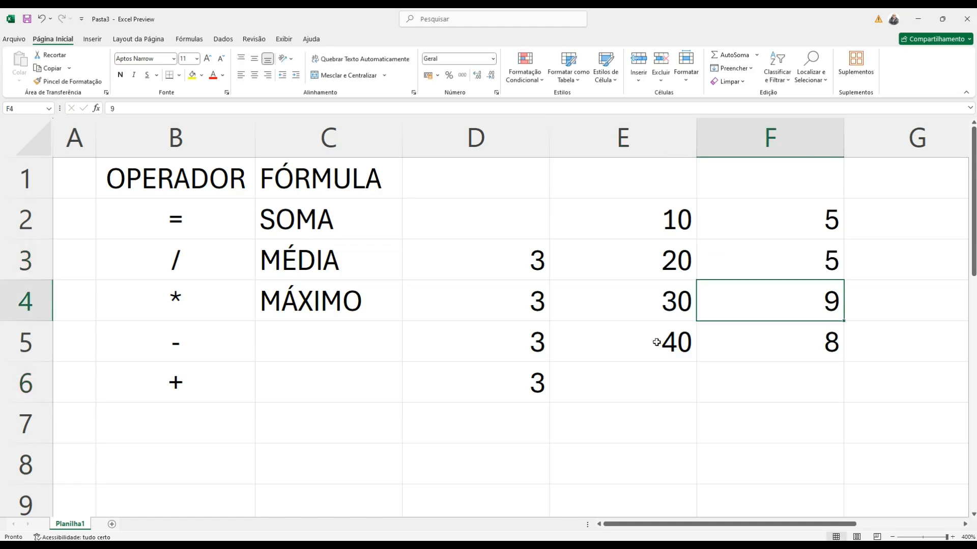
Step: Find the largest number of both columns in E7 with the formula =MÁXIMO(E2:F5)
left_click(664, 429)
type("=MÁ")
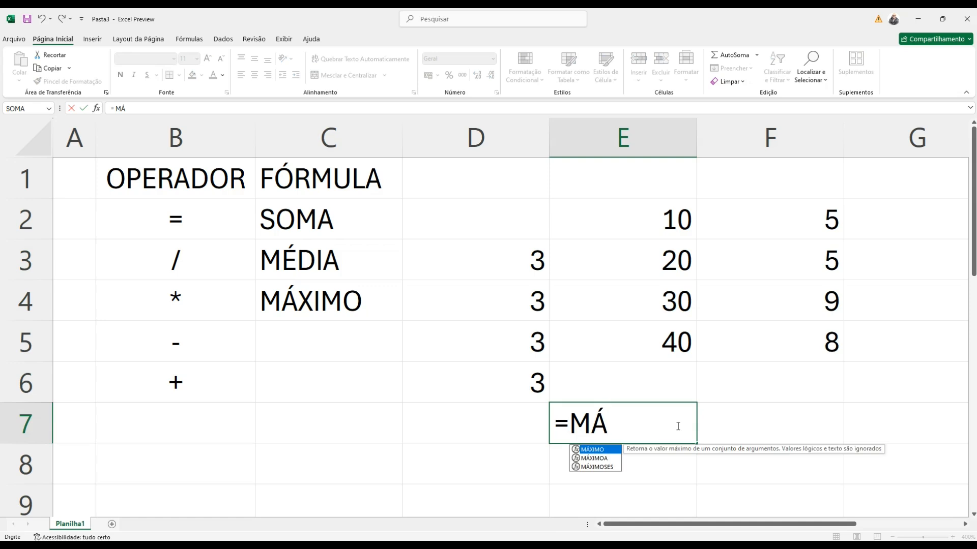
key("Tab")
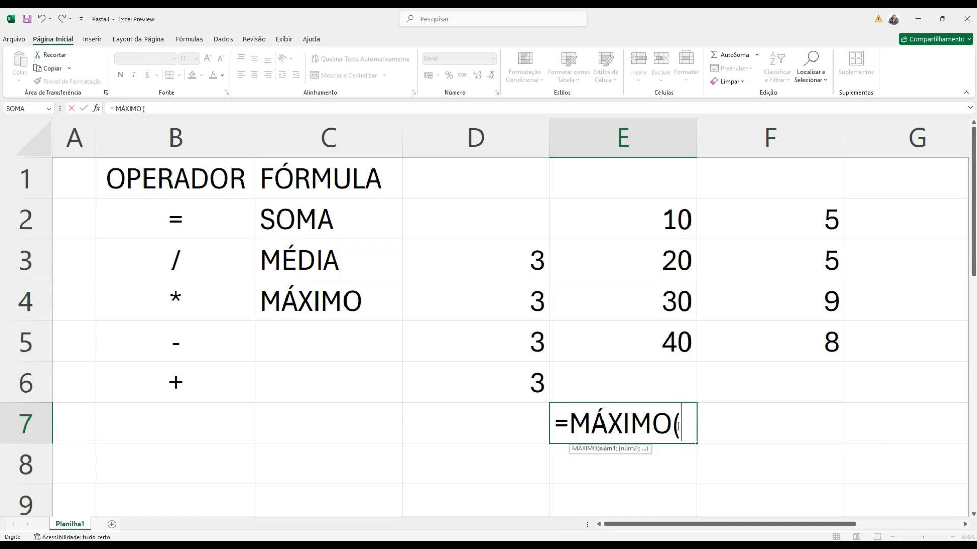
left_click_drag(641, 231, 793, 333)
type(")")
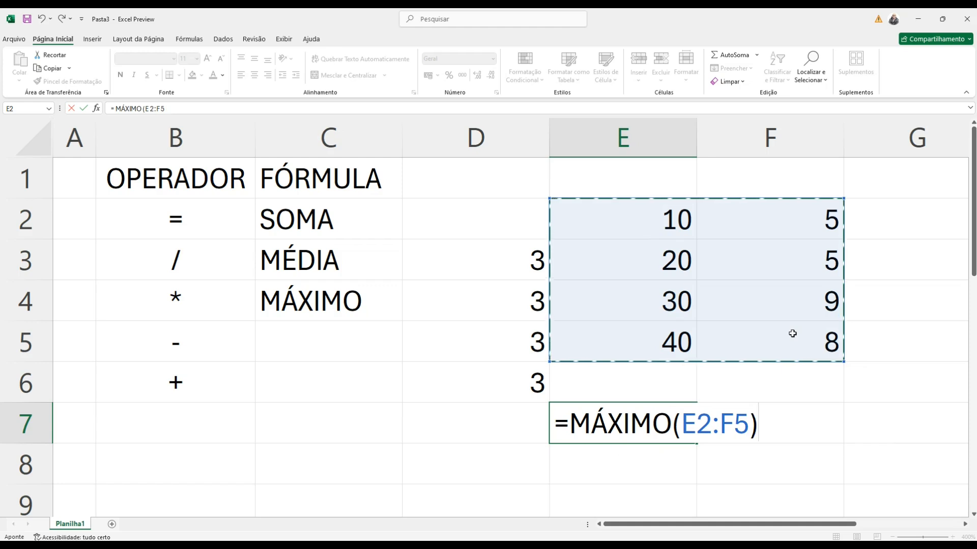
key("Return")
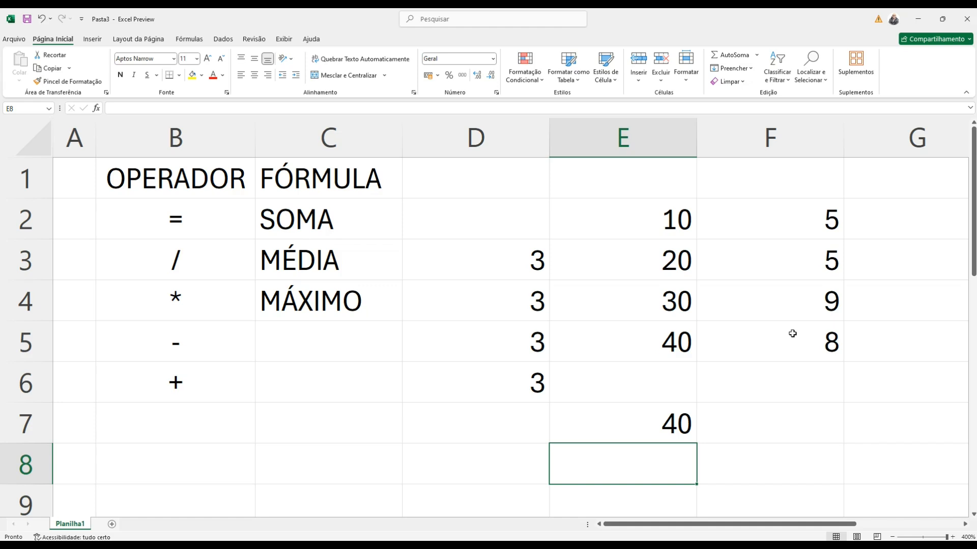
Step: Find the smallest number of both columns in F7 with the formula =MÍNIMO(E2:F5)
key("Up")
key("Right")
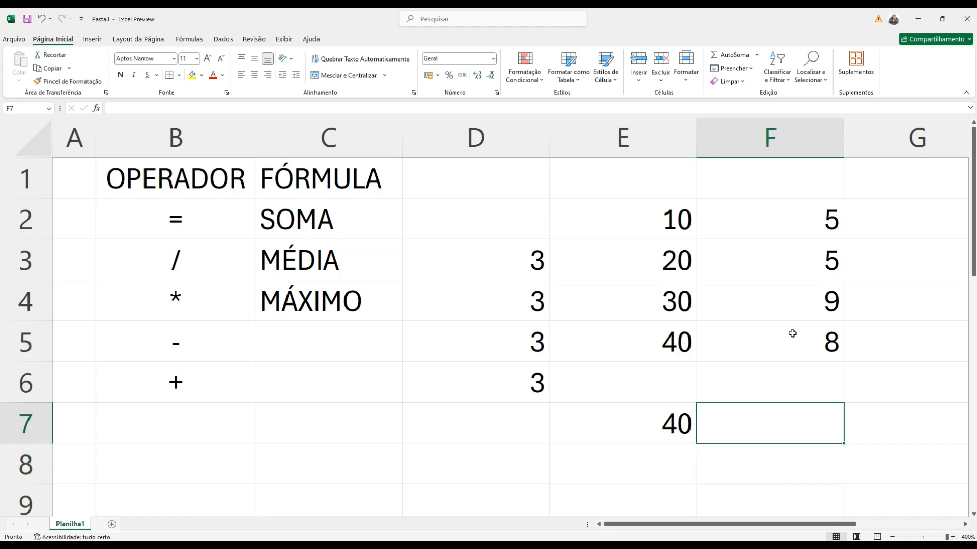
type("=MÍ")
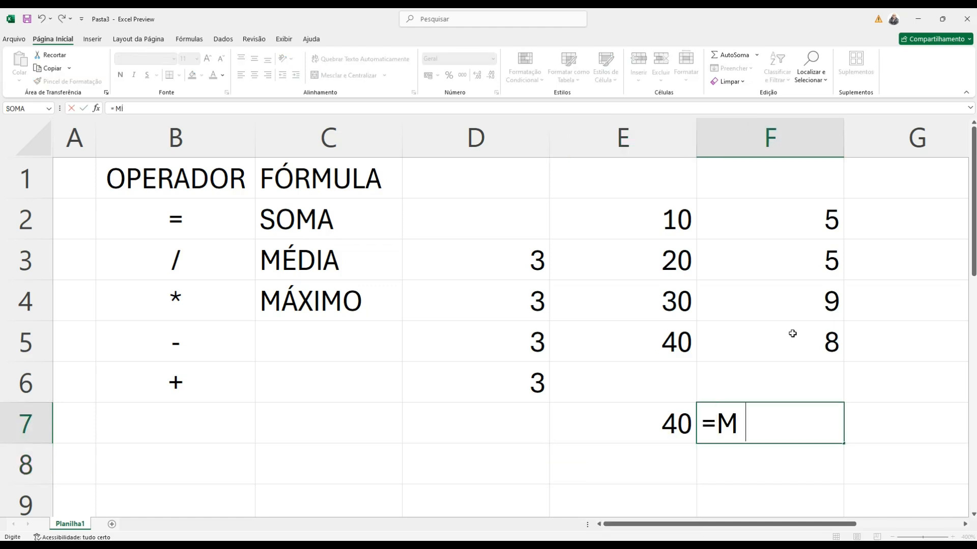
key("Tab")
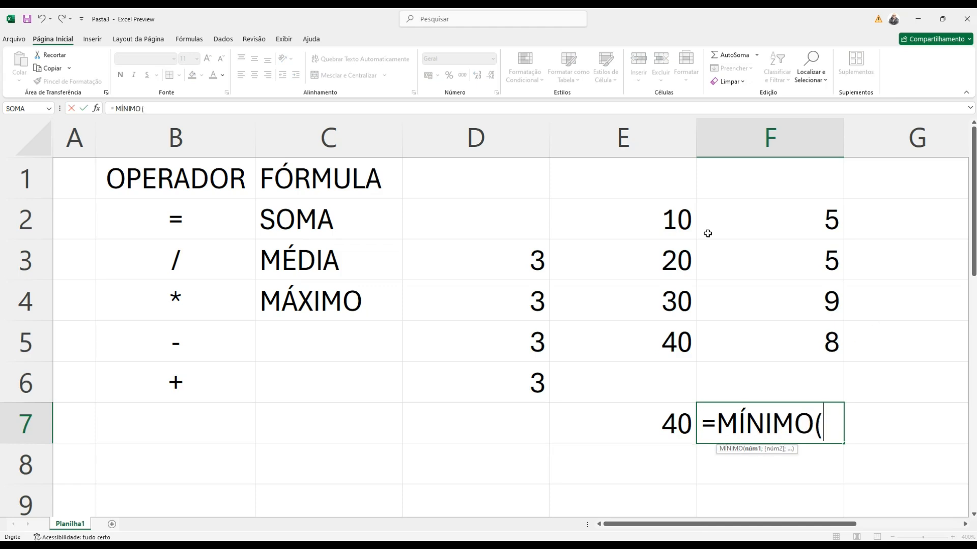
left_click_drag(641, 220, 772, 329)
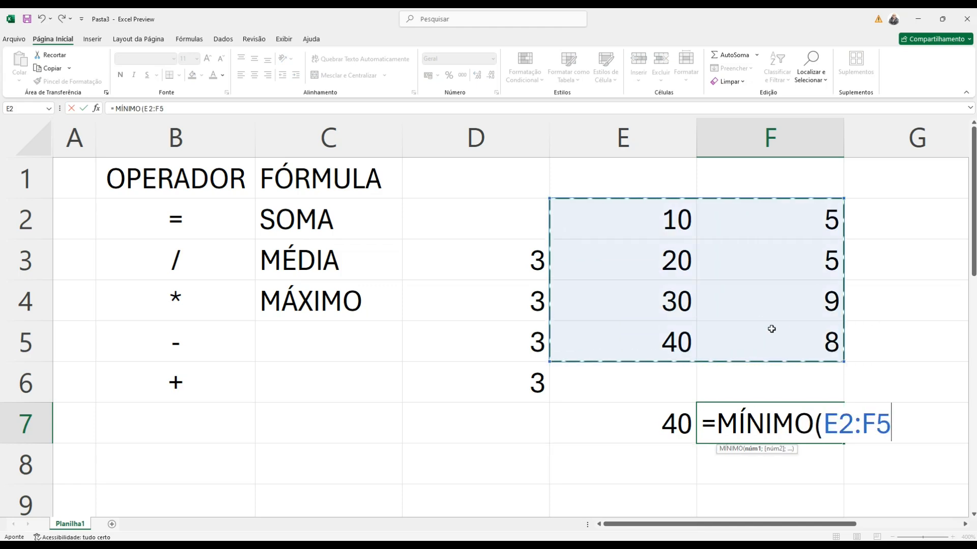
type(")")
key("Return")
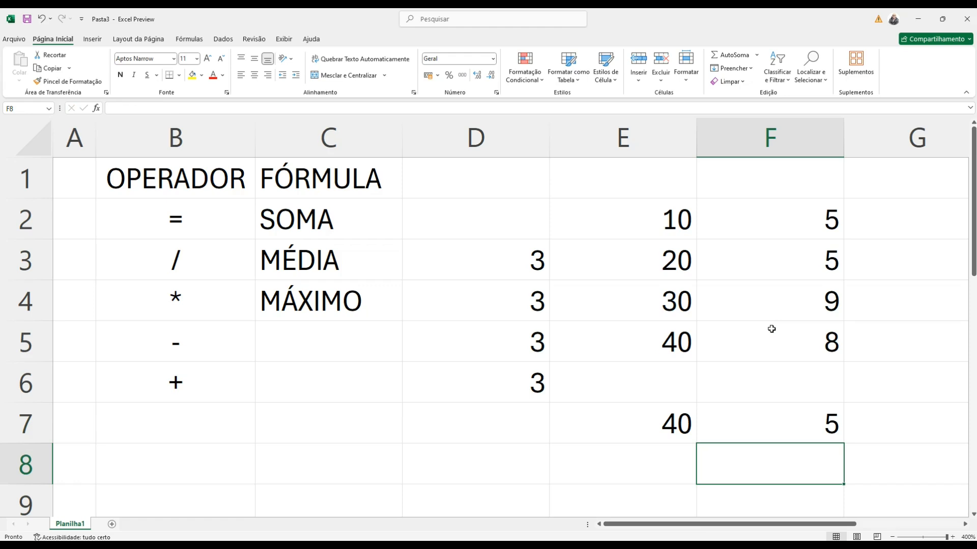
Step: Enter the function name MÍNIMO in C5, below MÁXIMO in the reference table
left_click(353, 339)
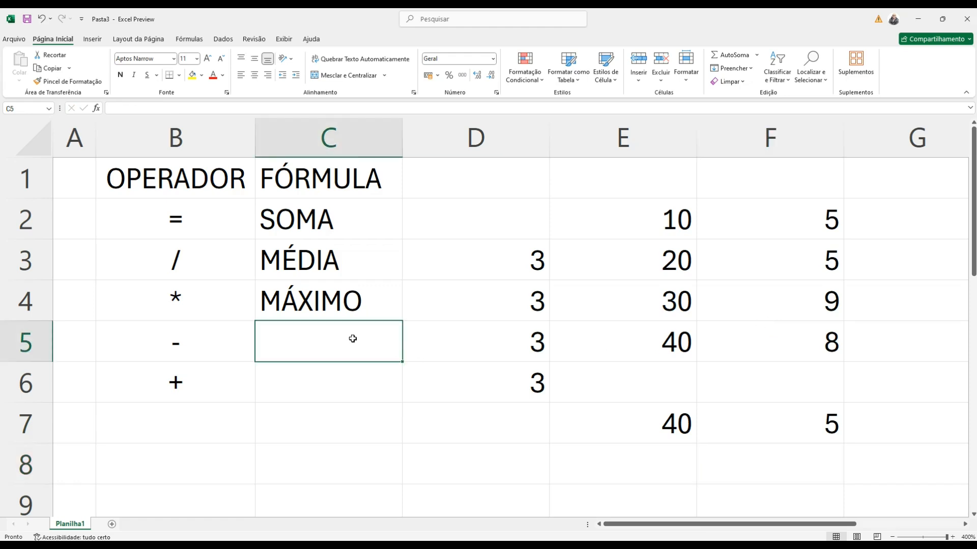
type("MÍNIMO")
key("Return")
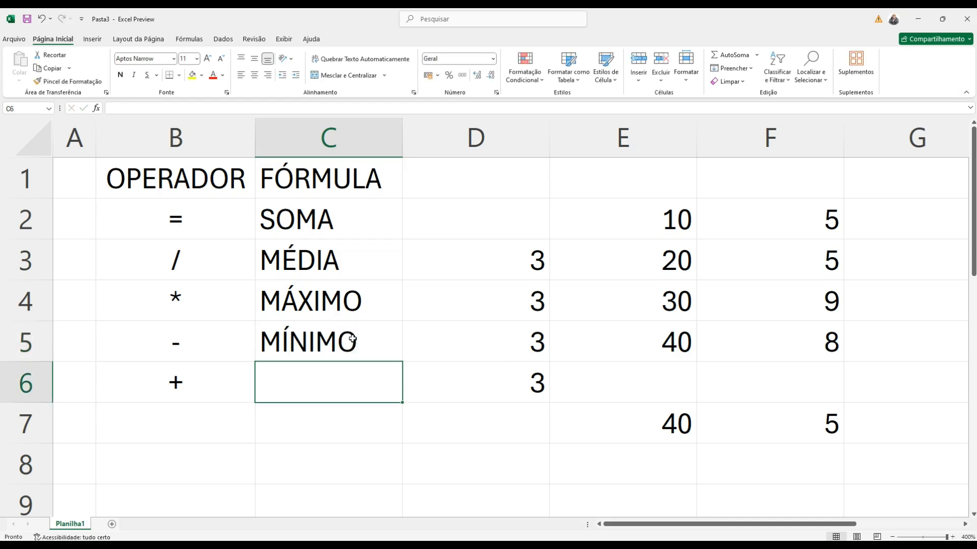
Step: Enter the function name CONT.VALORES in C6 and widen column C to fit it
double_click(400, 370)
type("con")
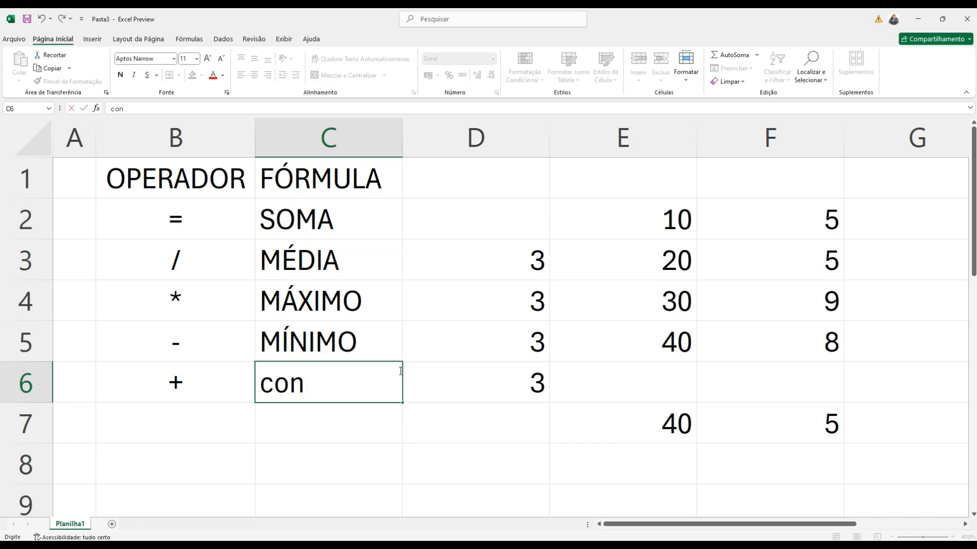
key("BackSpace")
key("BackSpace")
key("BackSpace")
type("CONT.VALORES")
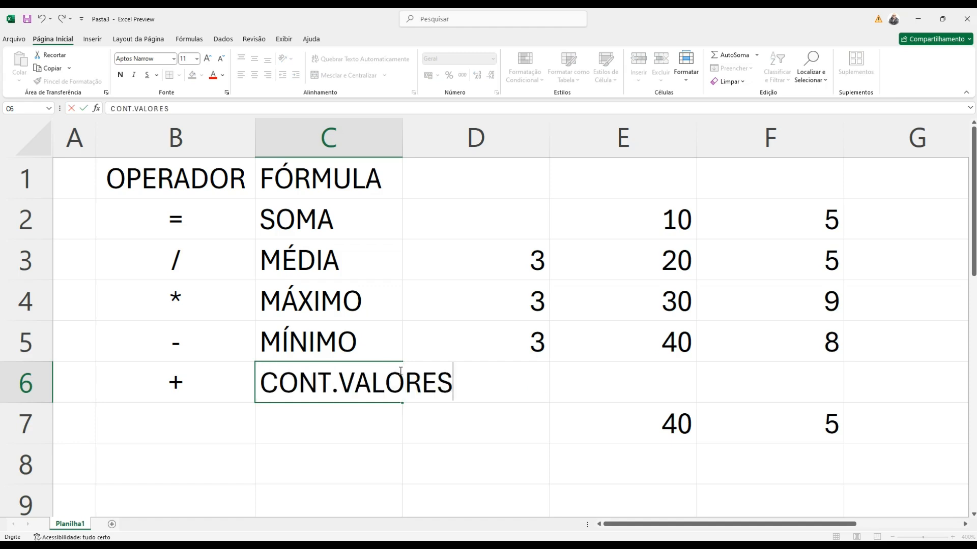
key("Return")
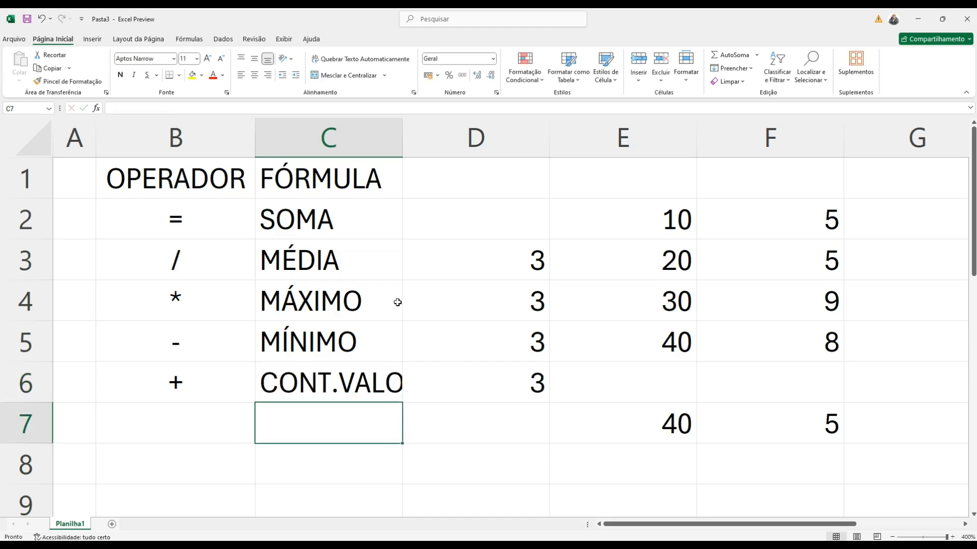
left_click_drag(429, 142, 469, 148)
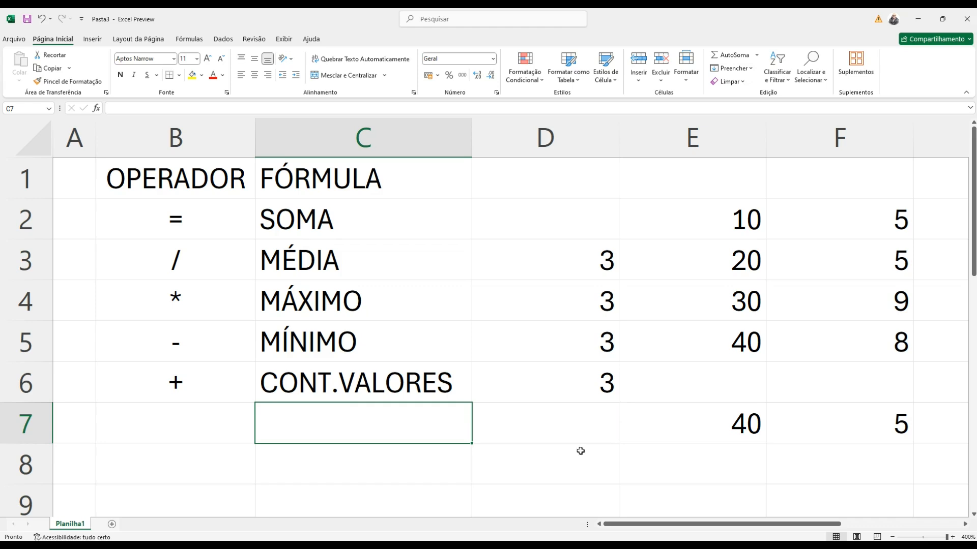
Step: Clear the maximum and minimum formulas from E7:F7
left_click(603, 470)
left_click_drag(743, 439, 844, 426)
key("Delete")
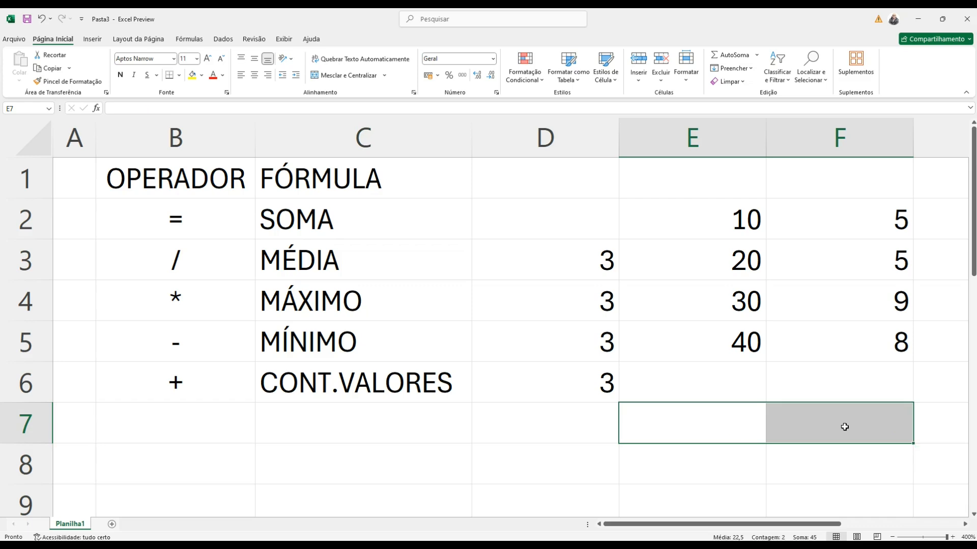
Step: Count the filled cells of both number columns in E8 with the formula =CONT.VALORES(E2:F5)
left_click(735, 448)
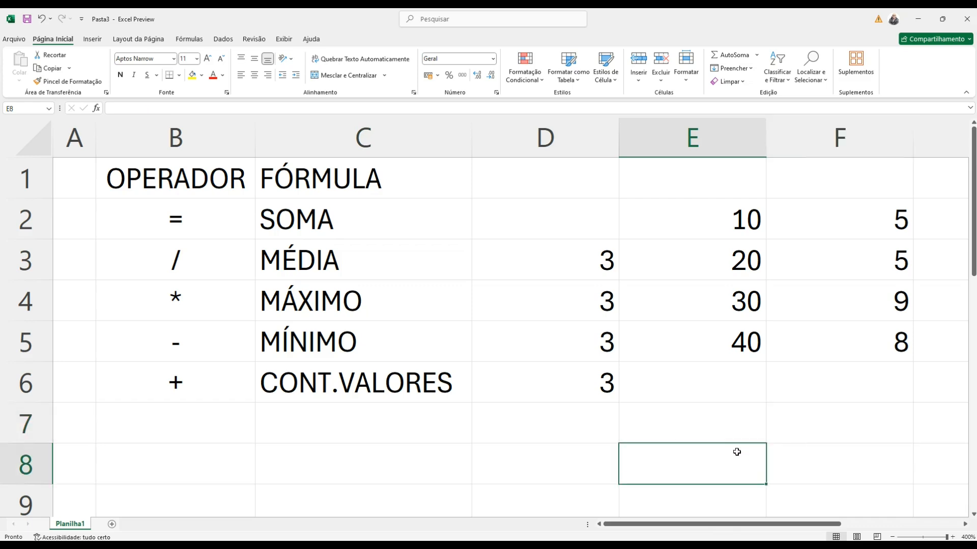
type("=CON")
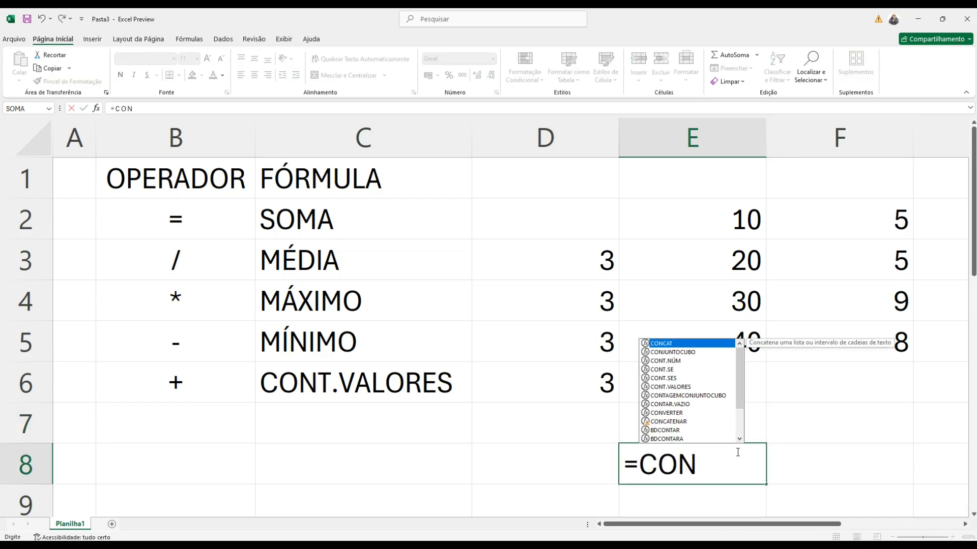
type("T.")
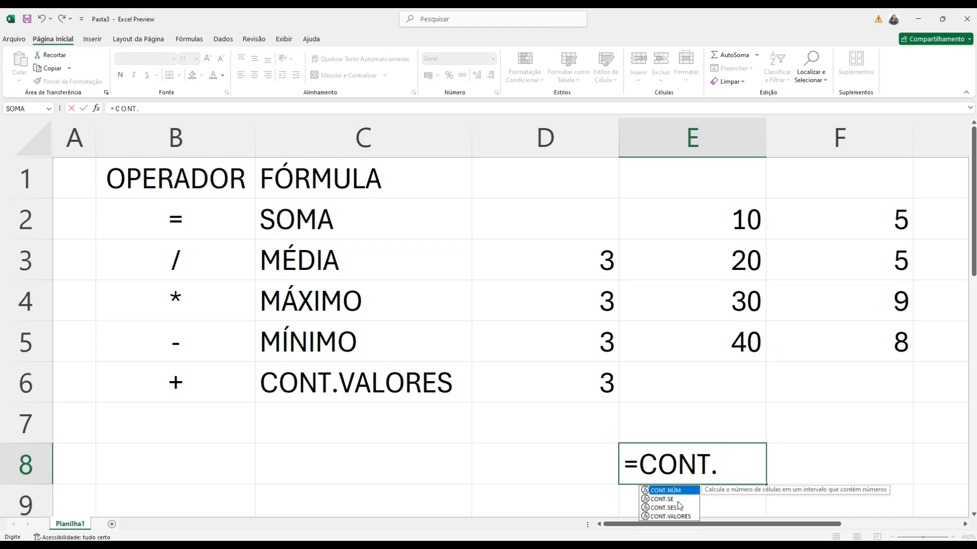
key("Down")
key("Down")
key("Down")
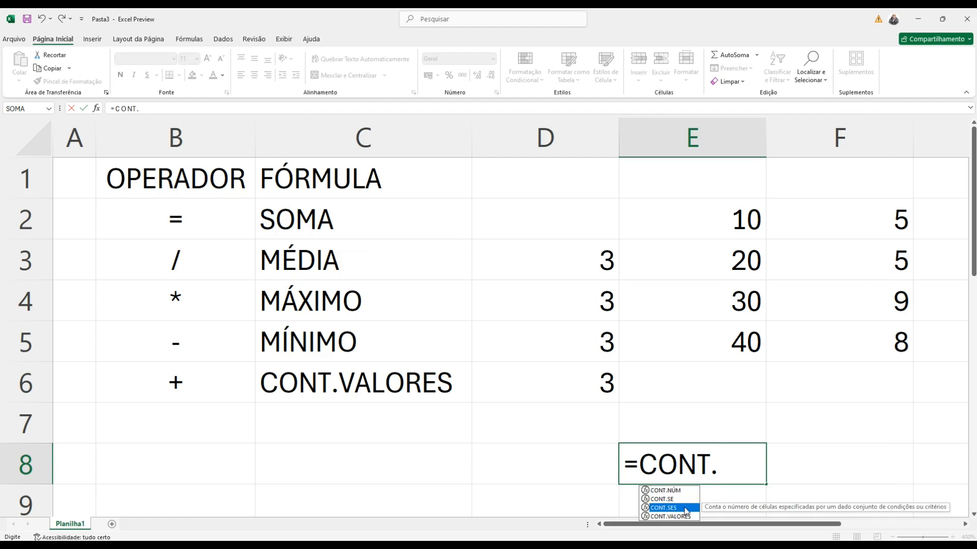
key("Up")
key("Up")
key("Up")
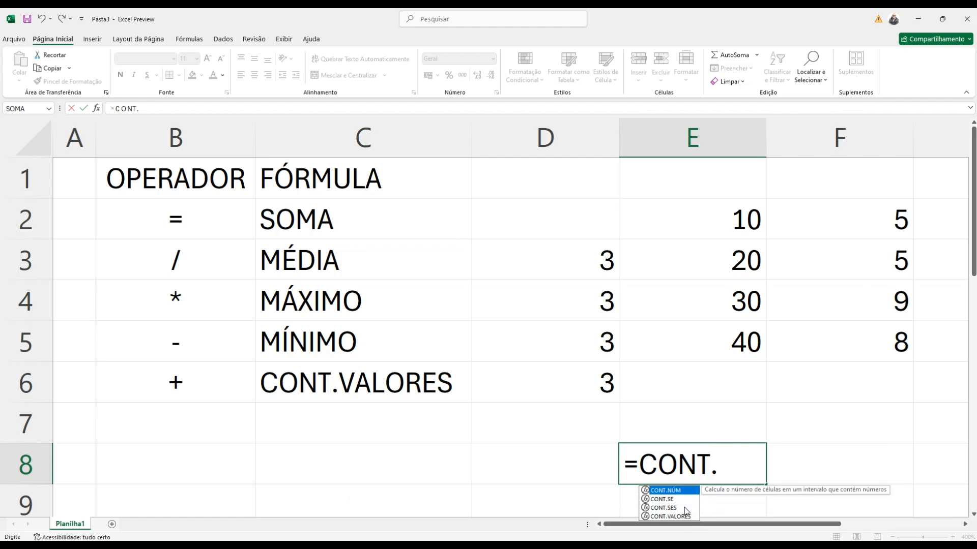
key("Down")
key("Down")
key("Down")
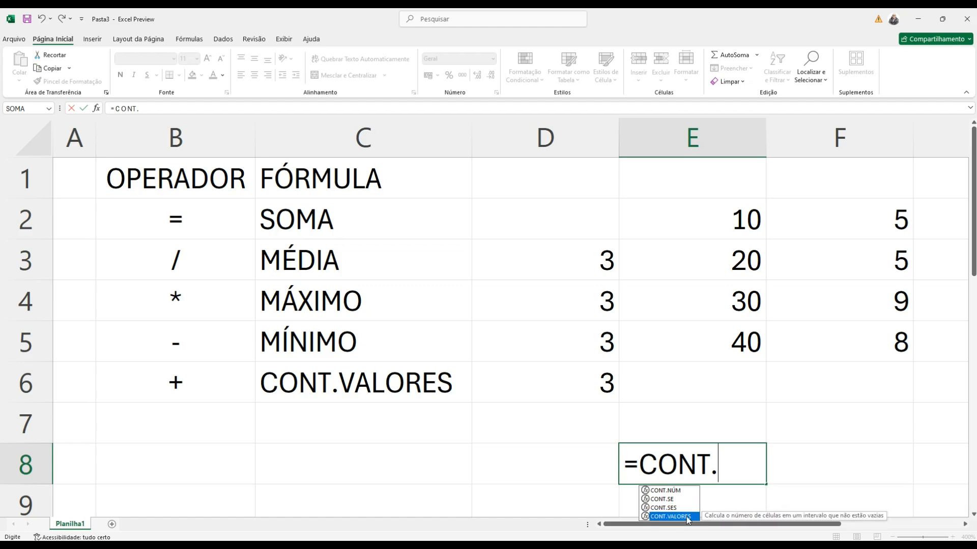
double_click(686, 517)
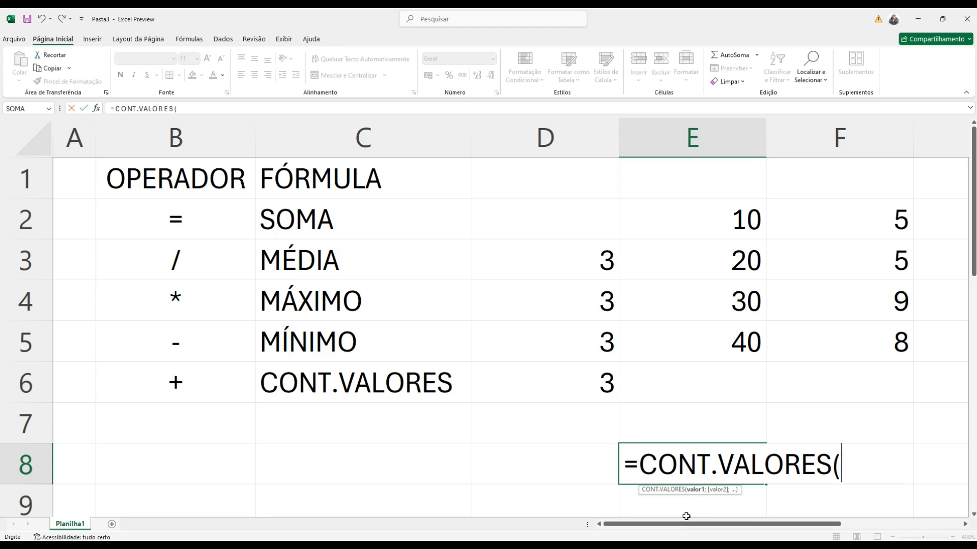
left_click_drag(741, 224, 878, 335)
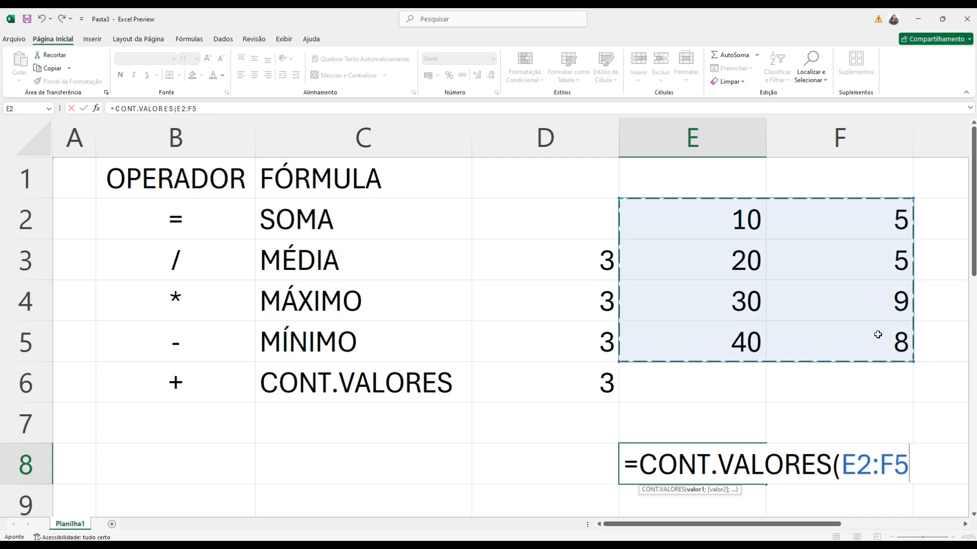
type(")")
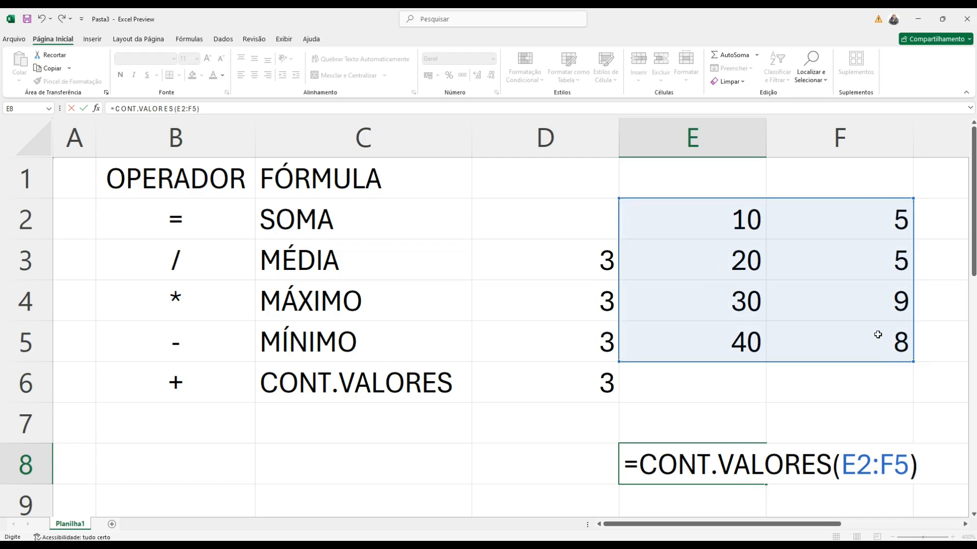
key("Return")
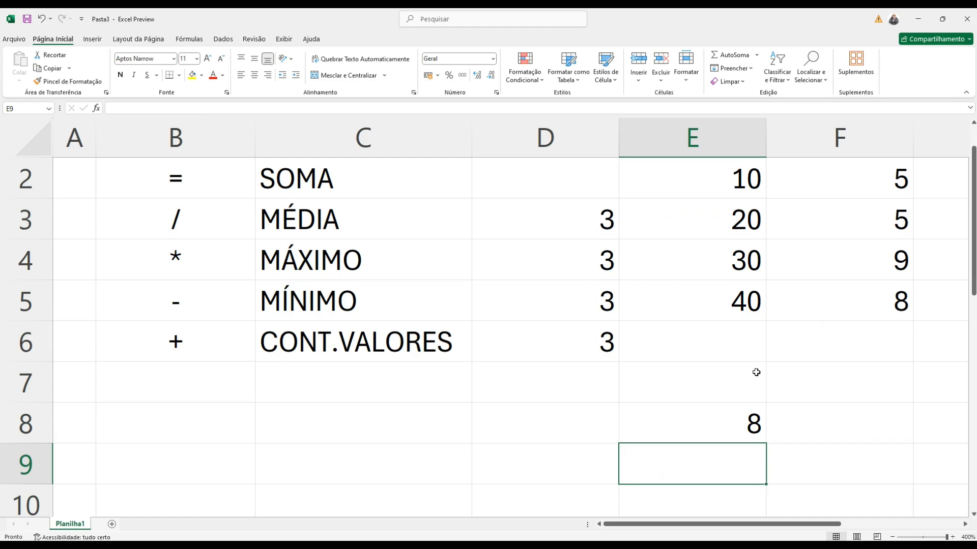
Step: Replace the number in F3 with the text DASDAD to test the count in E8, and undo the entry
left_click(747, 426)
left_click(856, 227)
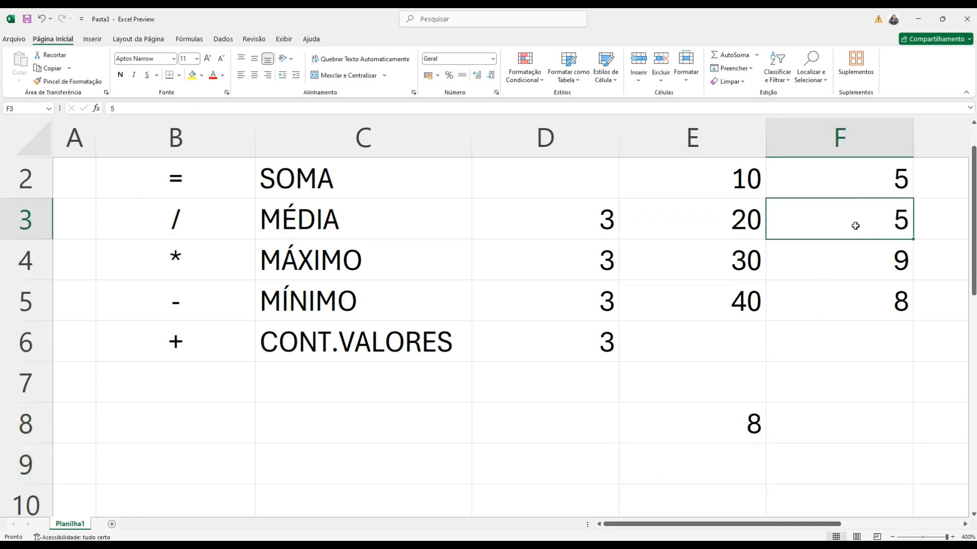
type("DASDAD")
left_click(857, 340)
left_click(855, 208)
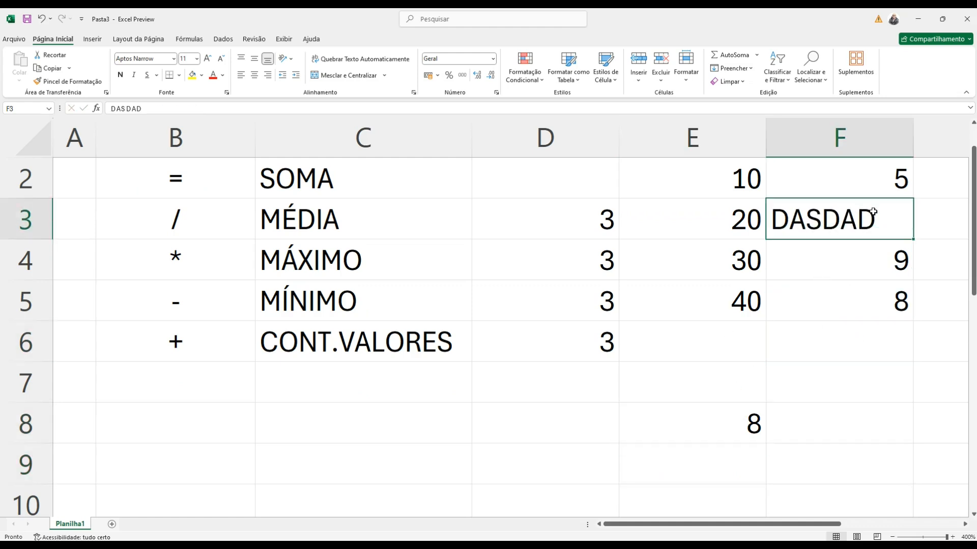
key("ctrl+z")
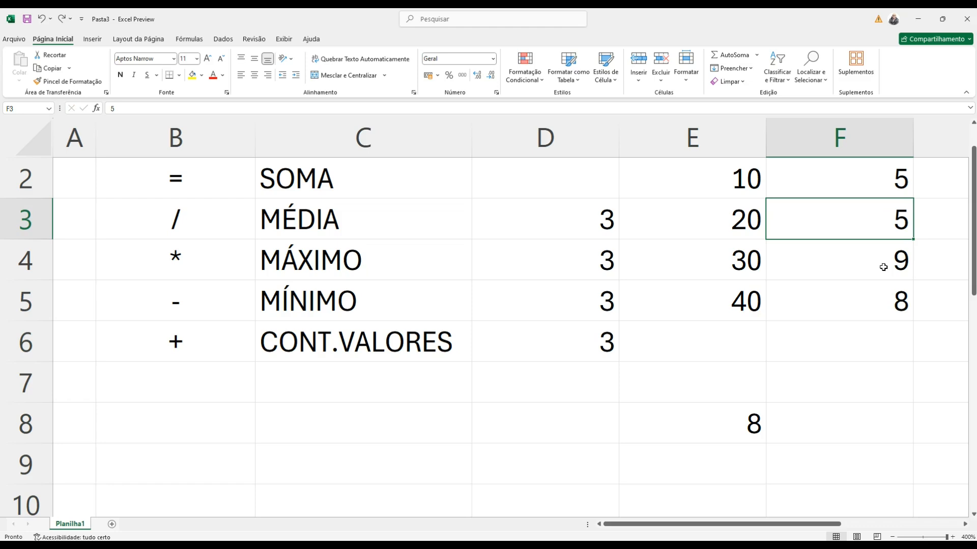
left_click(834, 415)
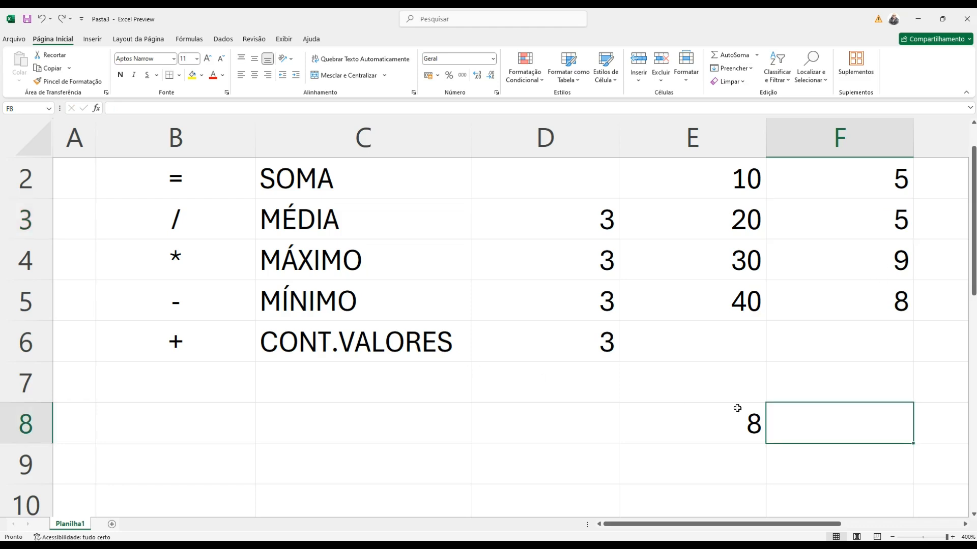
Step: Enter the function name CONT.NÚM in C7, below CONT.VALORES in the reference table
left_click(356, 373)
scroll(641, 401, "up", 1)
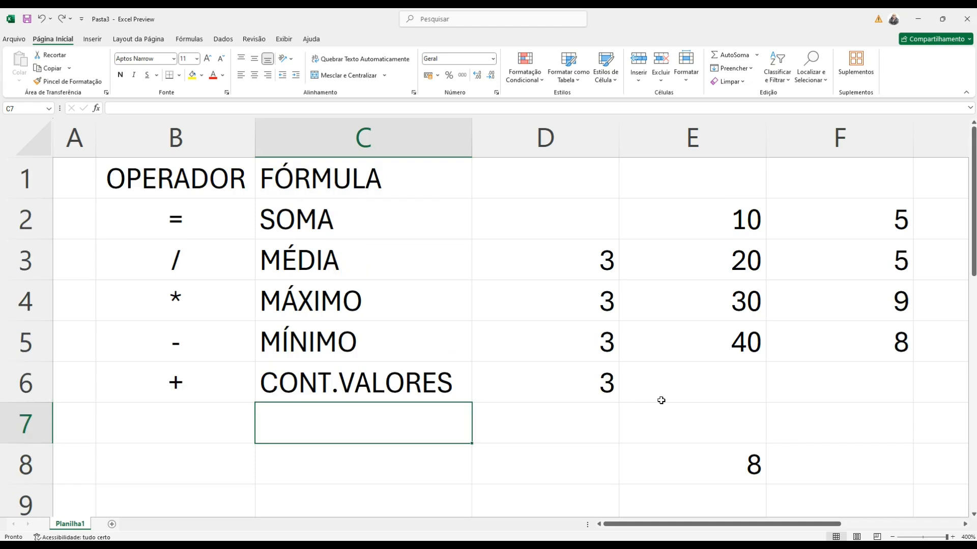
type("CONT.")
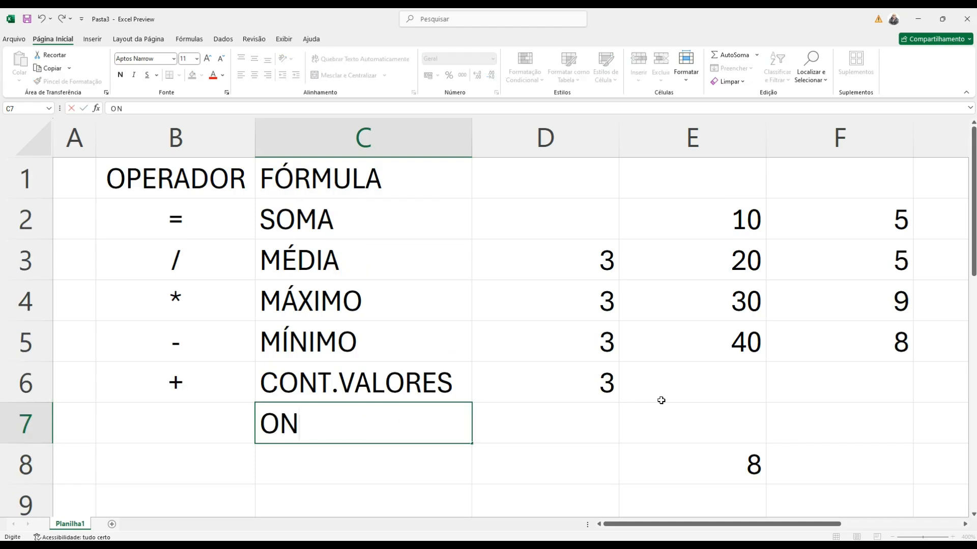
type("NU")
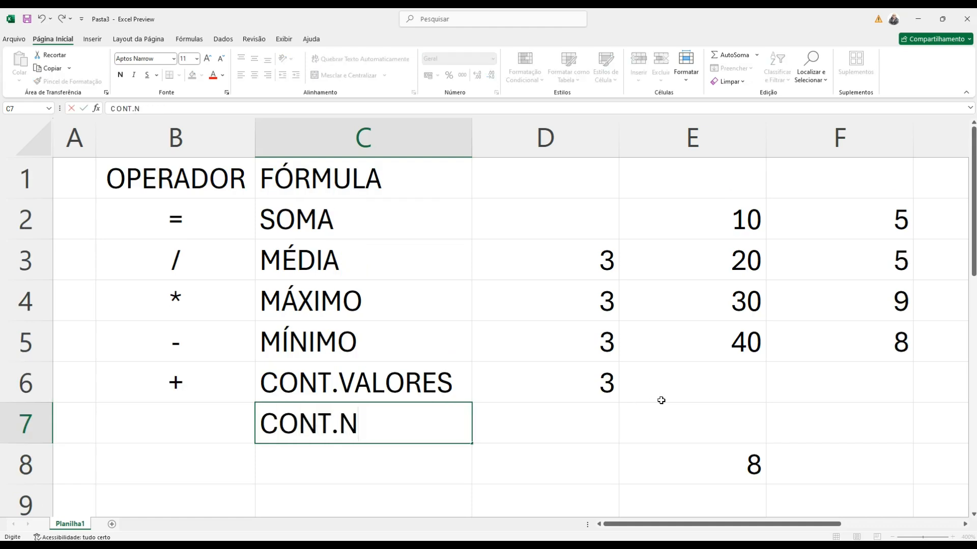
key("BackSpace")
type("ÚM")
Step: Count the numeric cells of both columns in F8 with the formula =CONT.NÚM(E2:F5)
left_click(849, 456)
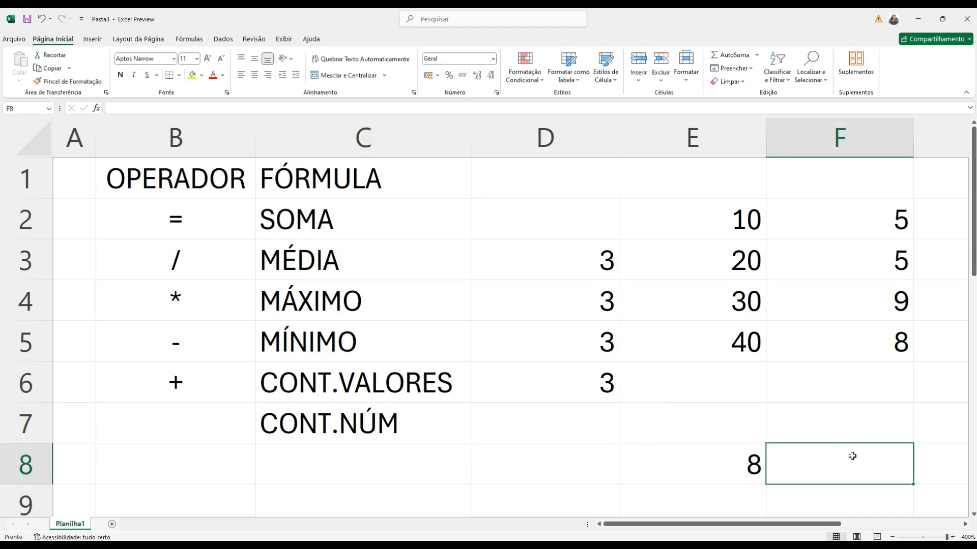
type("=CONT")
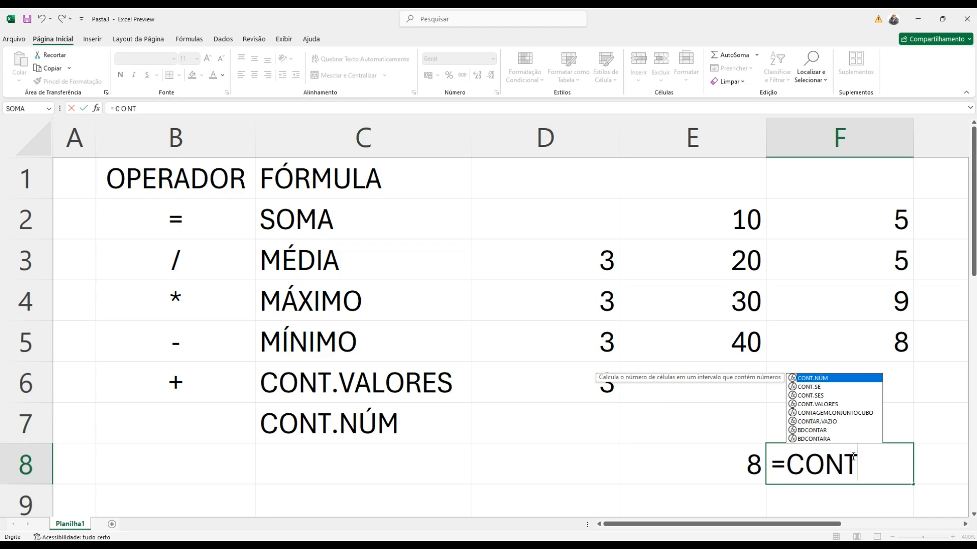
key("Tab")
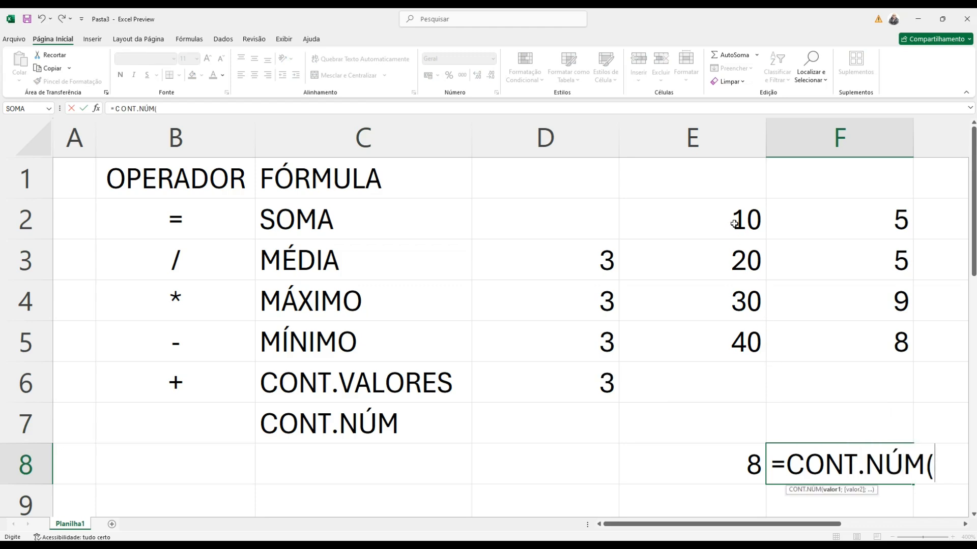
left_click_drag(734, 218, 843, 338)
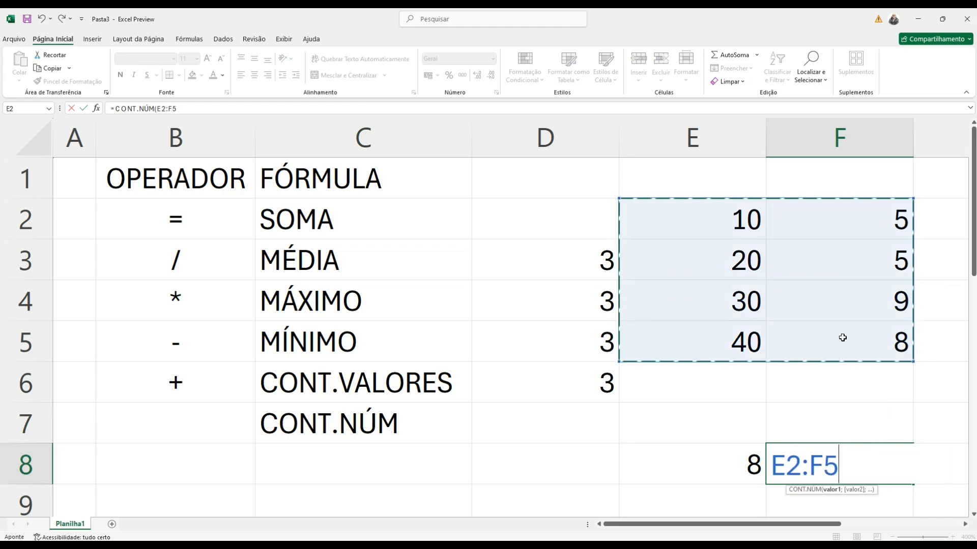
type(")")
key("Return")
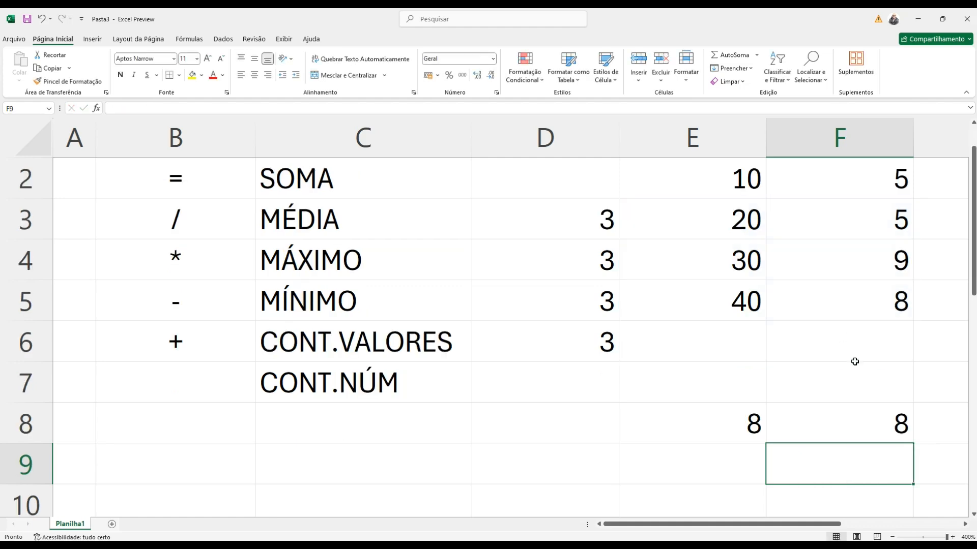
Step: Enter the text SDFSDF in F3 and compare the counts in F8 and E8
left_click(885, 215)
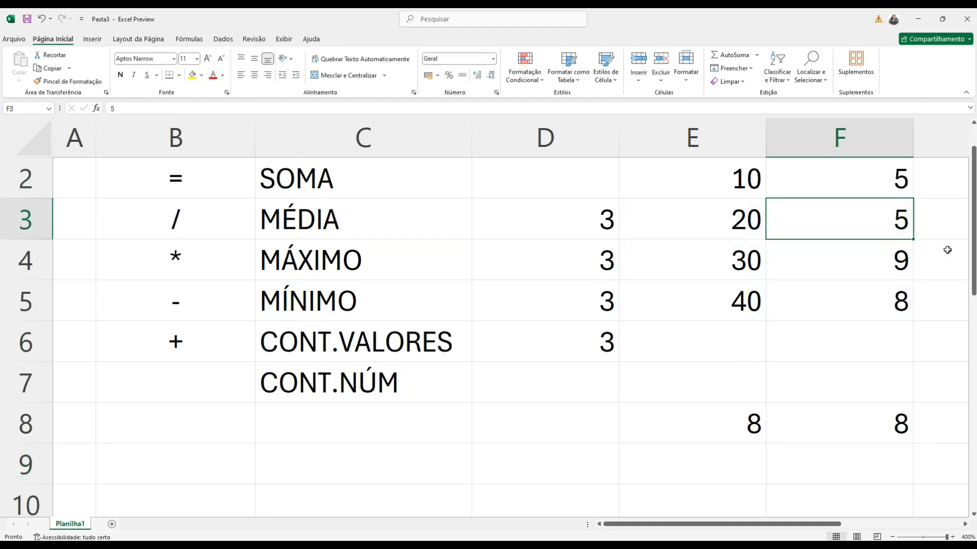
type("SDFSDF")
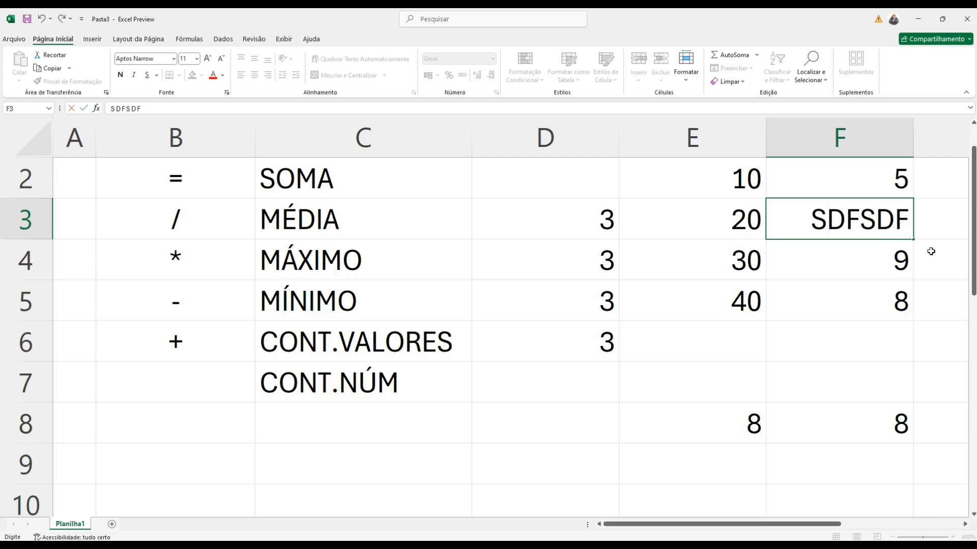
key("Return")
left_click(895, 420)
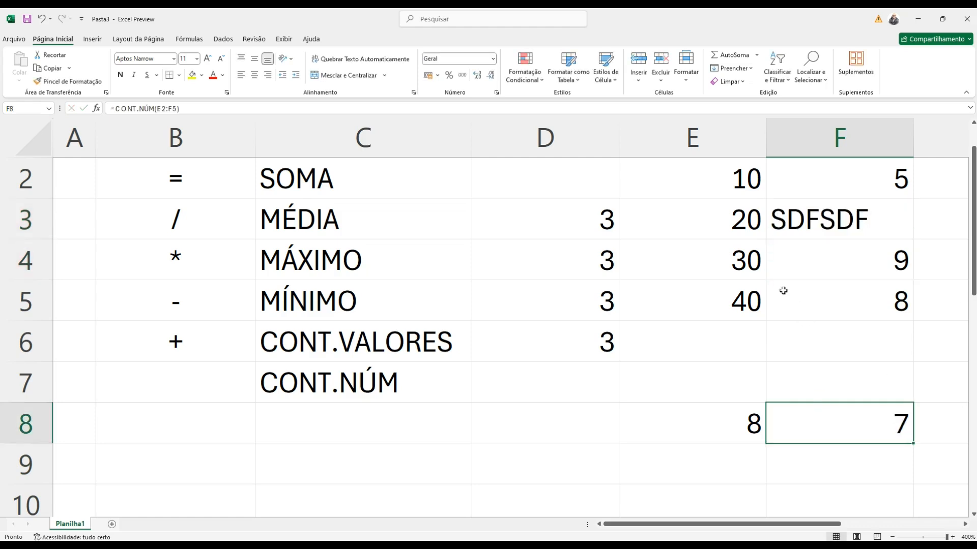
scroll(783, 290, "up", 1)
left_click(734, 454)
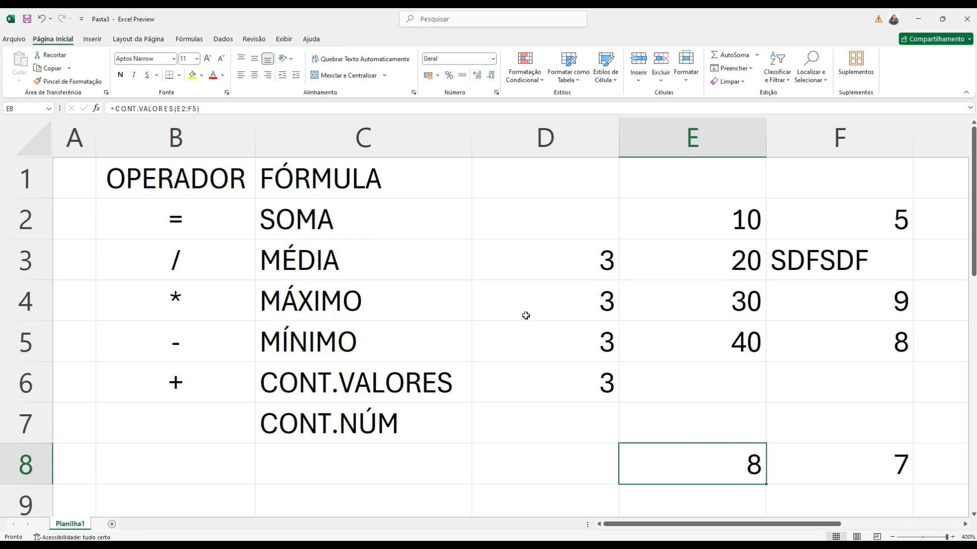
Step: Replace the sample text in F3 with the number 5
left_click(386, 214)
left_click_drag(558, 223, 827, 419)
left_click(860, 245)
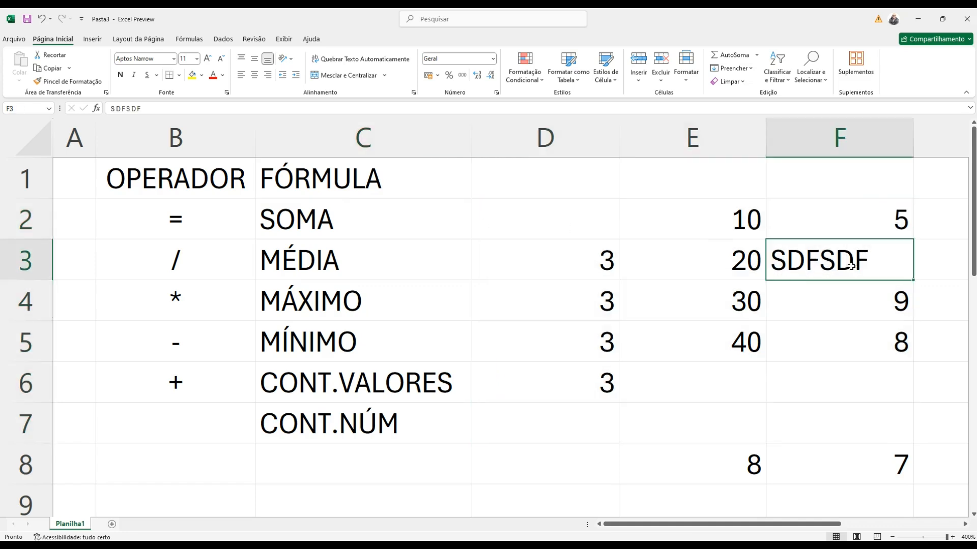
type("5")
key("Return")
Step: Clear the values in D3:D6 and the two count formulas in E8:F8
left_click_drag(608, 265, 625, 404)
key("Delete")
left_click_drag(719, 464, 883, 456)
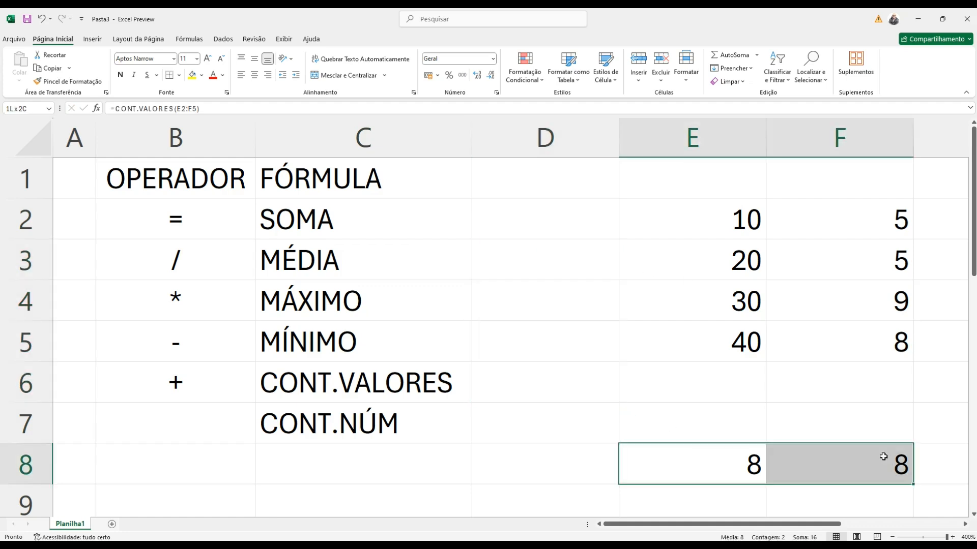
key("Delete")
Step: Sum both number columns in D2, beside the SOMA label, with the formula =SOMA(E2:F5)
left_click(575, 223)
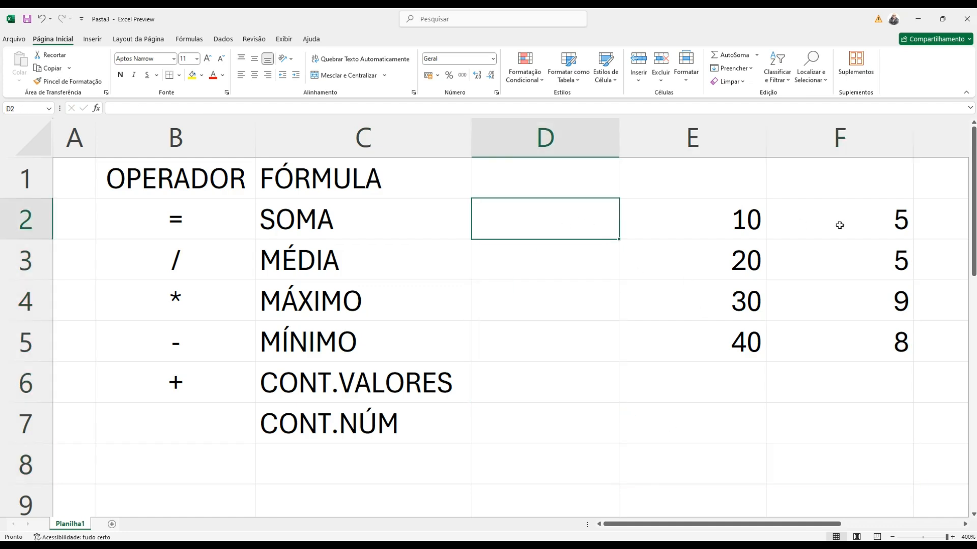
type("=so")
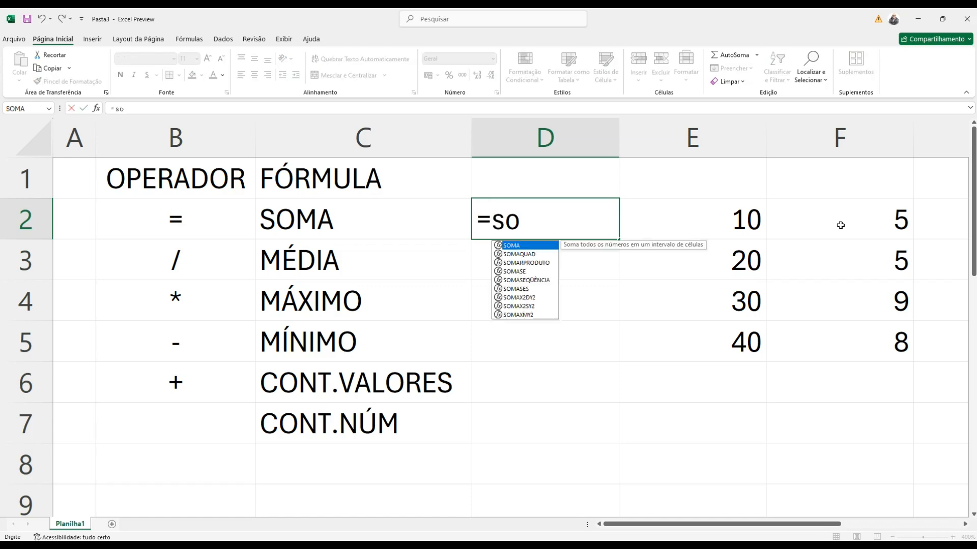
key("Tab")
left_click_drag(729, 218, 865, 342)
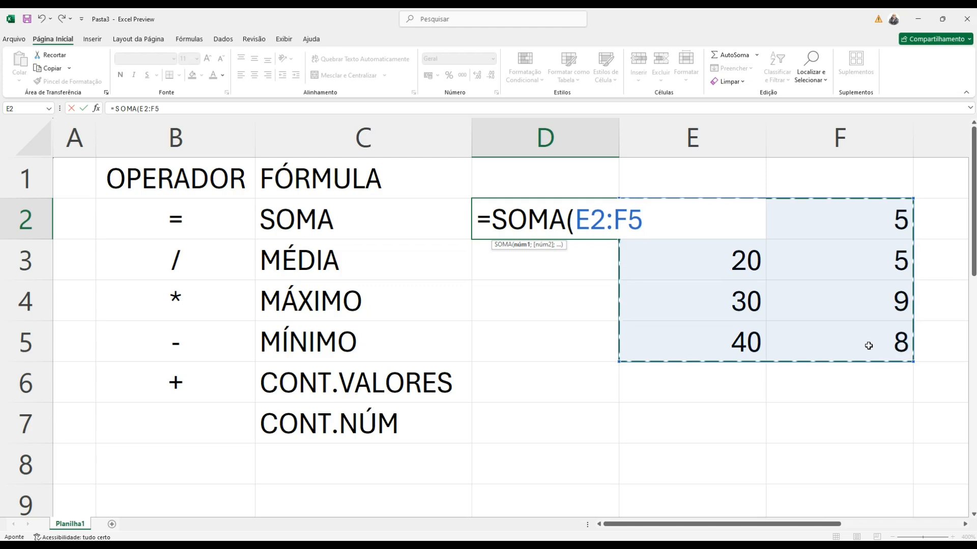
type(")")
key("Return")
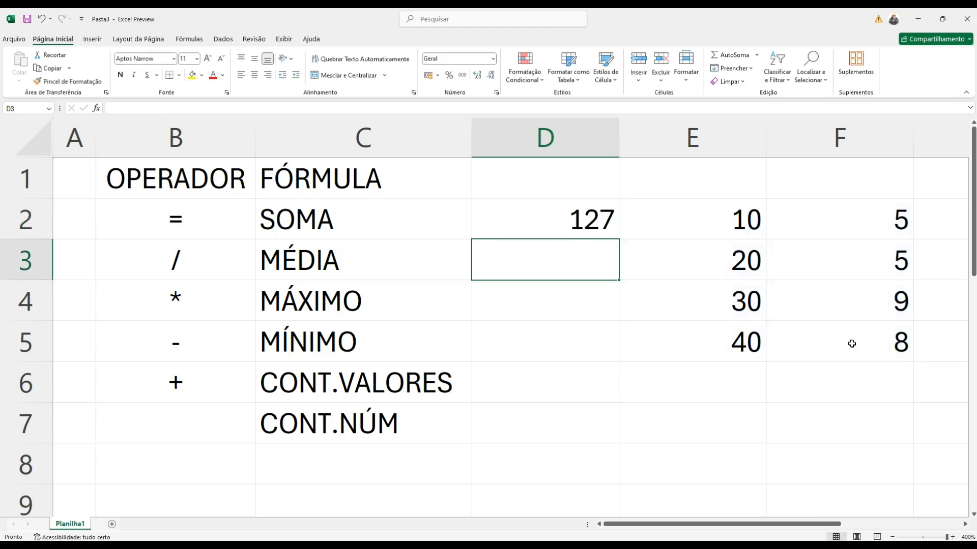
Step: Calculate the average of both number columns in D3 with the formula =MÉDIA(E2:F5)
type("=mé")
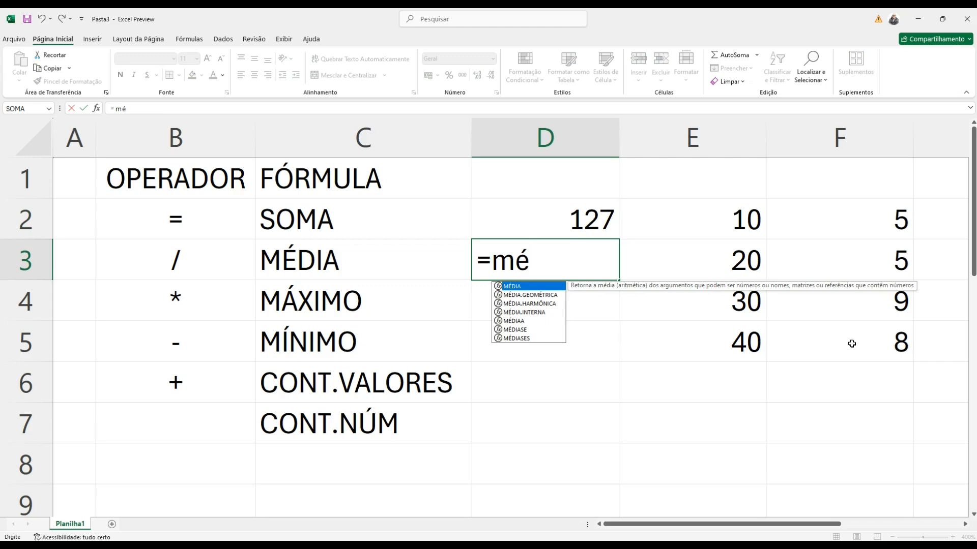
key("Tab")
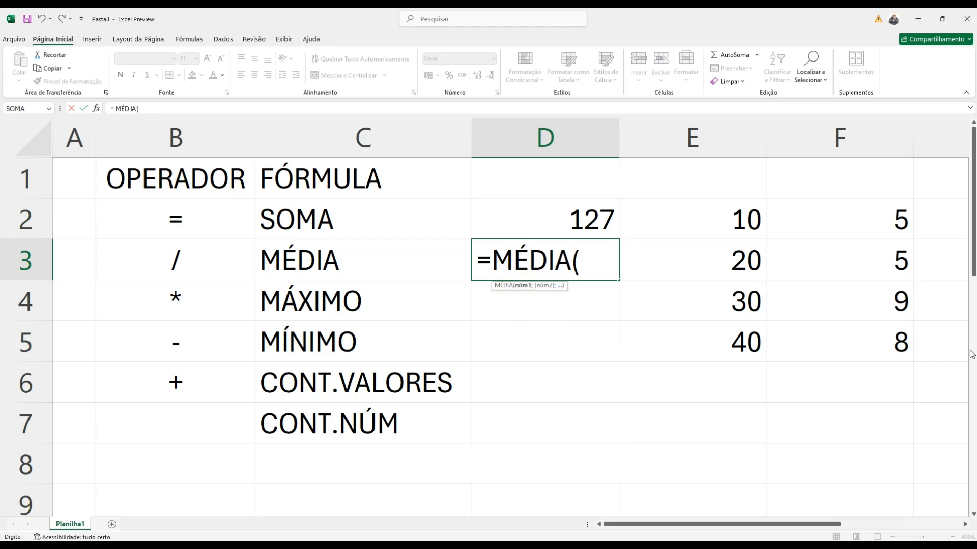
left_click_drag(749, 221, 841, 330)
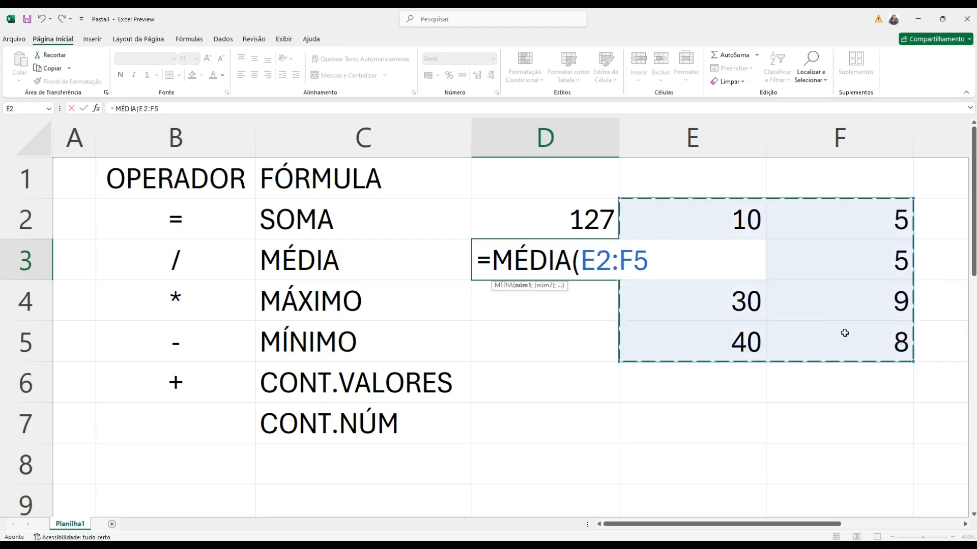
type(")")
key("Return")
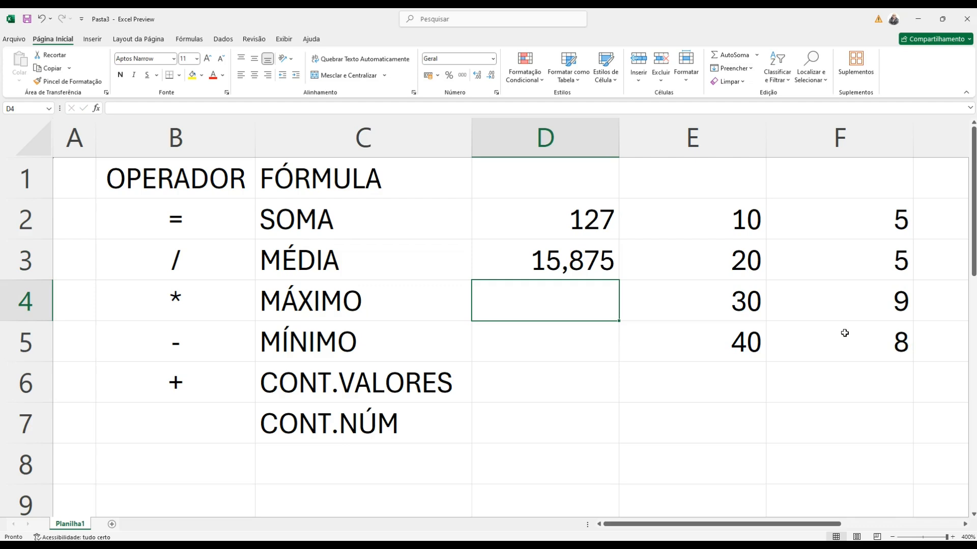
Step: Find the largest number of both columns in D4 with the formula =MÁXIMO(E2:F5)
type("=má")
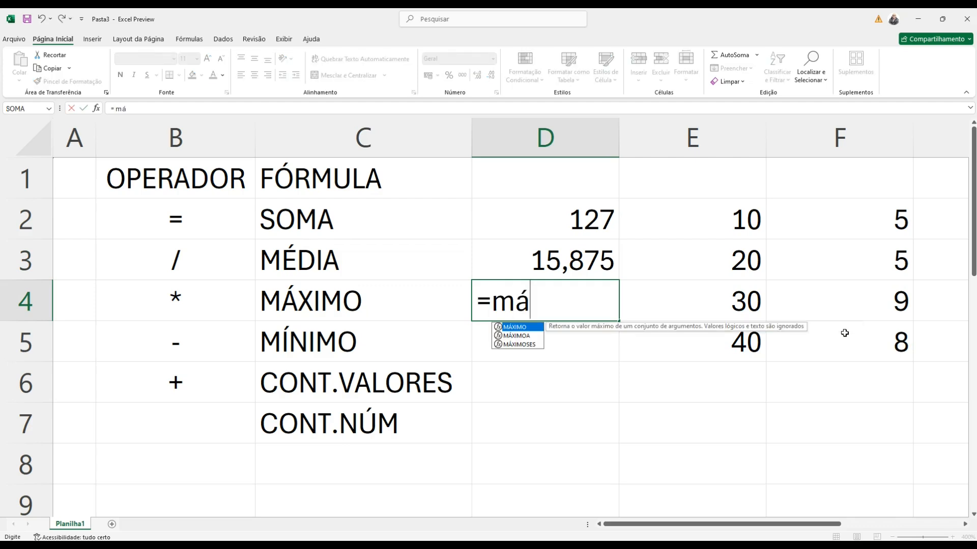
key("Tab")
left_click_drag(747, 233, 819, 327)
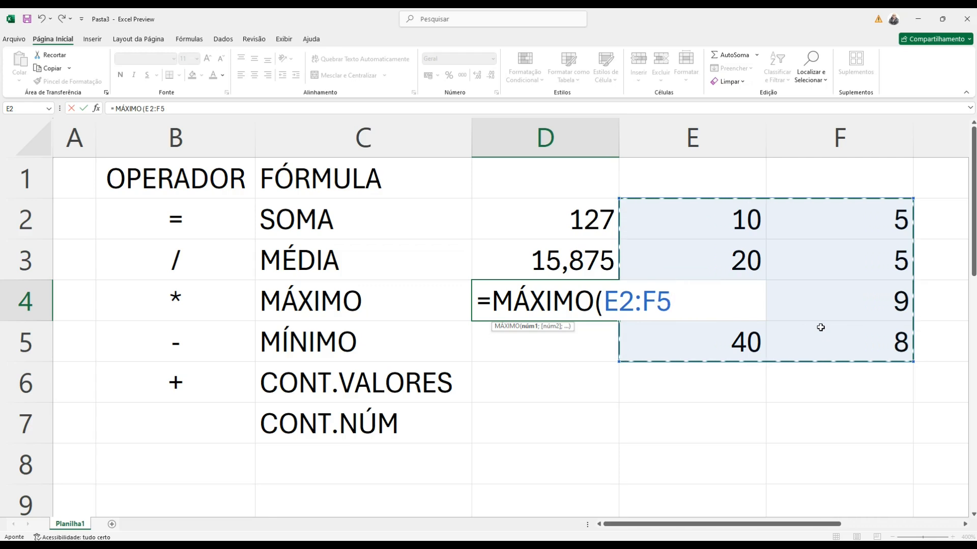
key("Return")
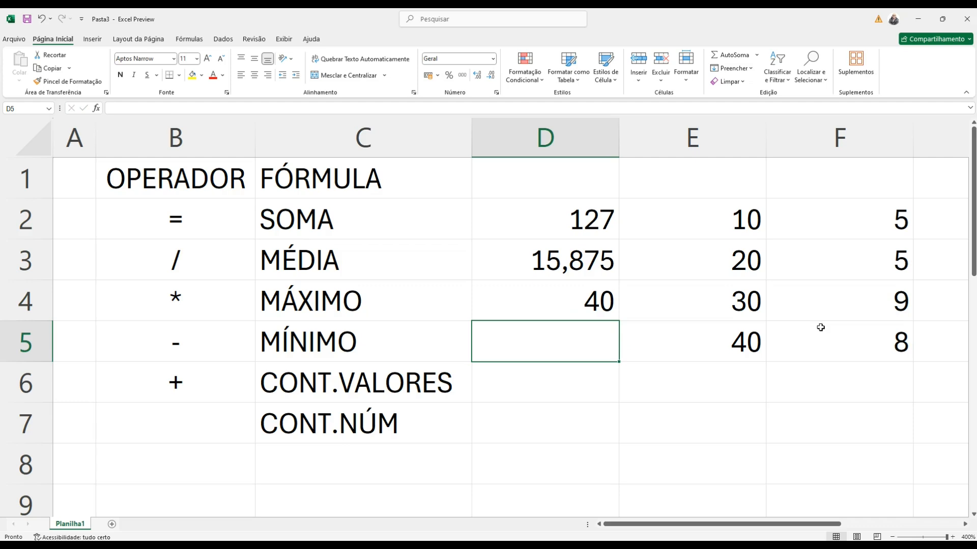
Step: Find the smallest number of both columns in D5 with the MÍNIMO function over E2:F5
type("=mínim")
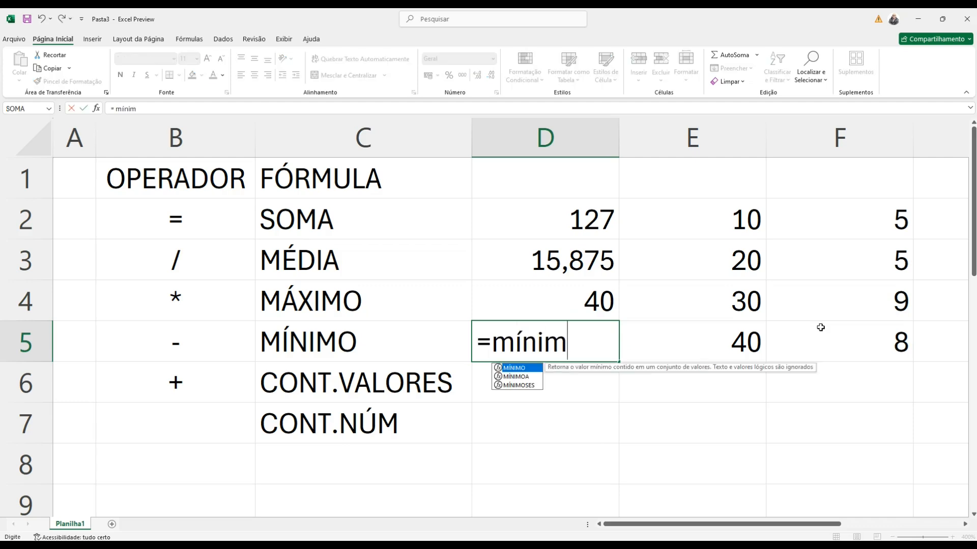
key("Tab")
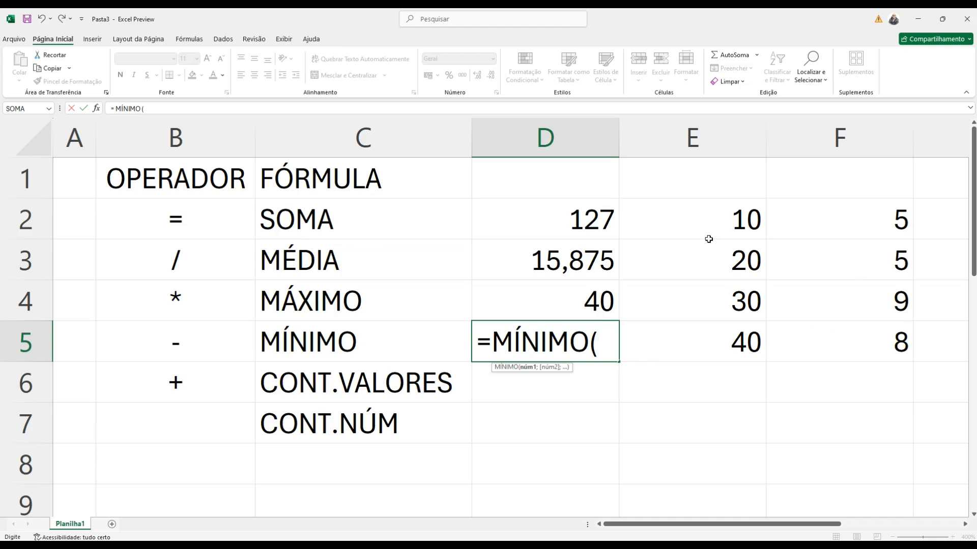
left_click_drag(707, 213, 825, 323)
key("Return")
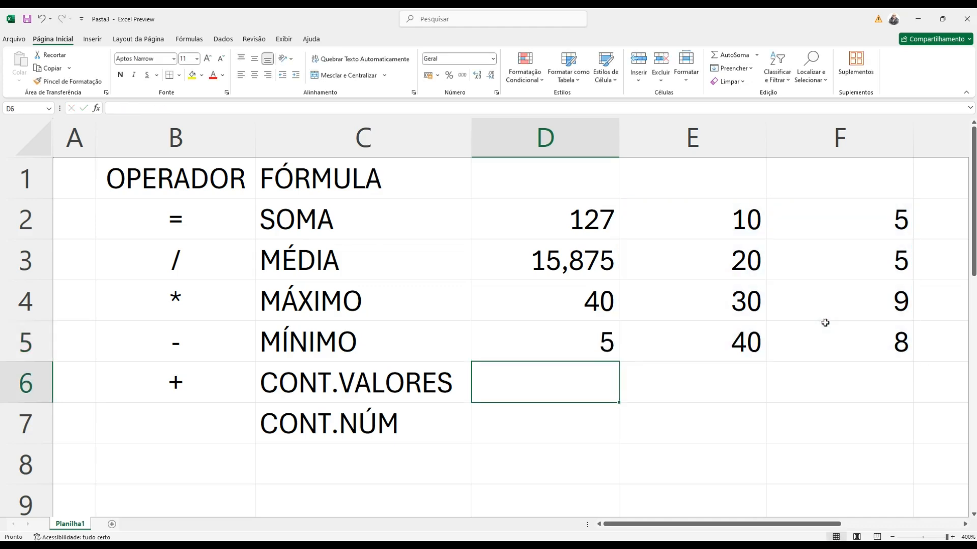
type("-")
key("Escape")
type("=")
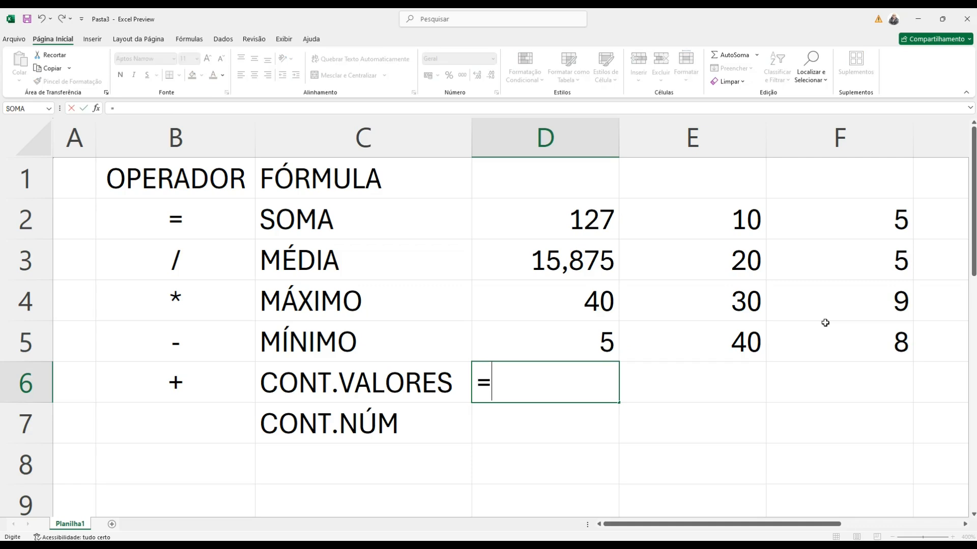
type("CON")
key("BackSpace")
type("MT")
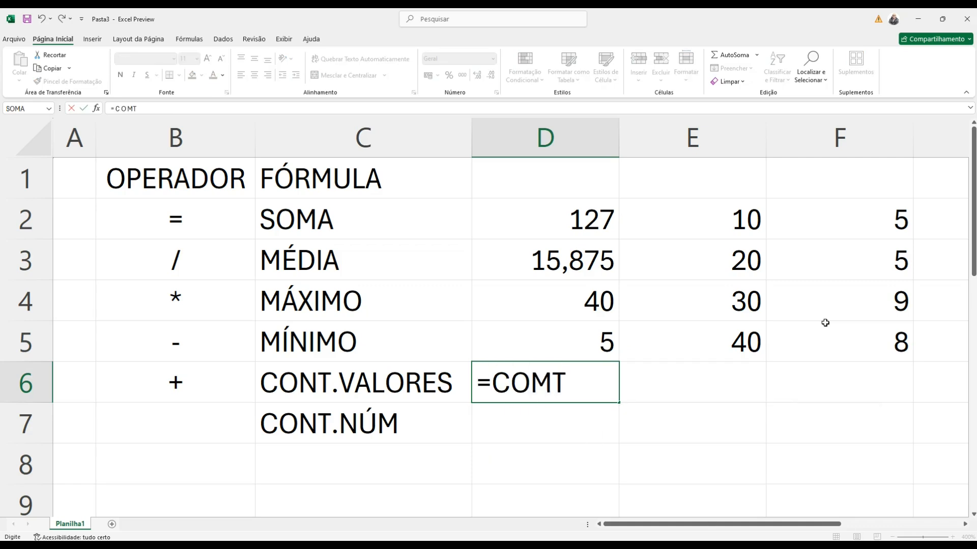
key("BackSpace")
key("BackSpace")
type("B")
key("BackSpace")
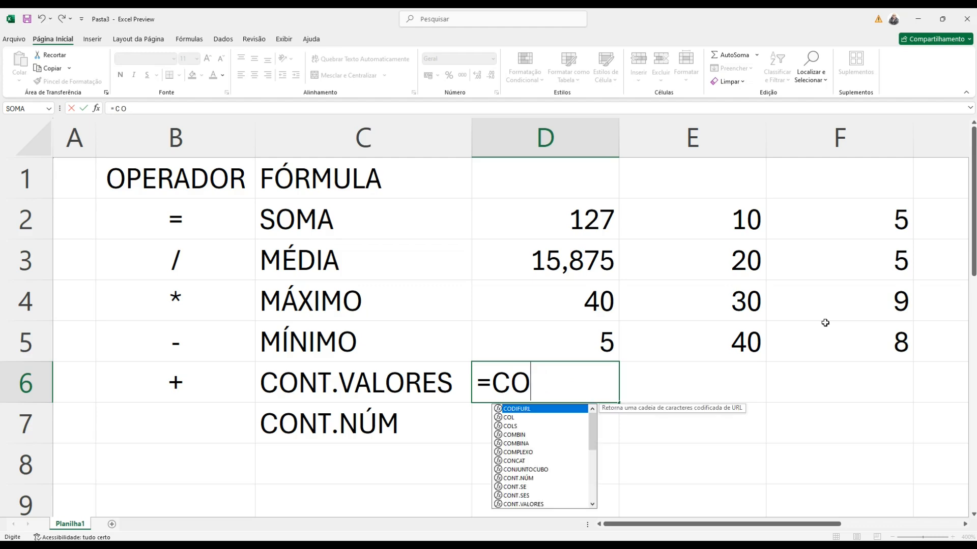
type("NT.")
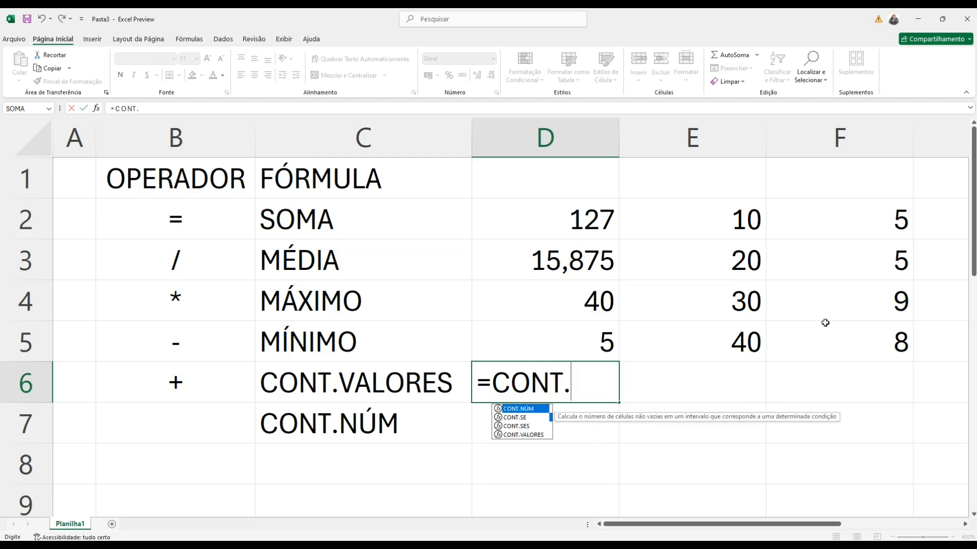
key("Down")
key("Down")
key("Left")
key("Tab")
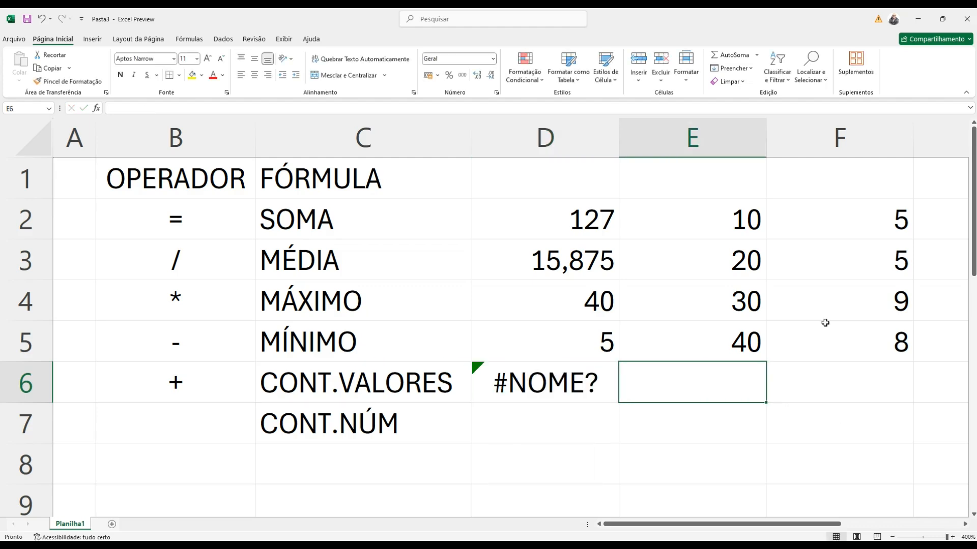
Step: Count the non-empty cells of both number columns in D6 with the CONT.VALORES function over E2:F5
key("Left")
type("=CONT")
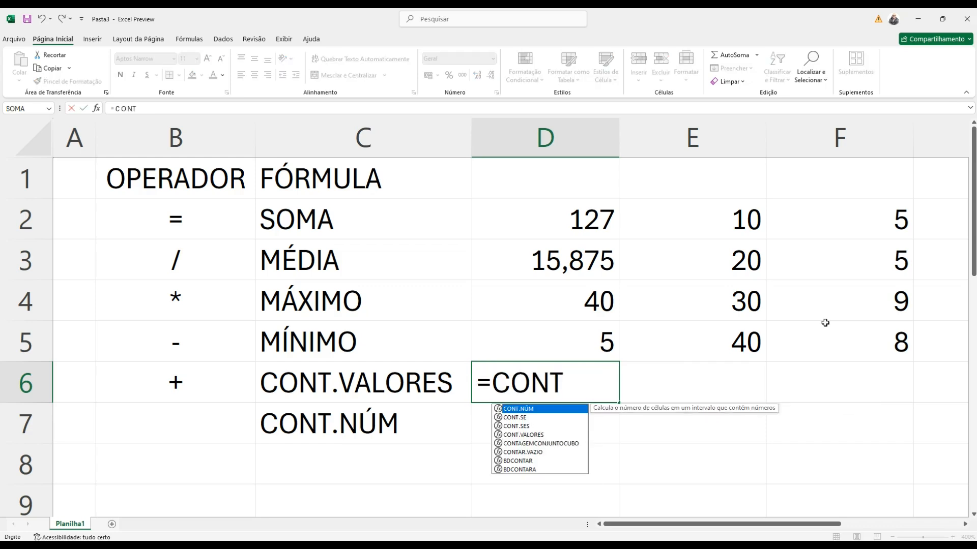
key("Down")
key("Down")
key("Down")
key("Down")
key("Up")
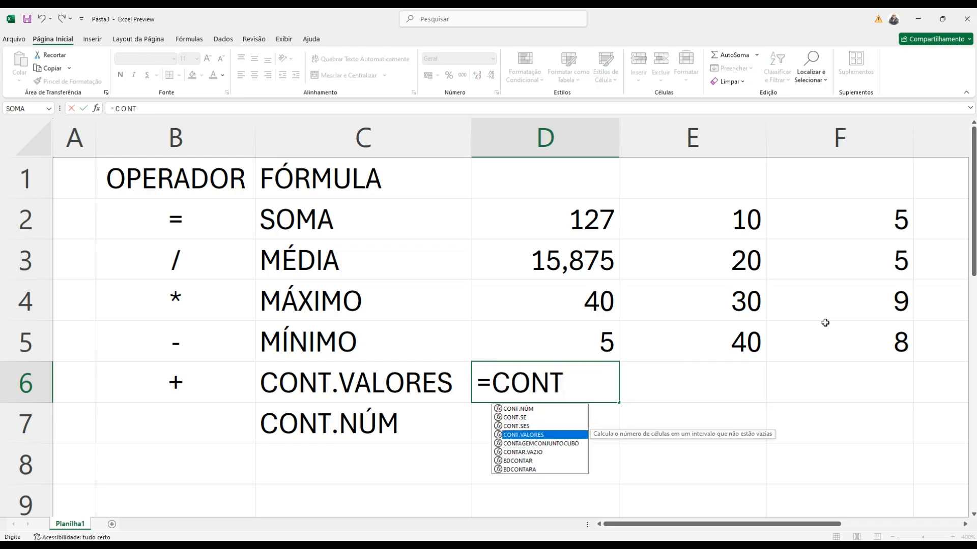
key("Tab")
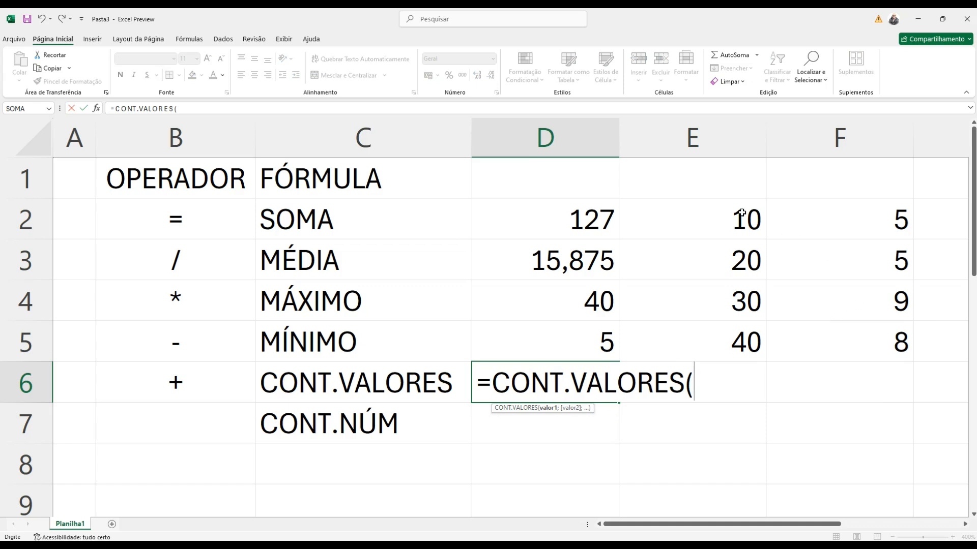
left_click_drag(743, 217, 843, 328)
key("Return")
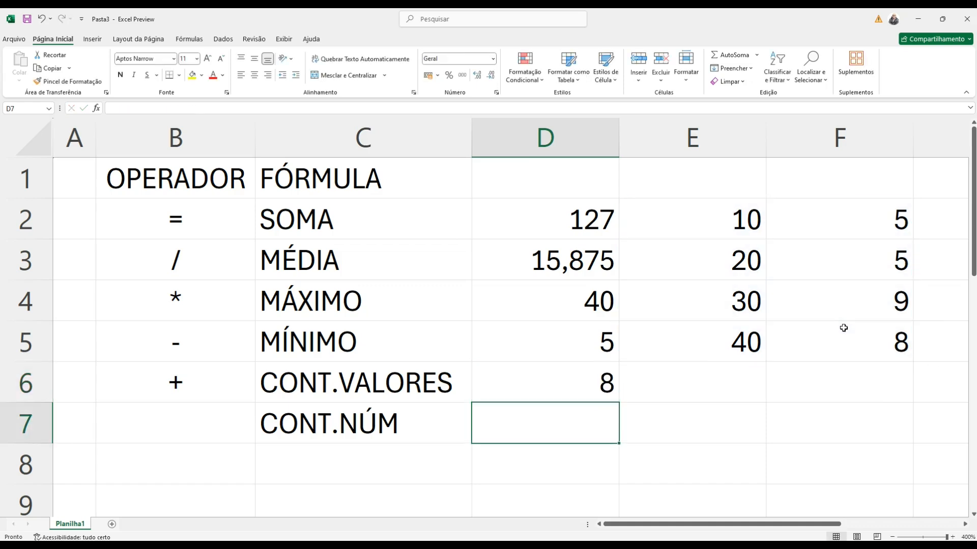
Step: Count the numeric cells of both columns in D7 with the formula =CONT.NÚM(E2:F5)
type("=CON")
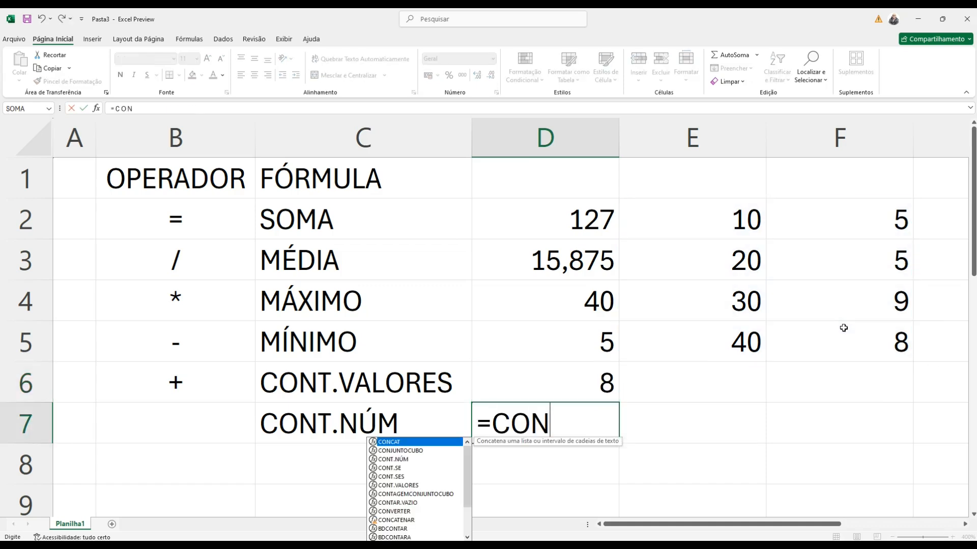
key("Down")
key("Down")
key("Tab")
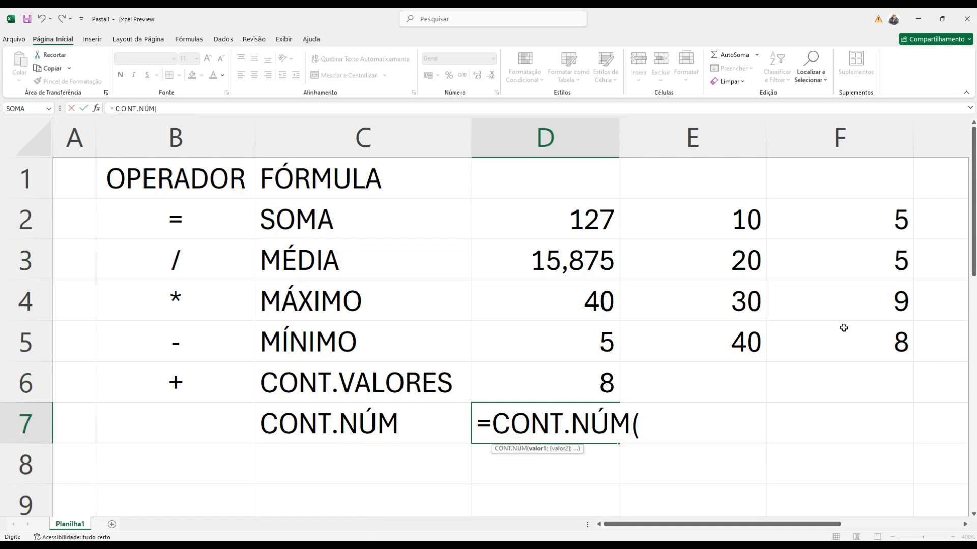
left_click_drag(715, 220, 835, 331)
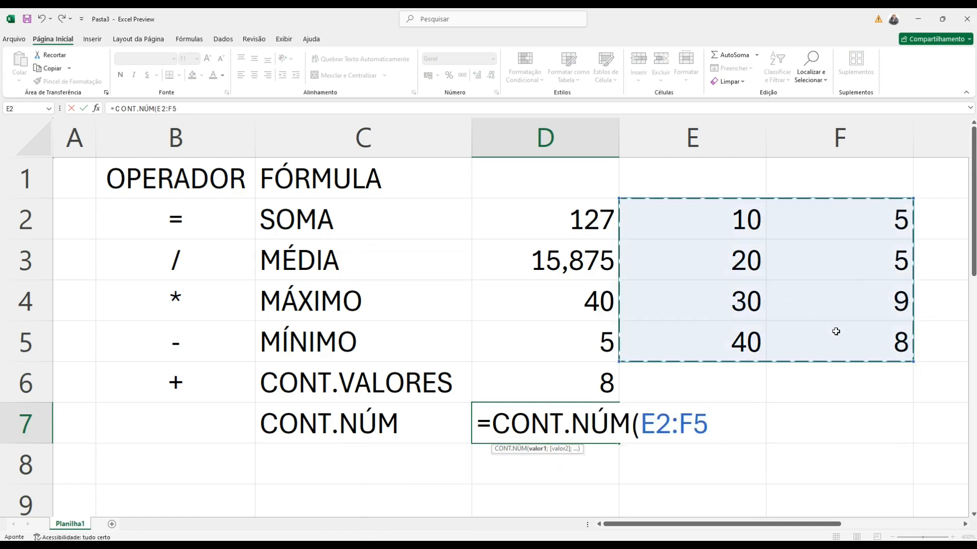
key("Return")
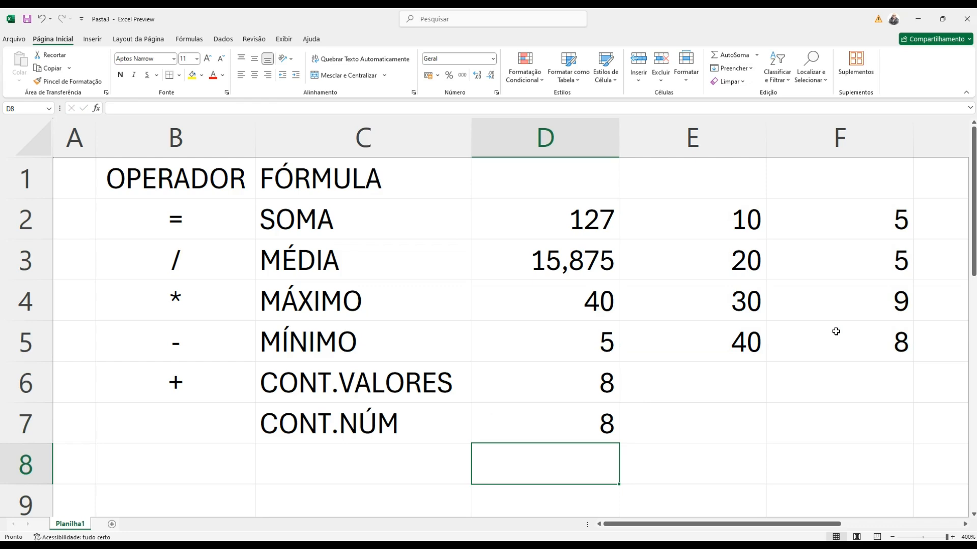